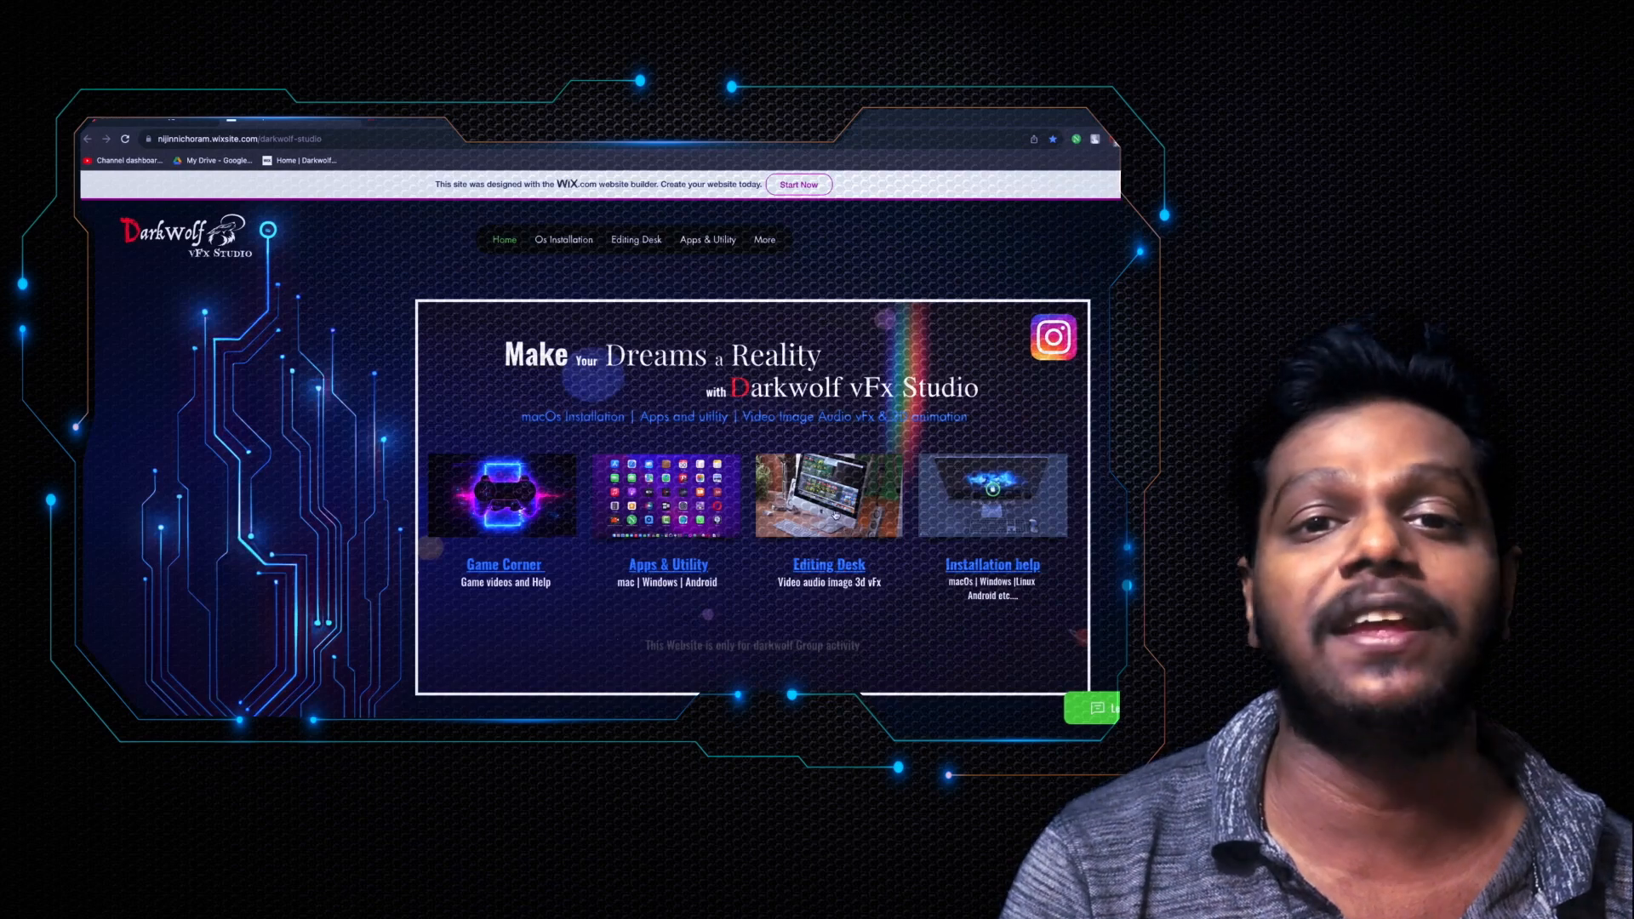
Step: Open the website's Editing Desk page and its DaVinci Resolve section
left_click(834, 514)
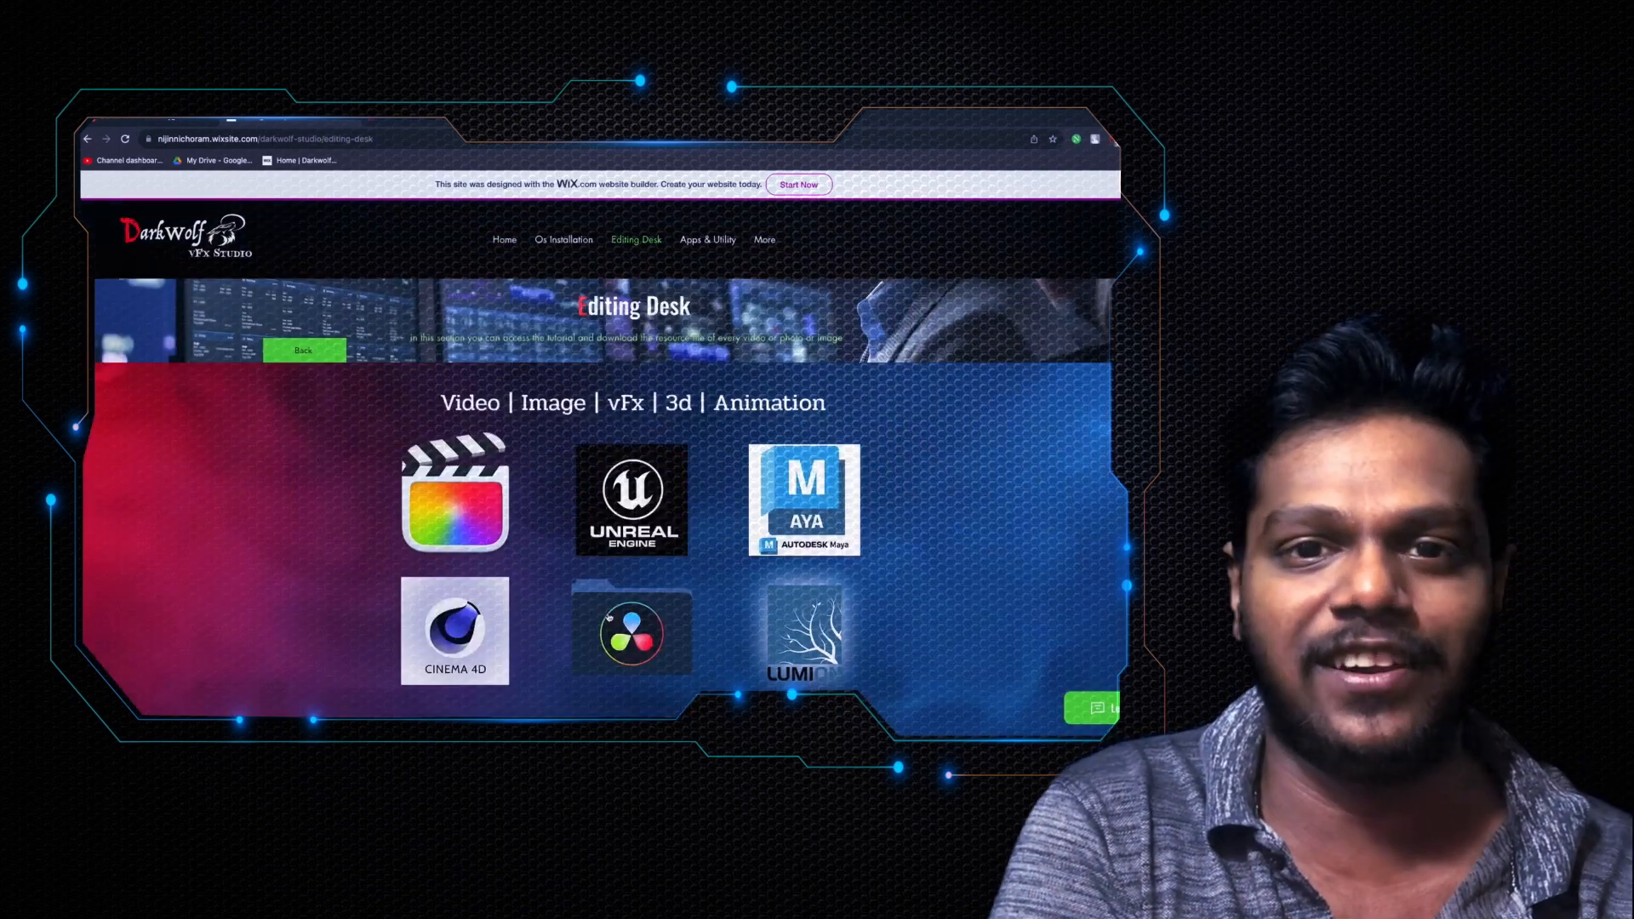
scroll(609, 617, "down", 2)
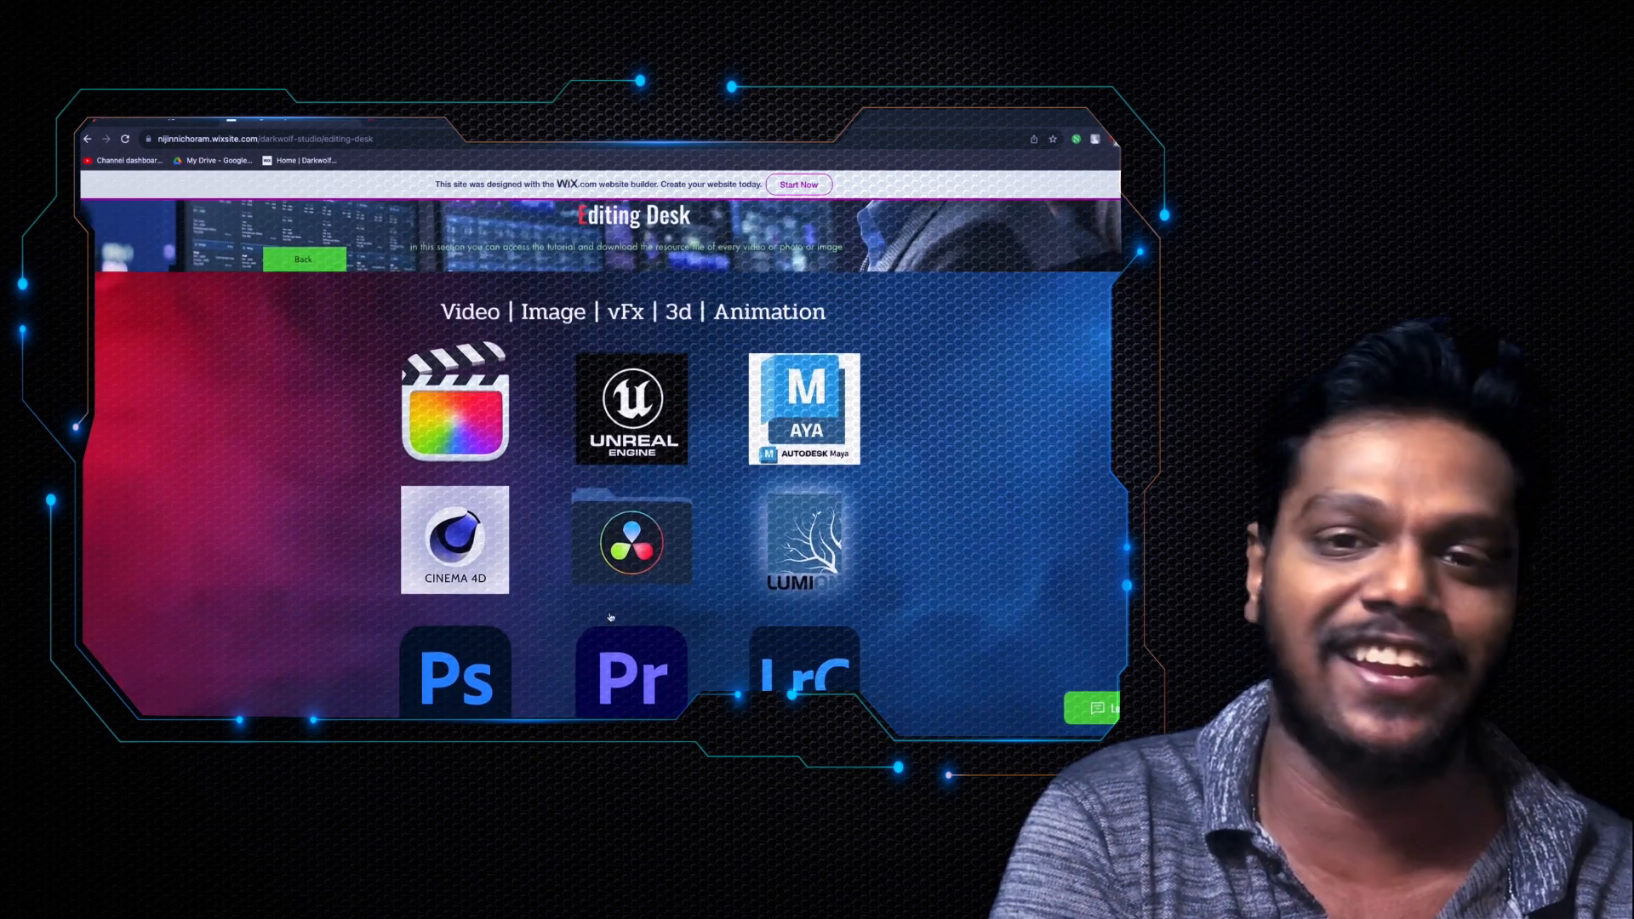
left_click(637, 559)
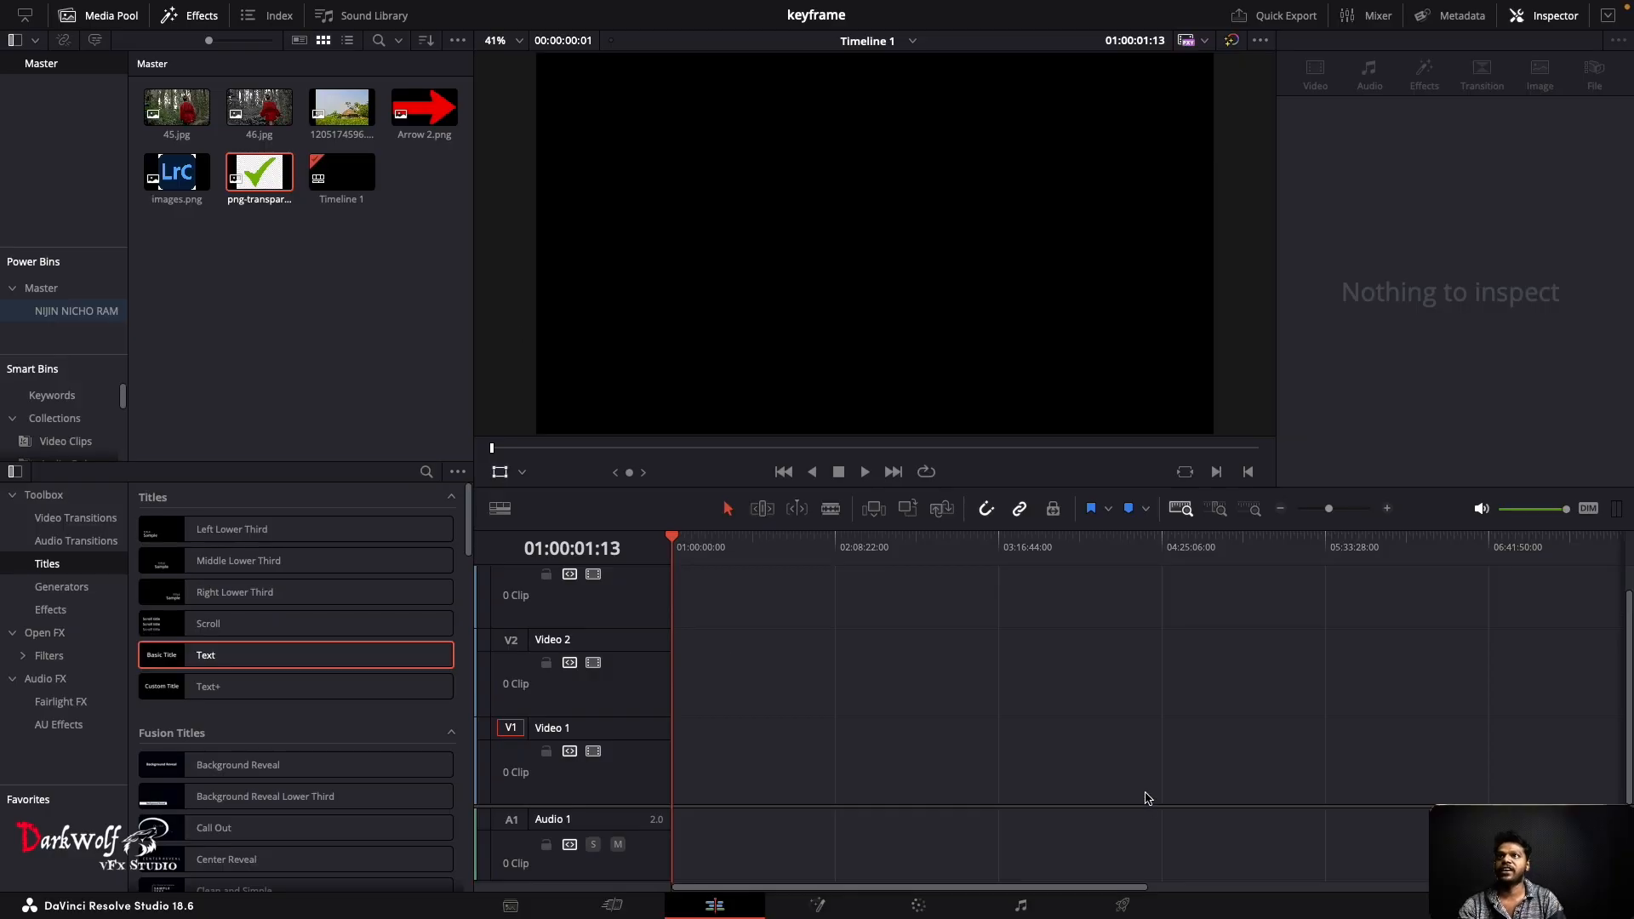
Step: Place 1205174596.jpg at the start of the Video 1 track and return the playhead to 01:00:00:00
left_click(341, 123)
left_click_drag(341, 123, 681, 773)
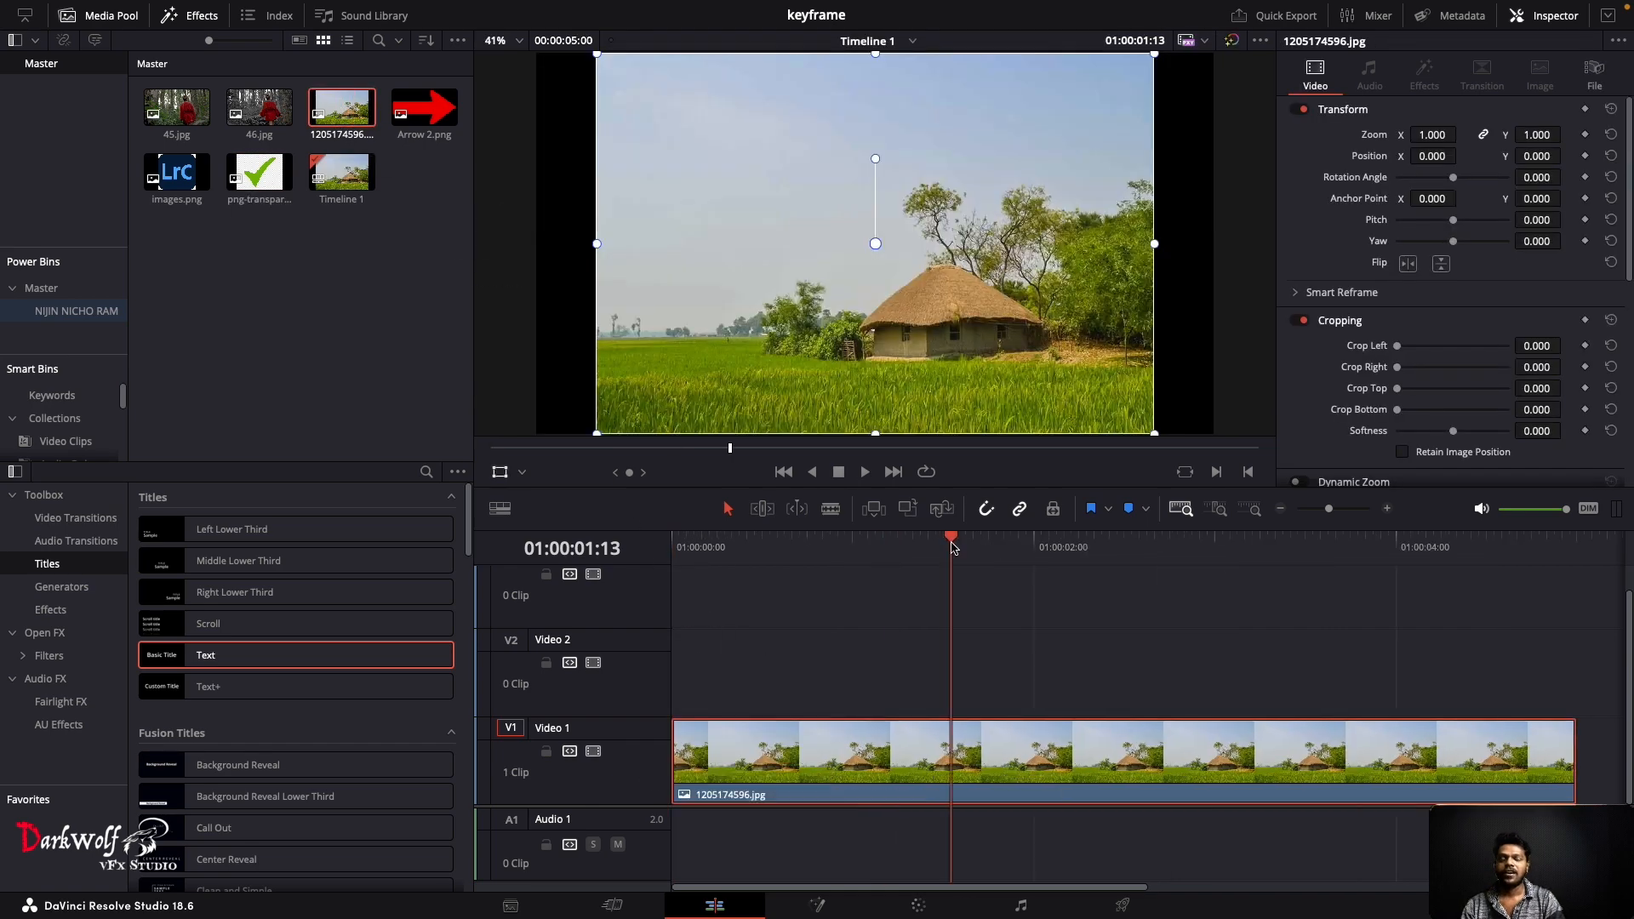
left_click_drag(951, 544, 634, 549)
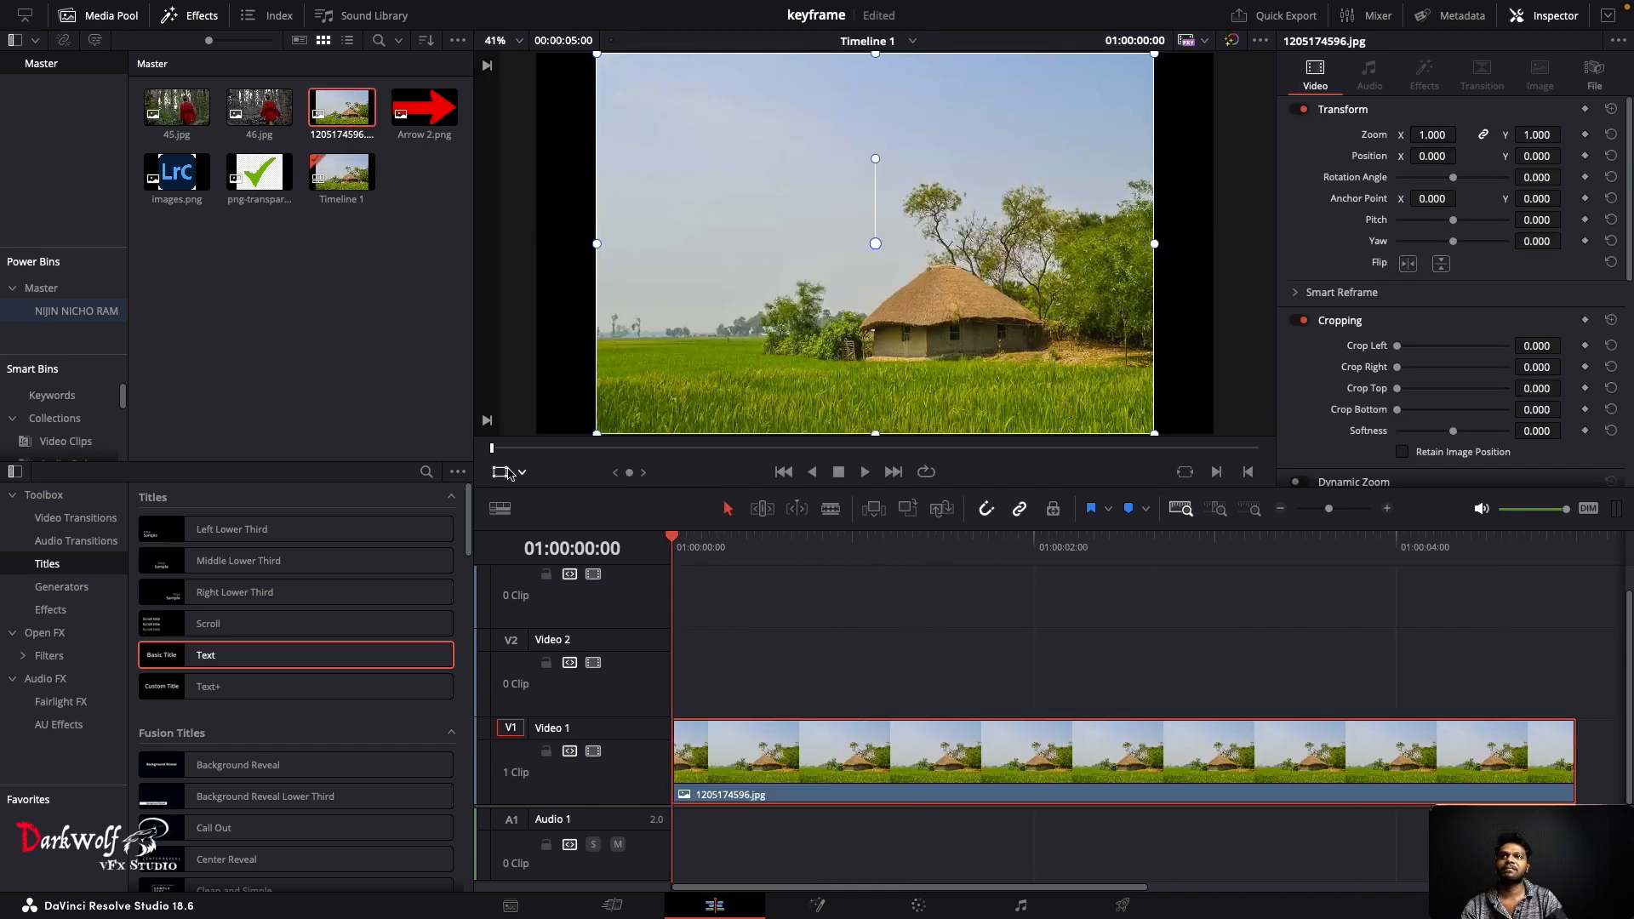
Step: Hide the viewer's on-screen transform controls and set the image clip's Zoom to 1.240 so it fills the frame
left_click(507, 470)
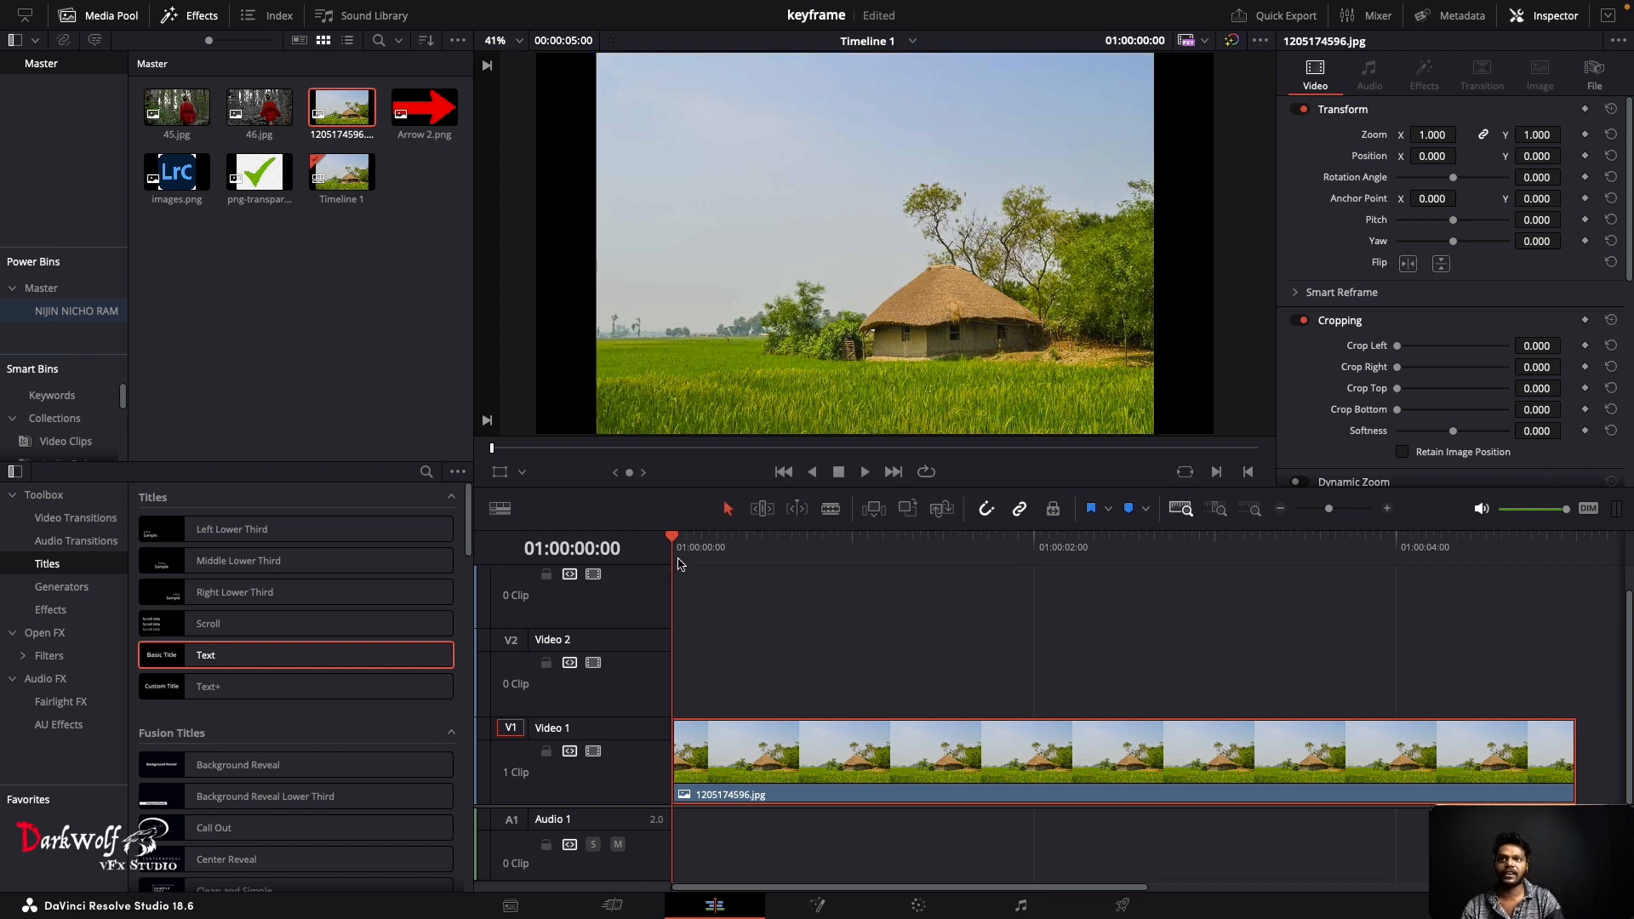
left_click_drag(673, 541, 679, 605)
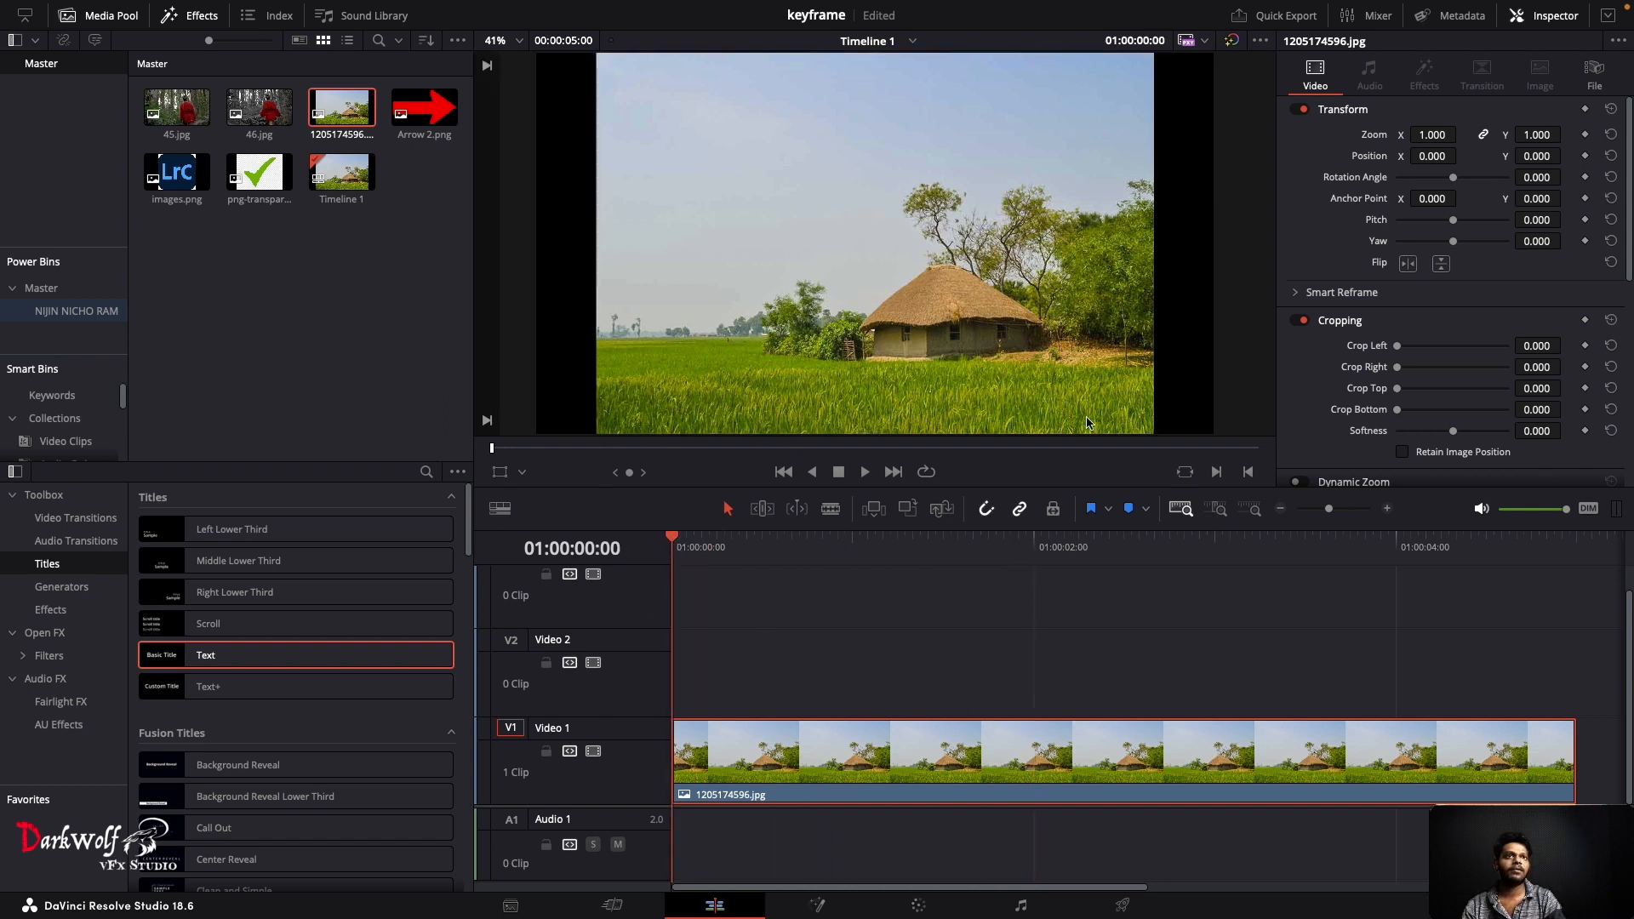
mouse_move(1430, 134)
left_mouse_down()
mouse_move(1468, 134)
mouse_move(1420, 135)
left_mouse_up()
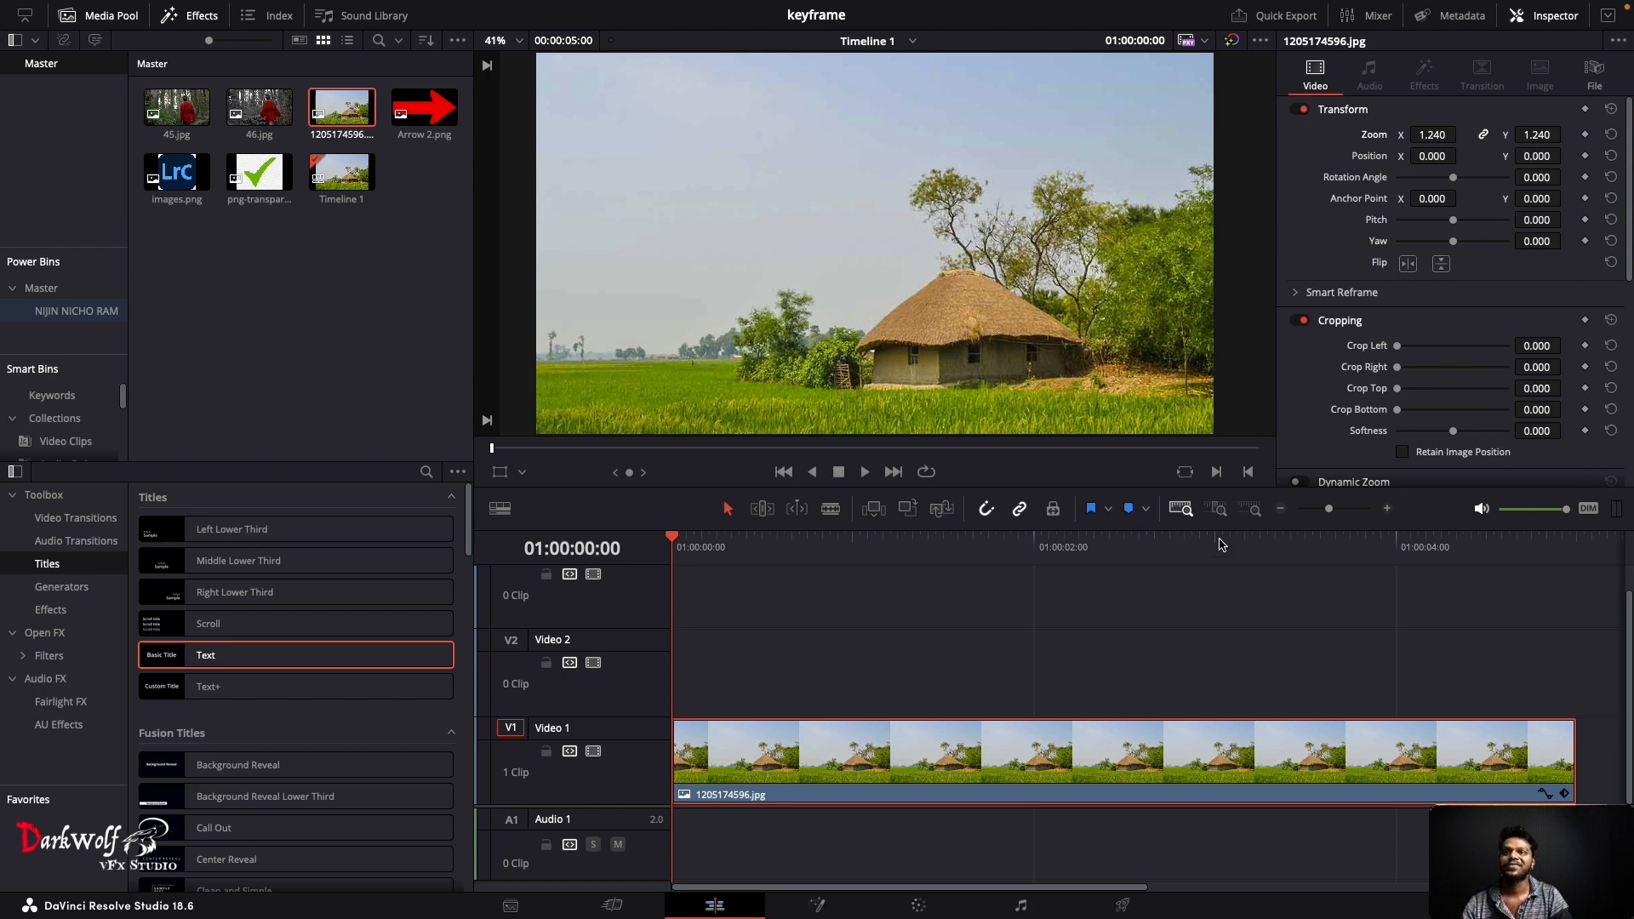
Step: Add a basic Text title on the Video 2 track, starting at 01:00:00:00 above the image clip
left_click_drag(982, 551, 656, 571)
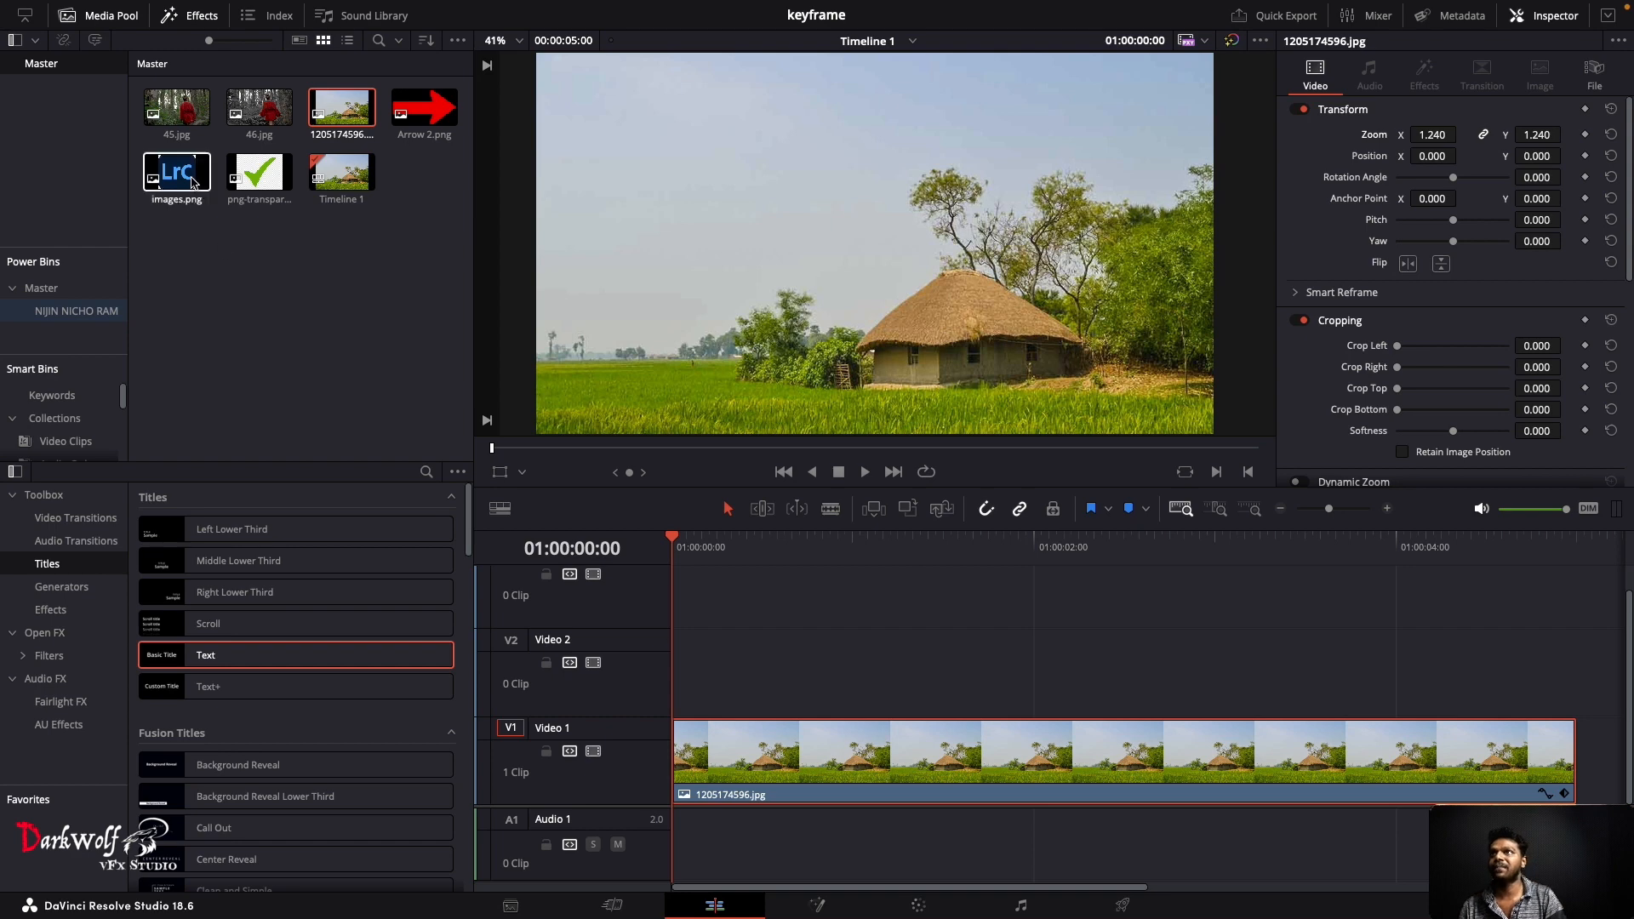
left_click(205, 18)
left_click(189, 17)
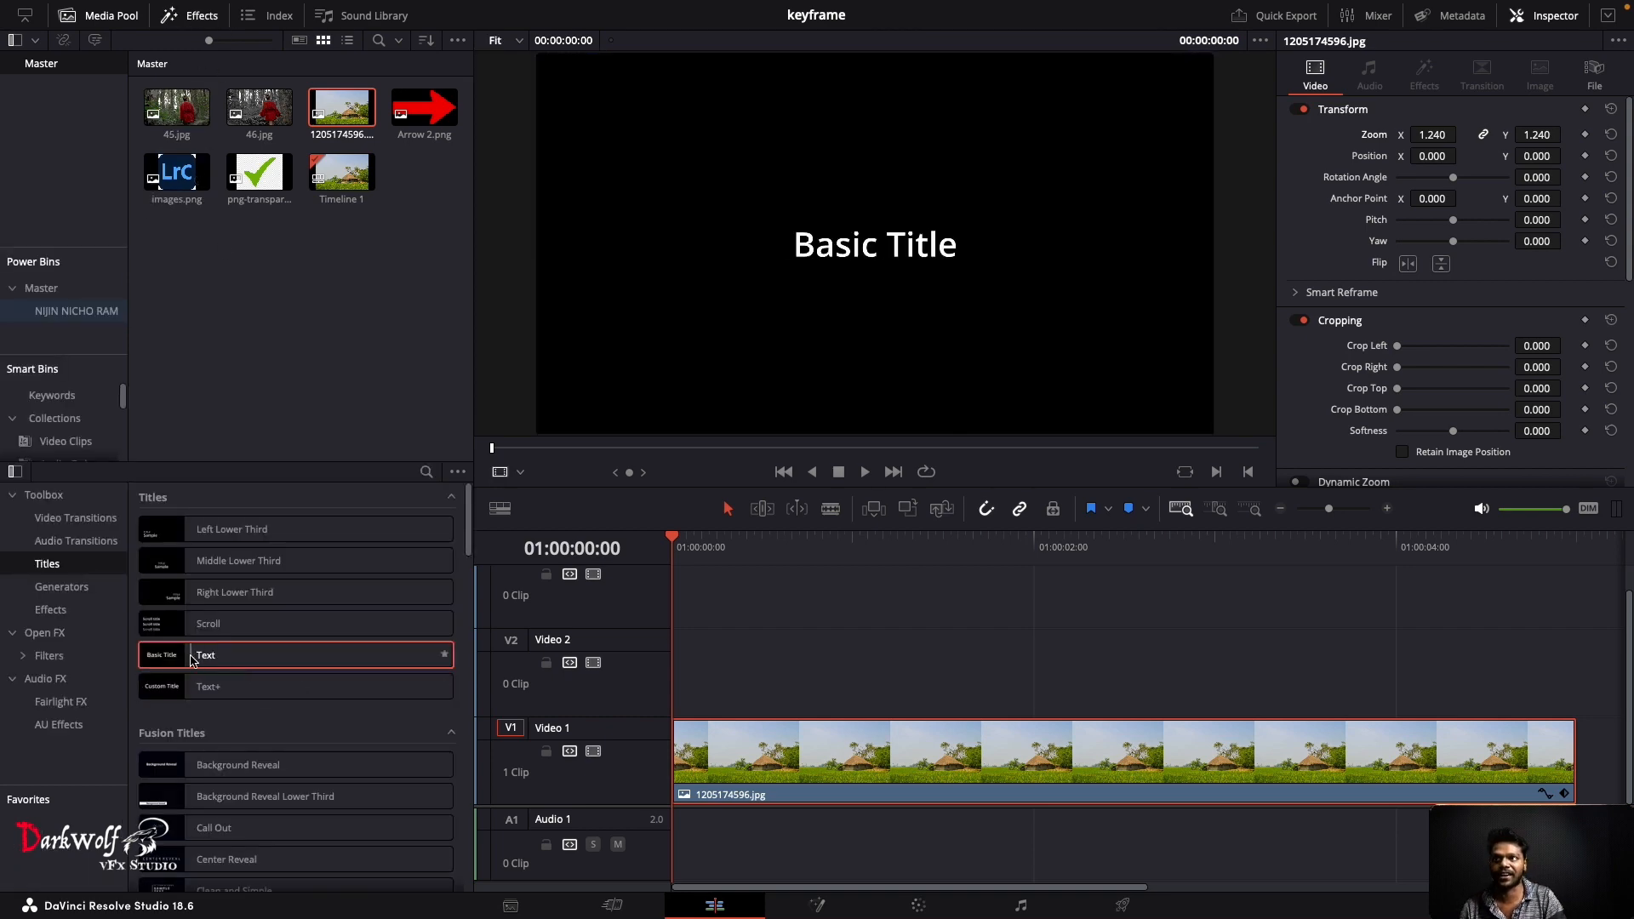
left_click_drag(238, 669, 681, 689)
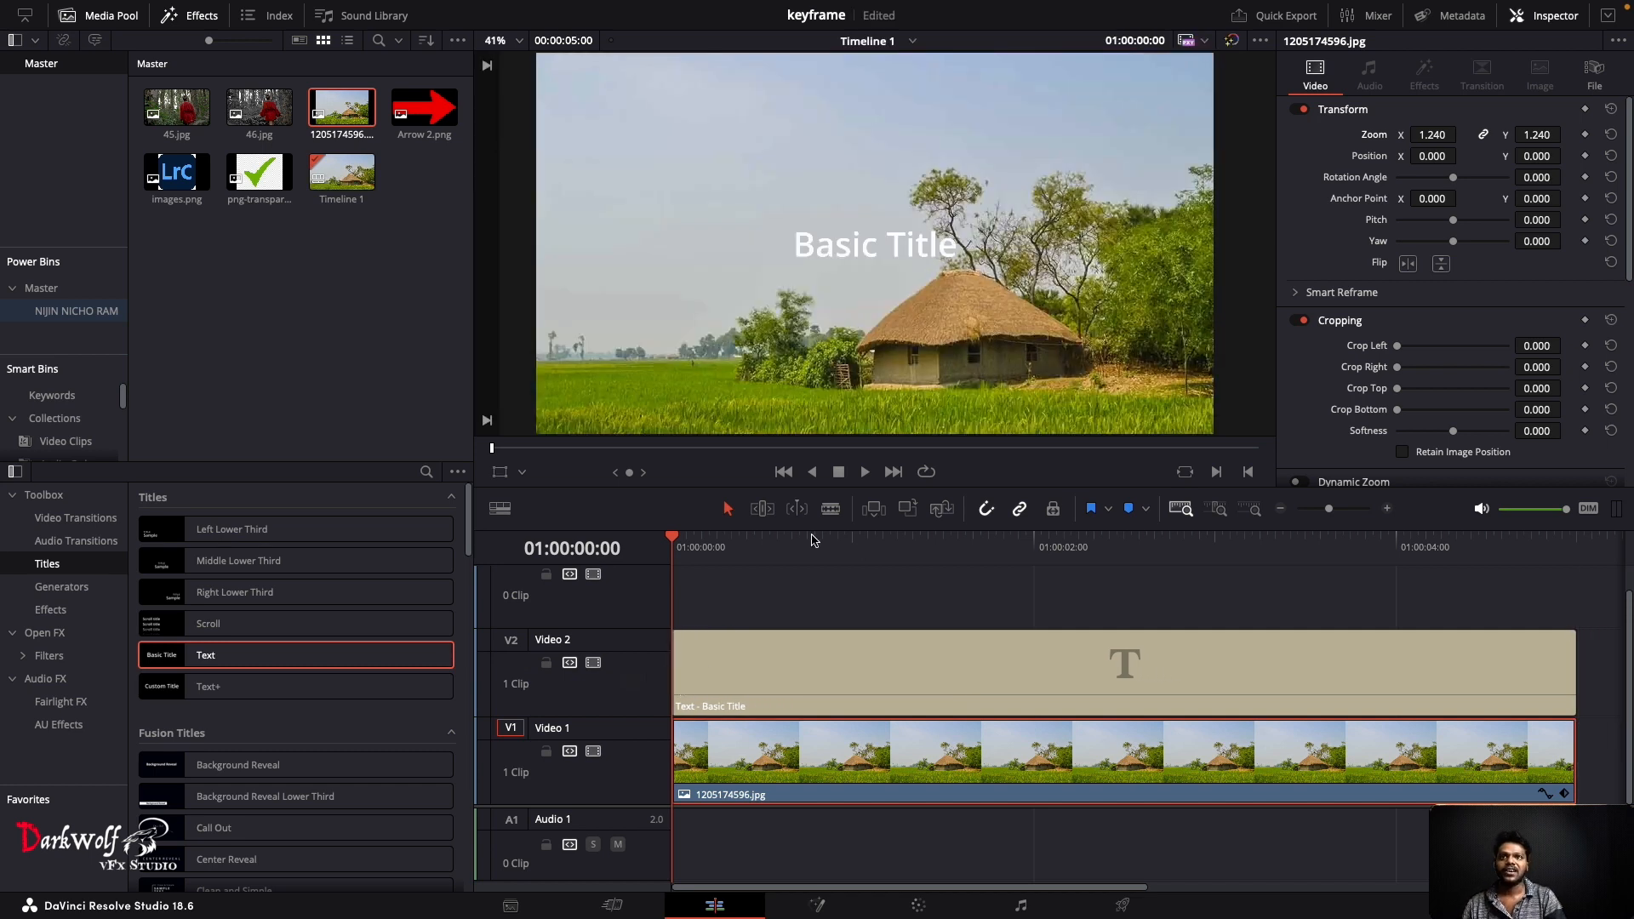
Step: Set the title text's Position X to 221 and add a Position keyframe at 01:00:00:00
left_click_drag(814, 543, 762, 568)
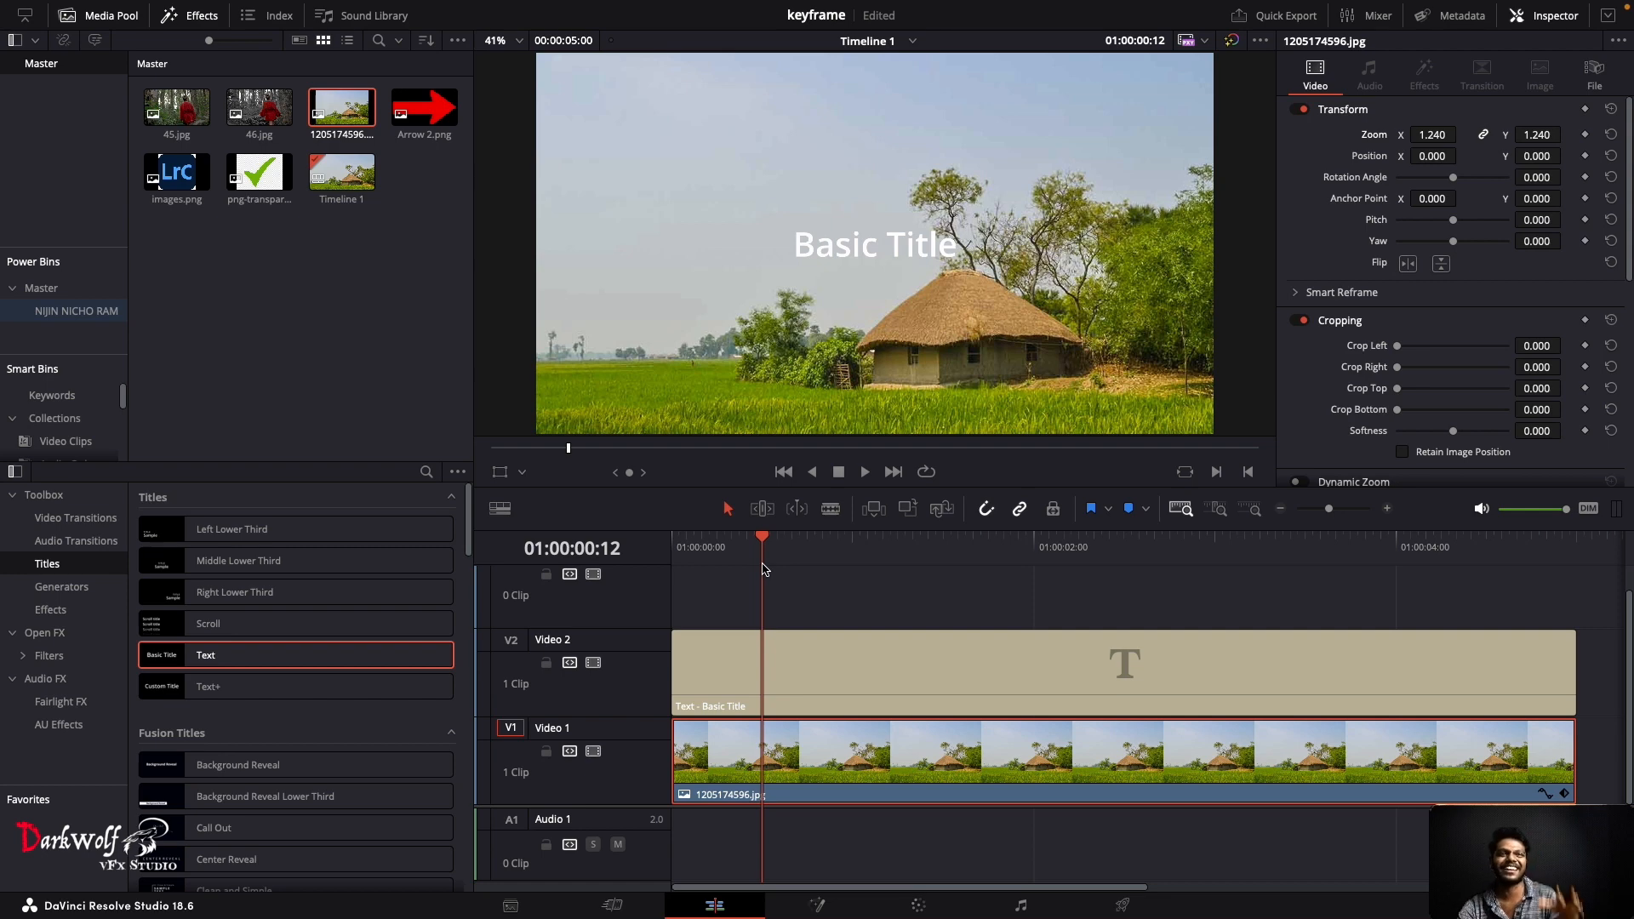
left_click(787, 649)
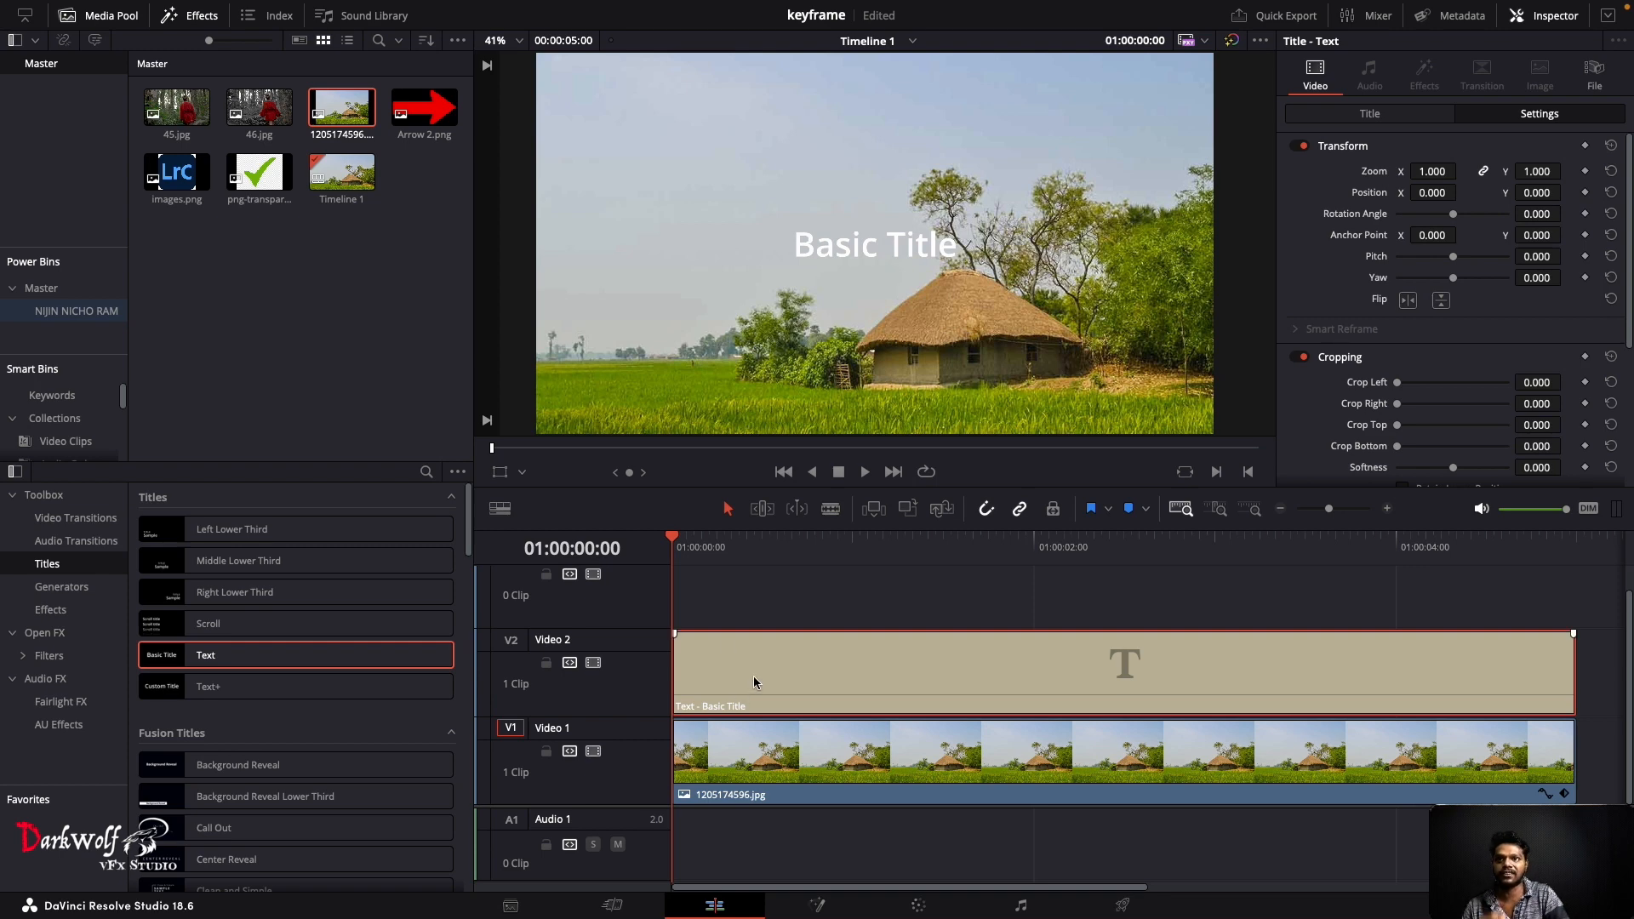
left_click(1562, 17)
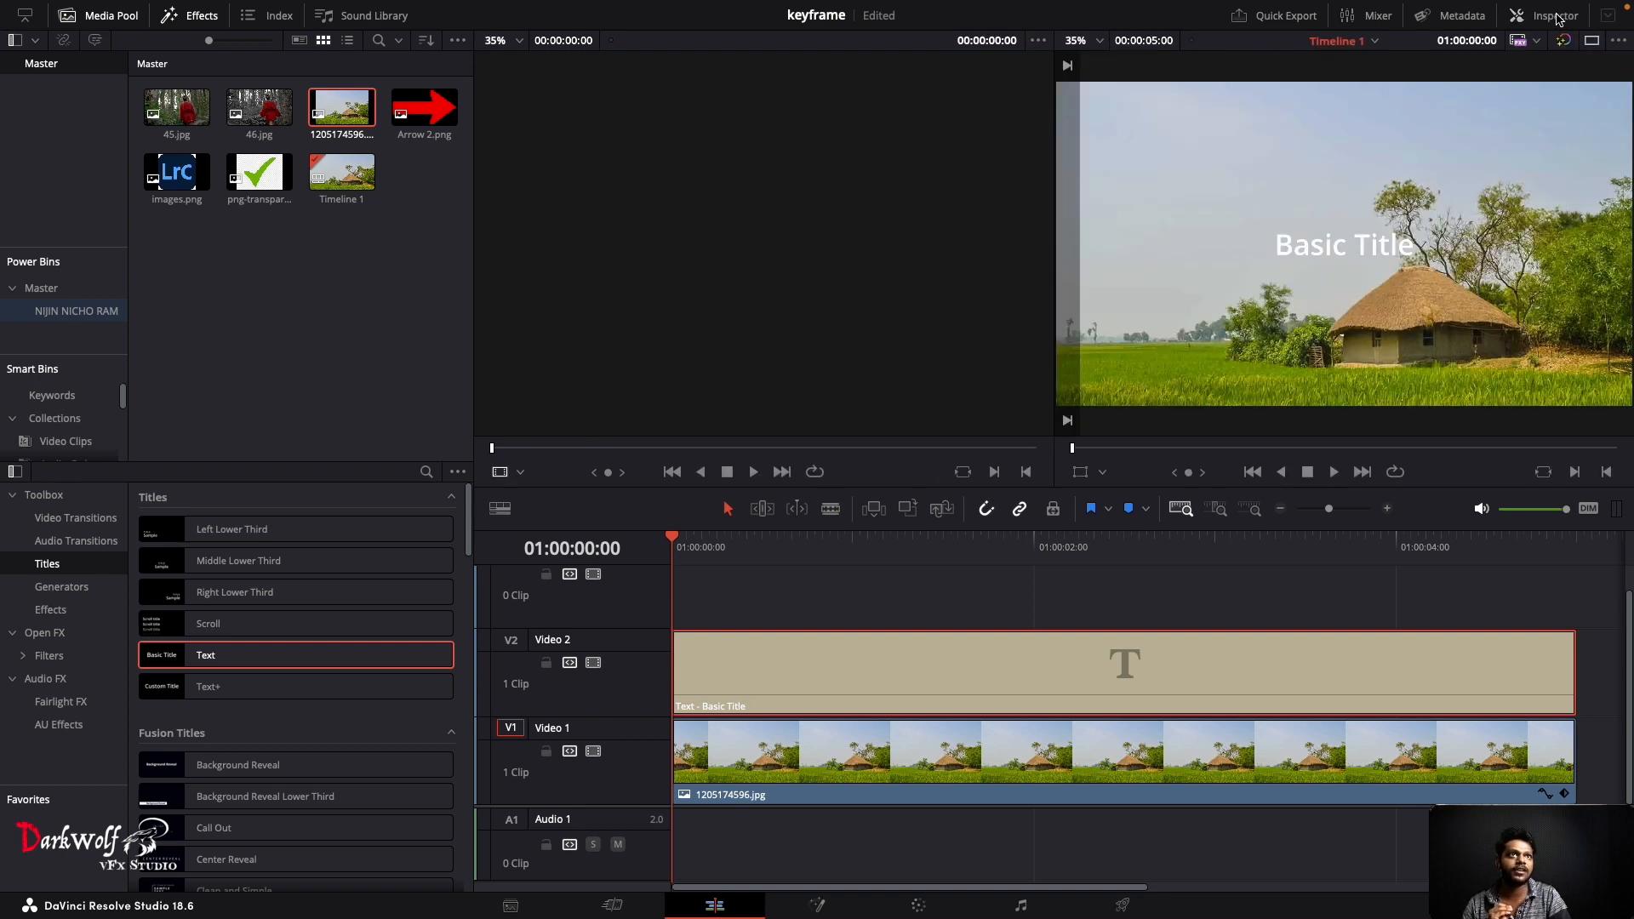
left_click(1561, 16)
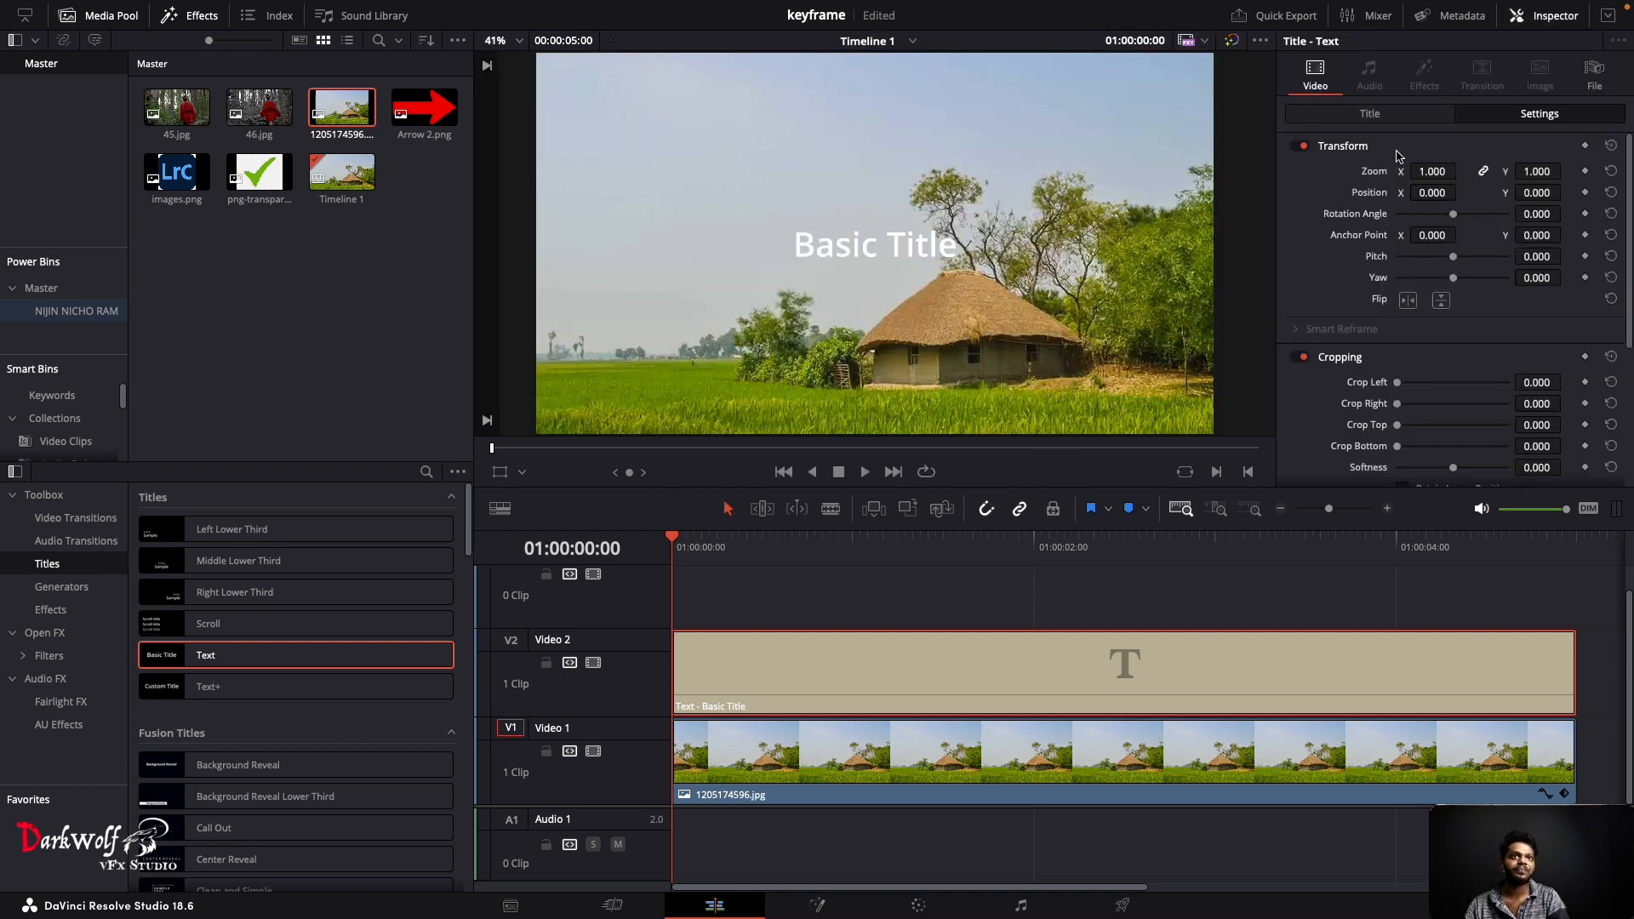
left_click(1365, 116)
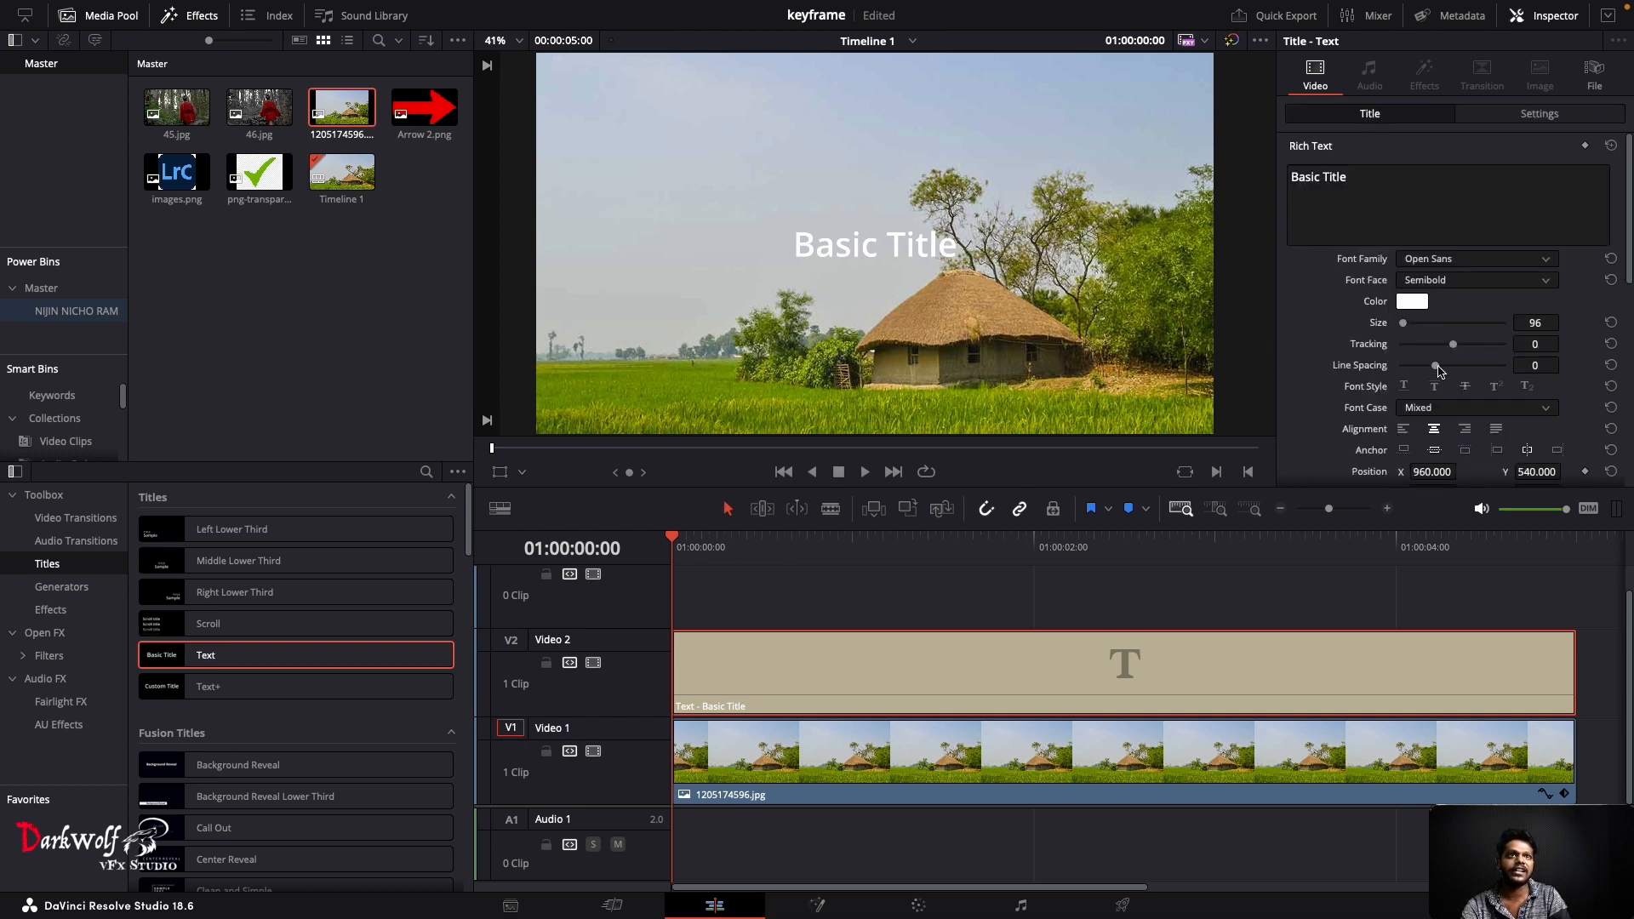
scroll(1439, 375, "down", 3)
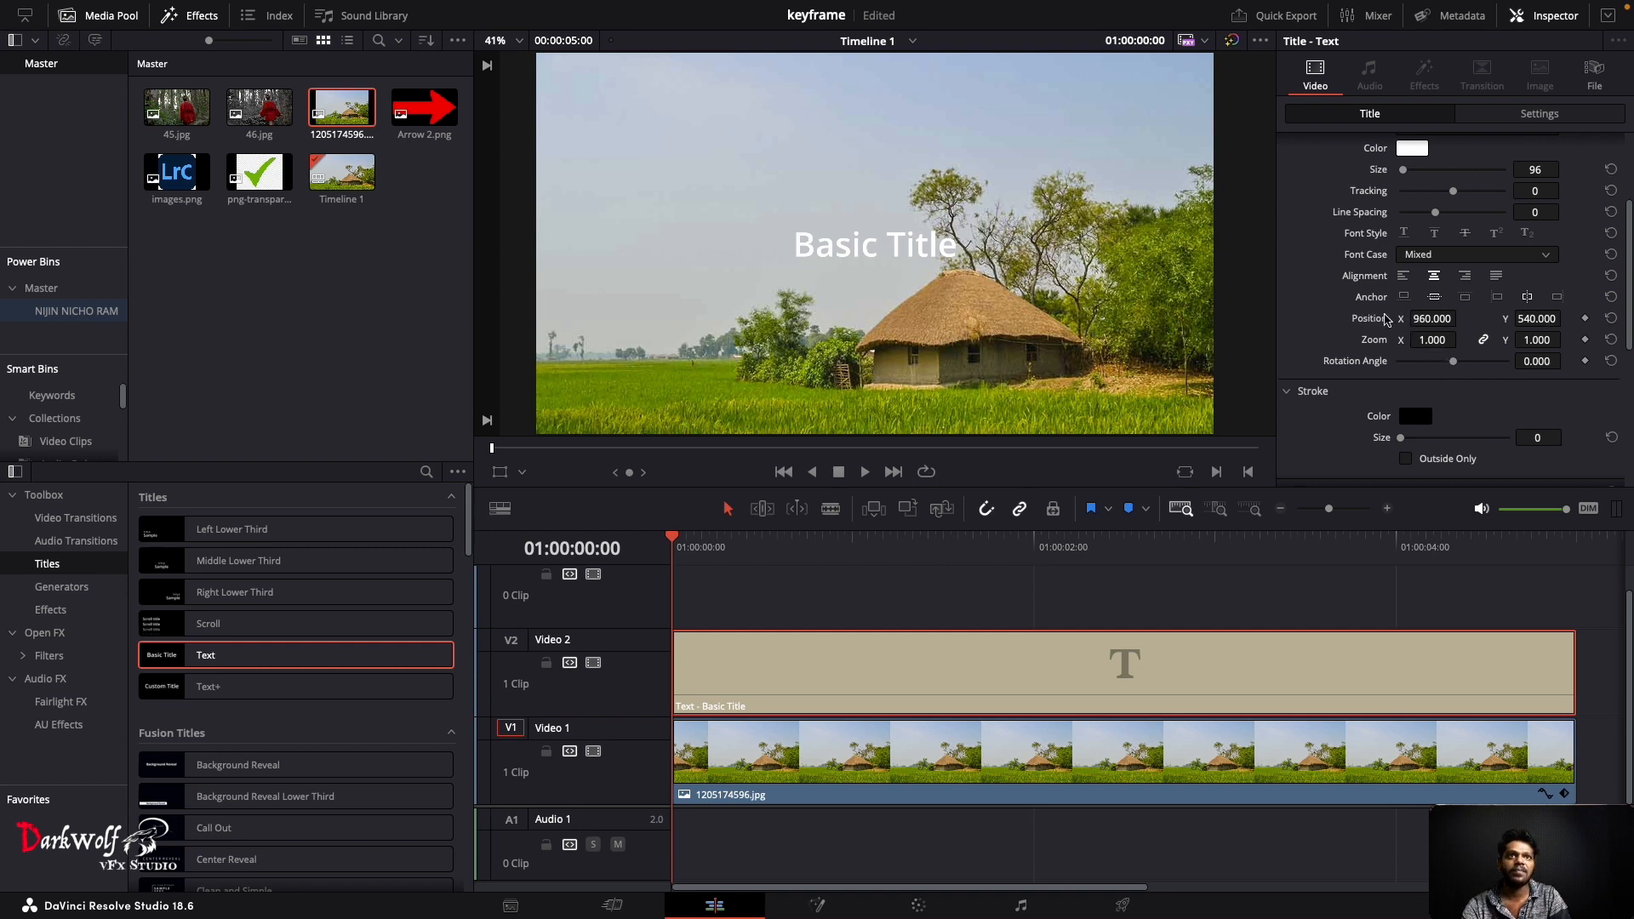
left_click_drag(1447, 319, 1298, 318)
left_click_drag(1461, 317, 1434, 318)
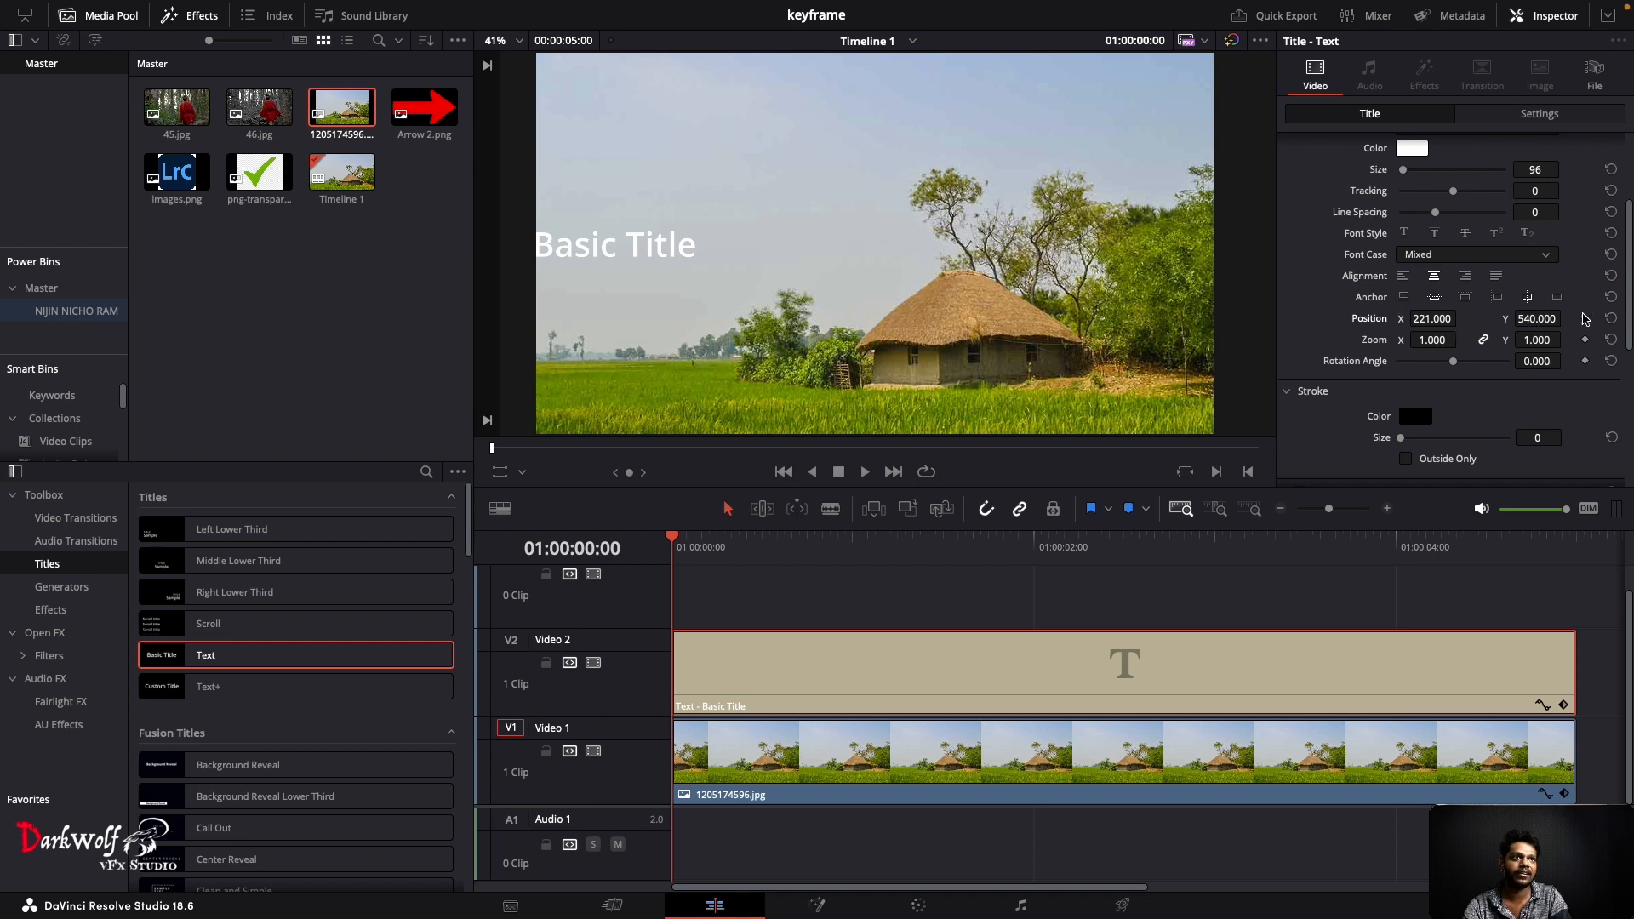
left_click(1584, 319)
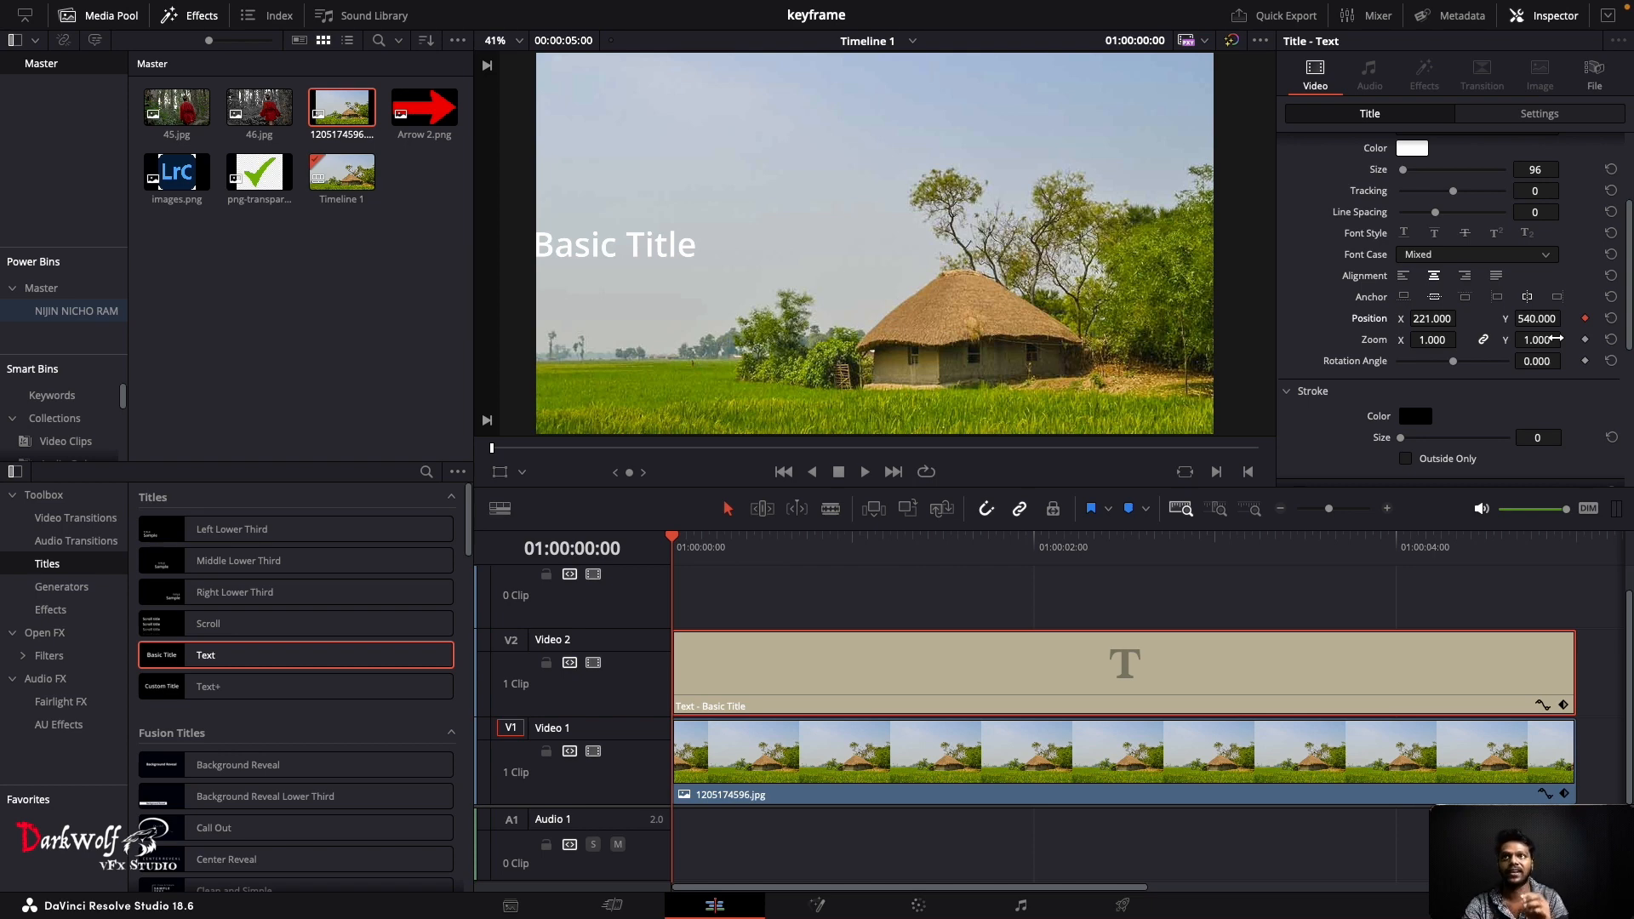
Step: Step through the timeline frame by frame up to 01:00:01:00 and back to the start
key("Right")
key("Right")
key("Right")
key("Right")
key("Right")
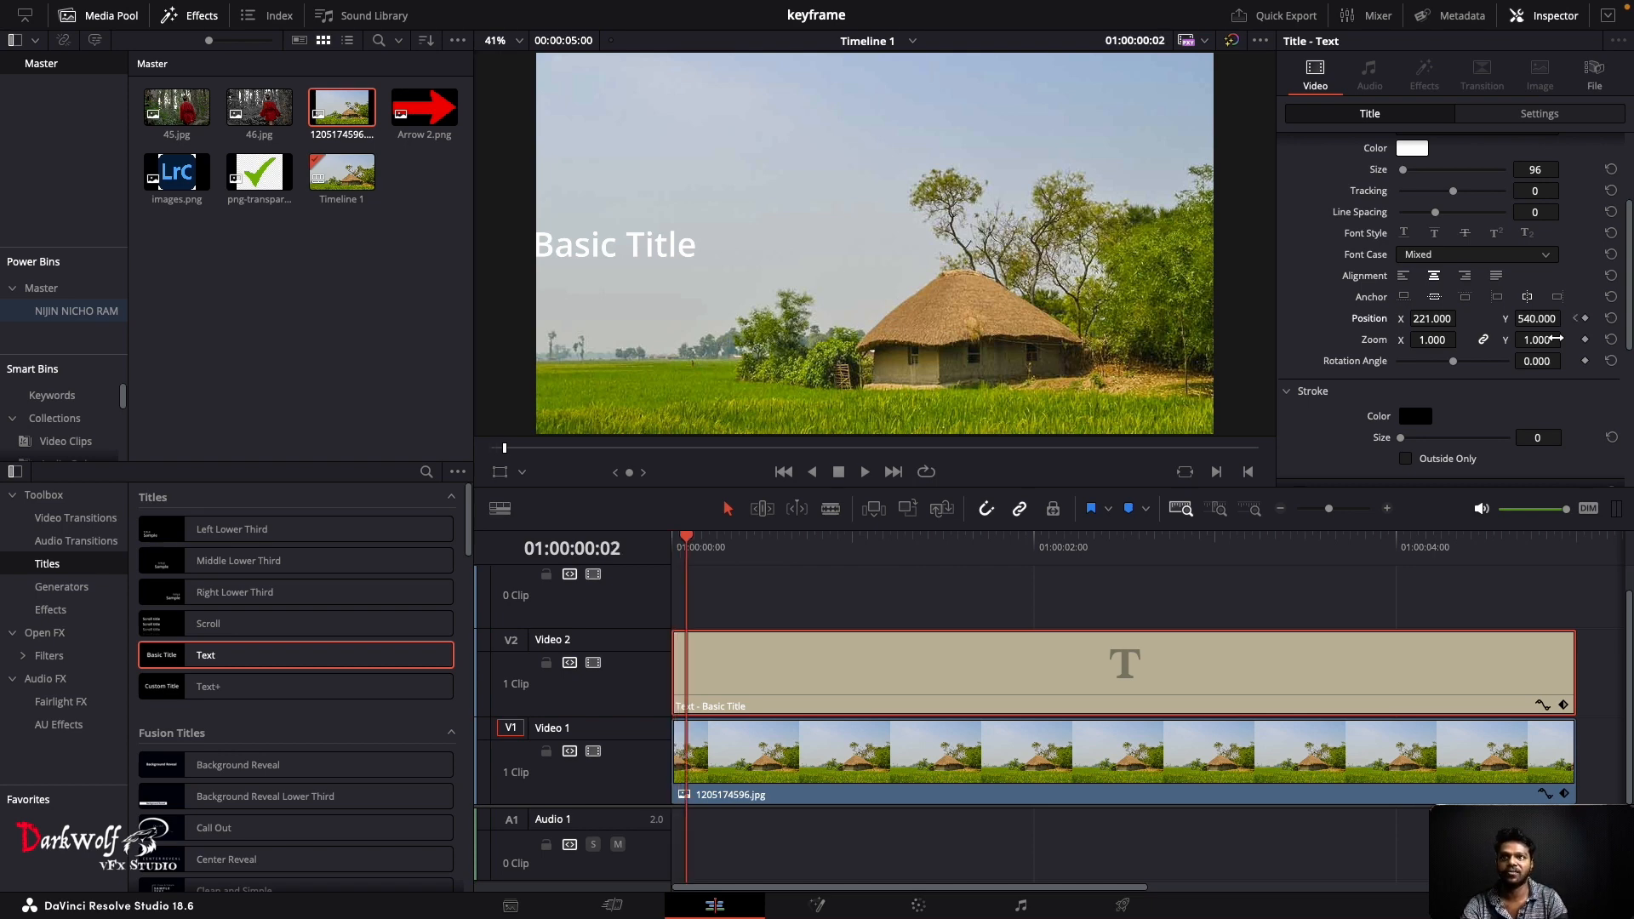
key("Right")
key("Right")
key("Right")
key("Right")
key("Right")
key("Right")
key("Right")
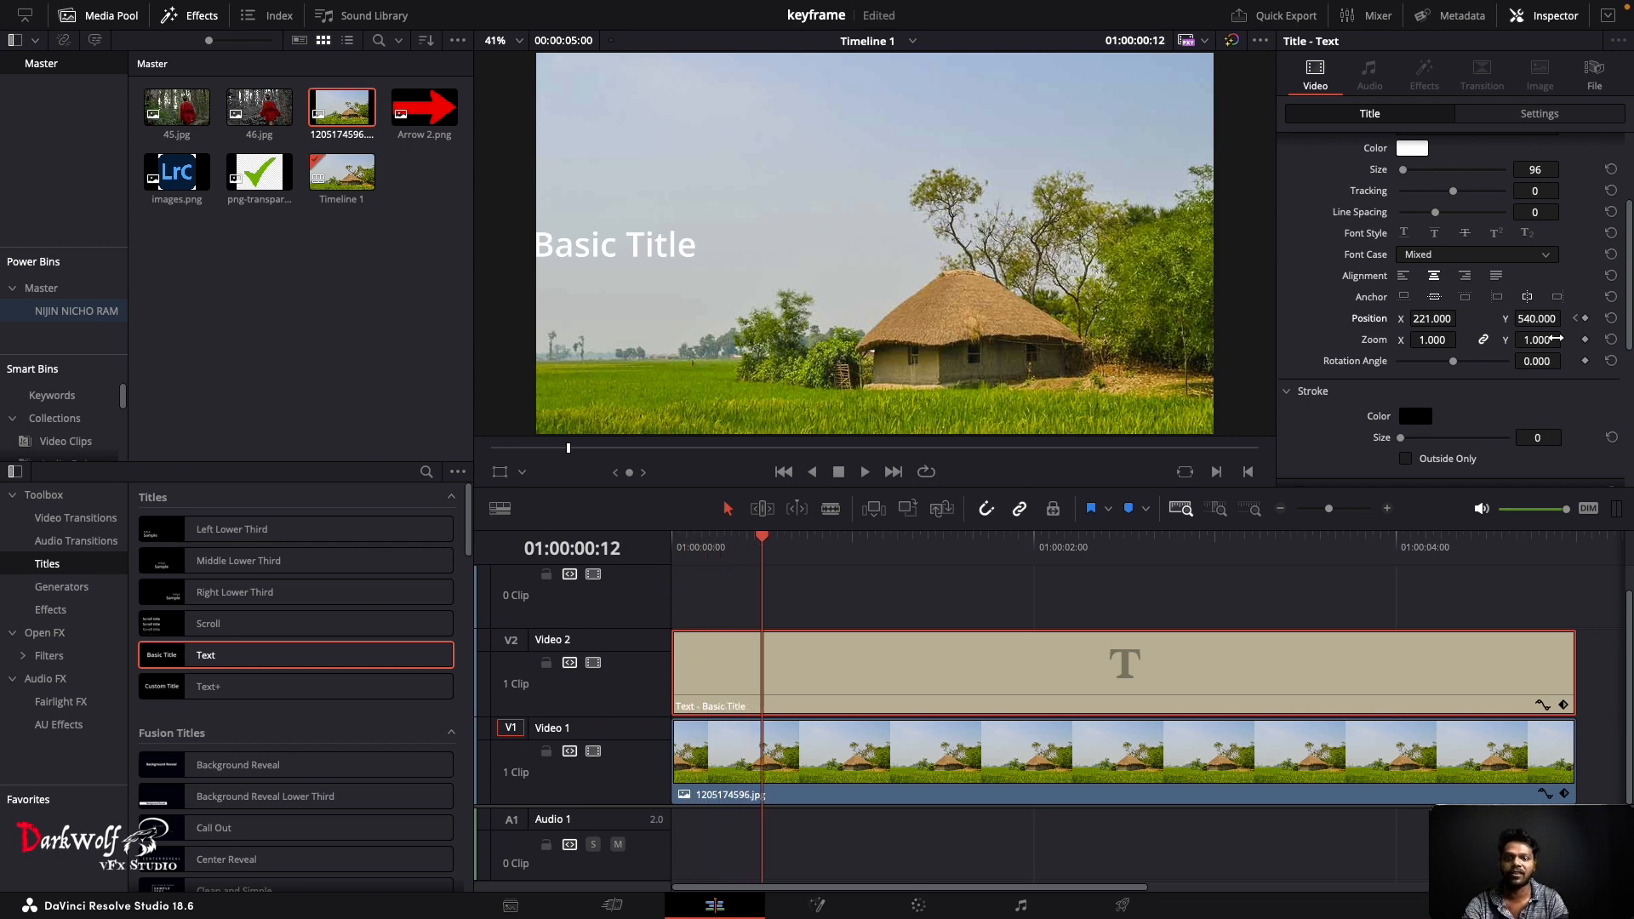
key("Right")
key("Right")
key("Right")
key("Right")
key("Right")
key("Right")
key("Right")
key("Right")
key("Right")
key("Right")
key("Right")
key("Right")
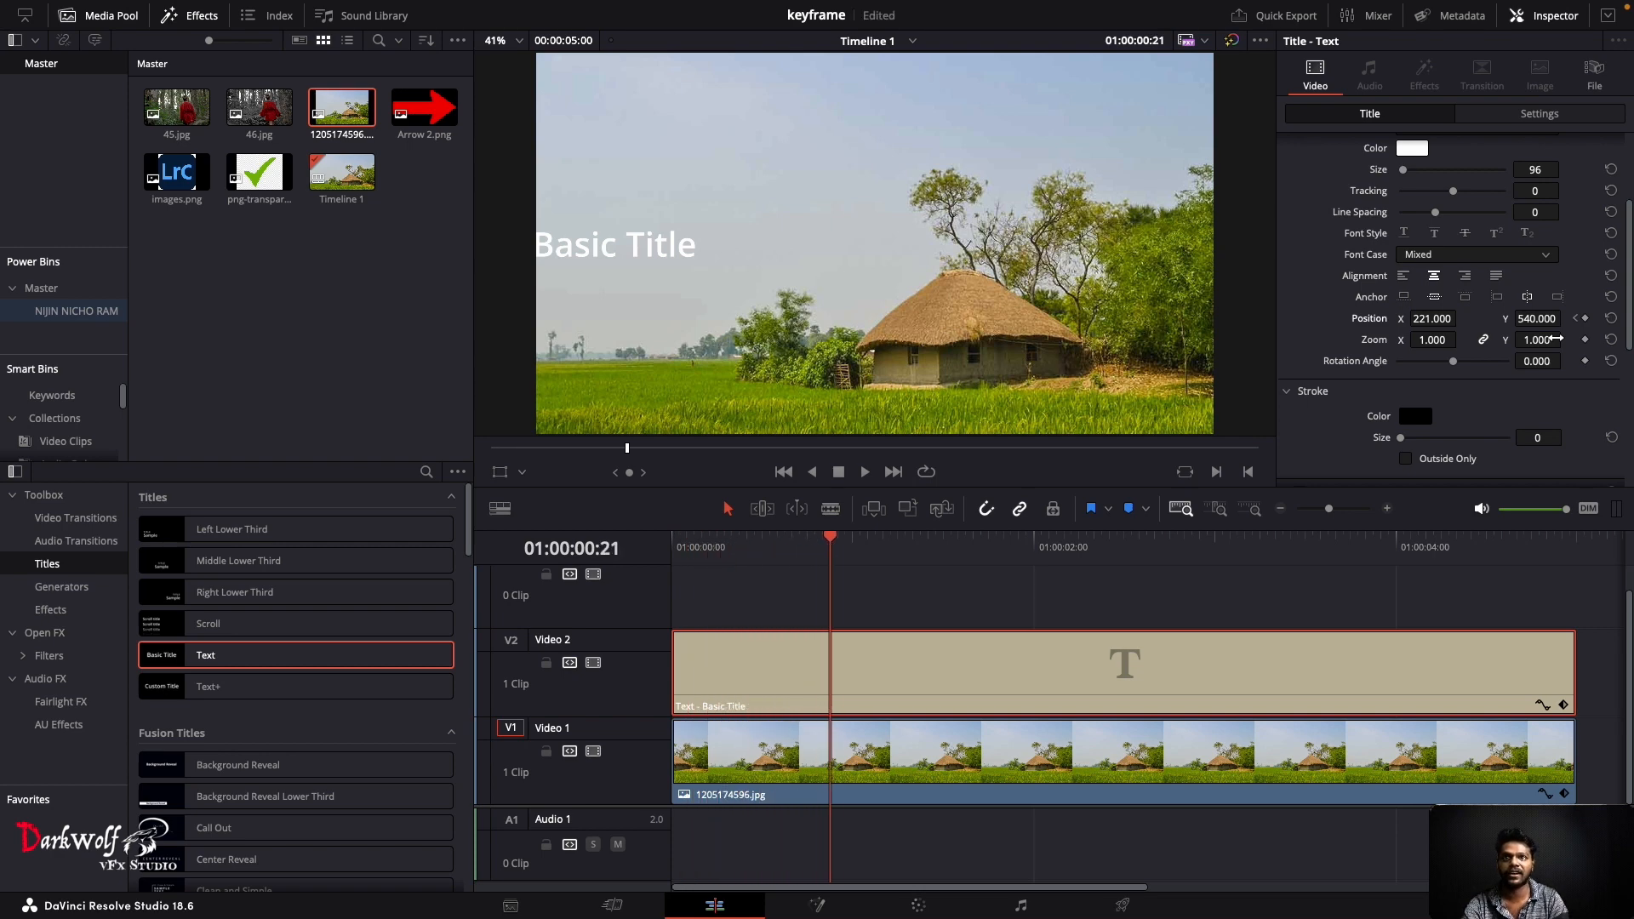
key("Right")
key("Left")
key("Left")
key("Left")
key("Left")
key("Left")
key("Left")
key("Left")
key("Left")
key("Left")
key("Left")
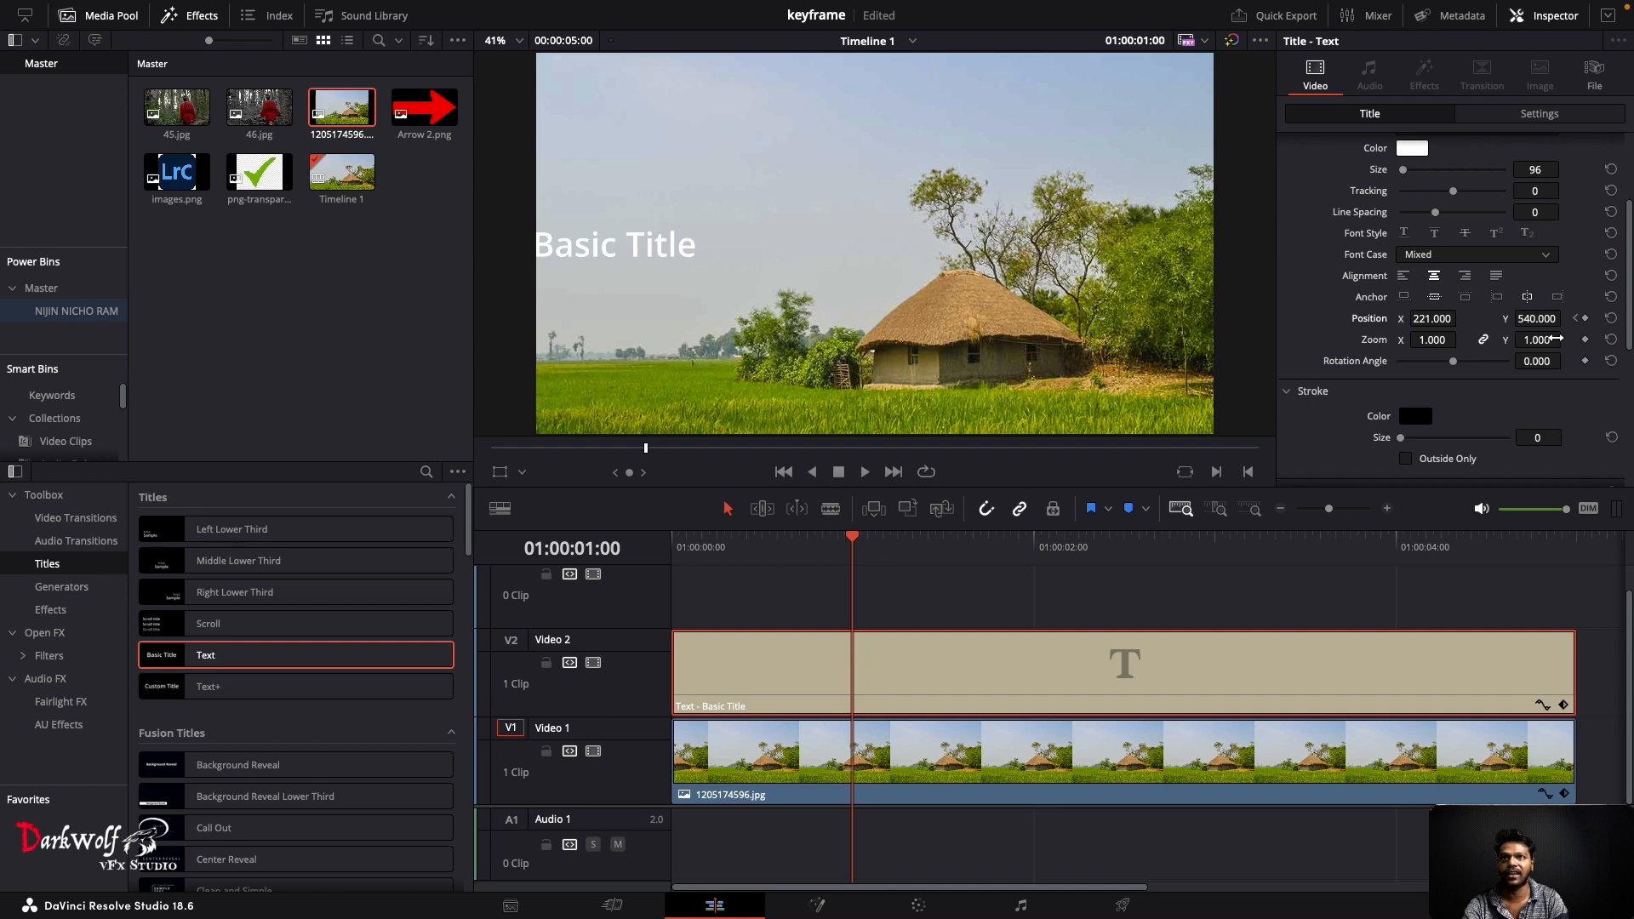
key("Left")
key("Left")
key("Left")
key("Left")
key("Left")
key("Left")
key("Left")
key("Left")
key("Left")
key("Left")
key("Left")
key("Left")
key("Left")
key("Left")
key("Left")
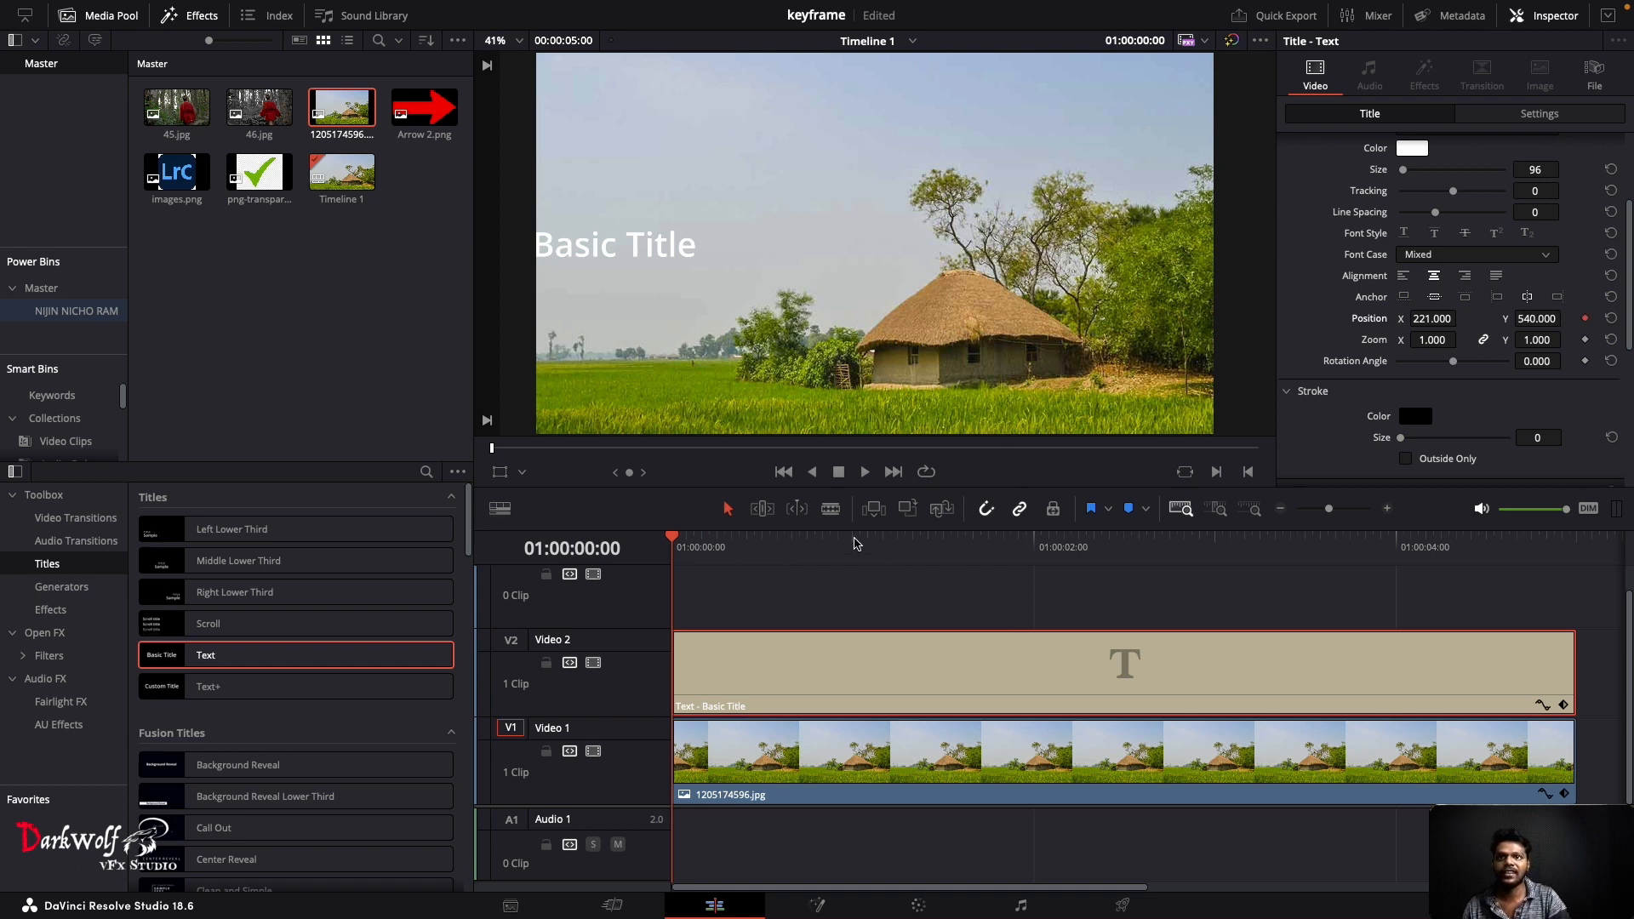
Step: Move the playhead to 01:00:01:00 on the timeline
left_click(853, 543)
left_click_drag(851, 541, 852, 543)
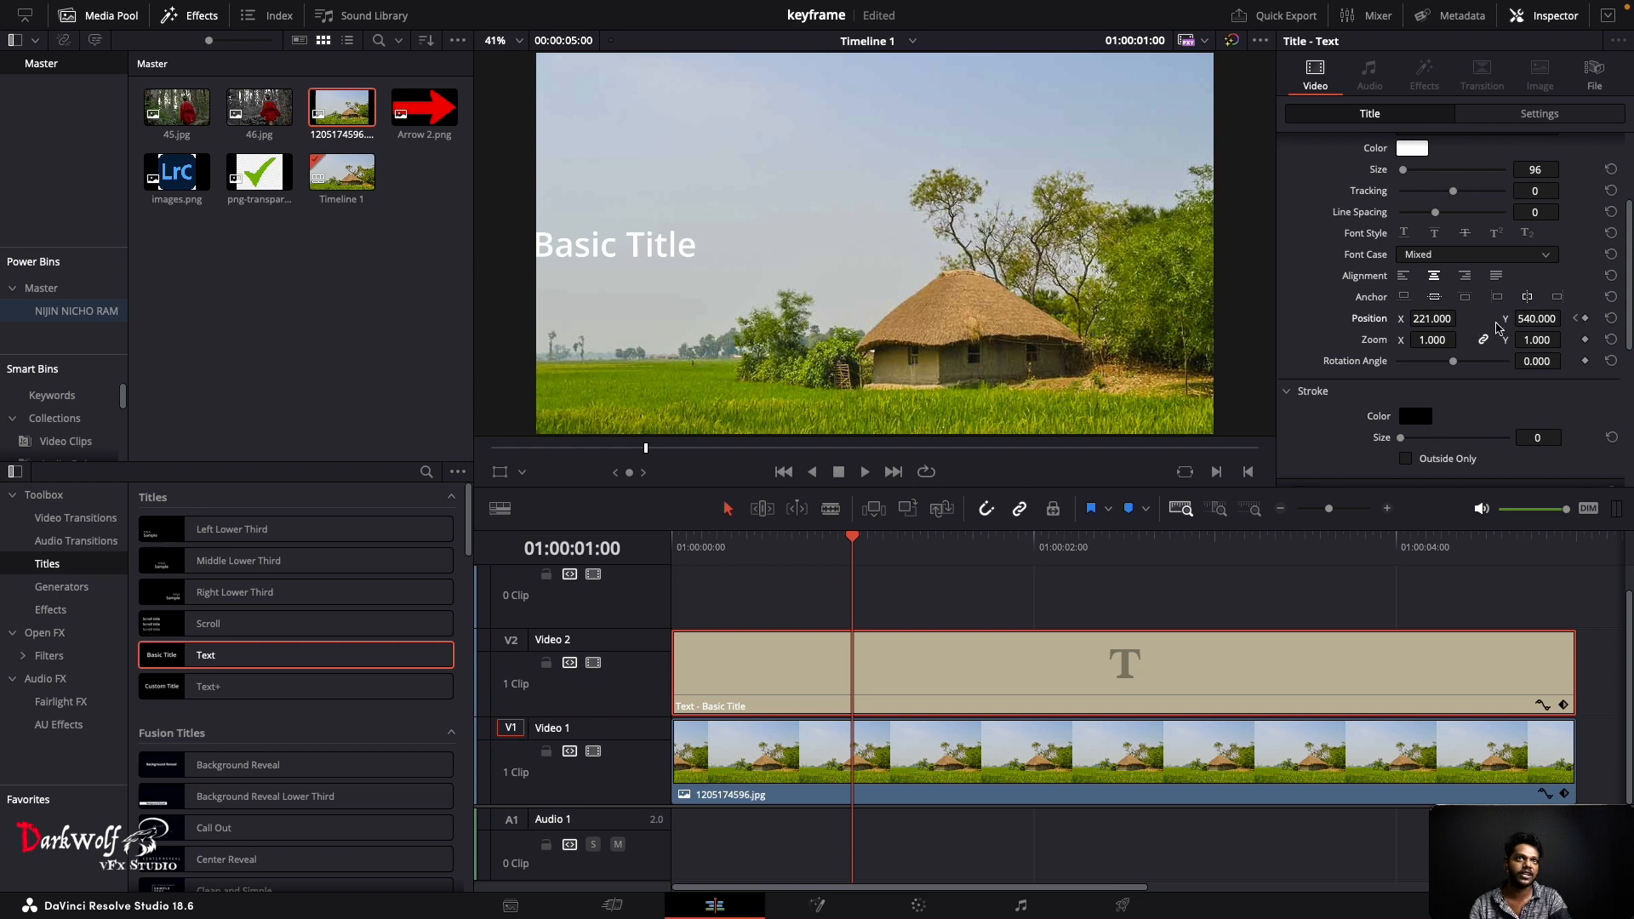
Step: Try shifting the title horizontally and vertically with its Position X and Y values, undoing each change
left_click_drag(1426, 320, 1462, 316)
key("super+z")
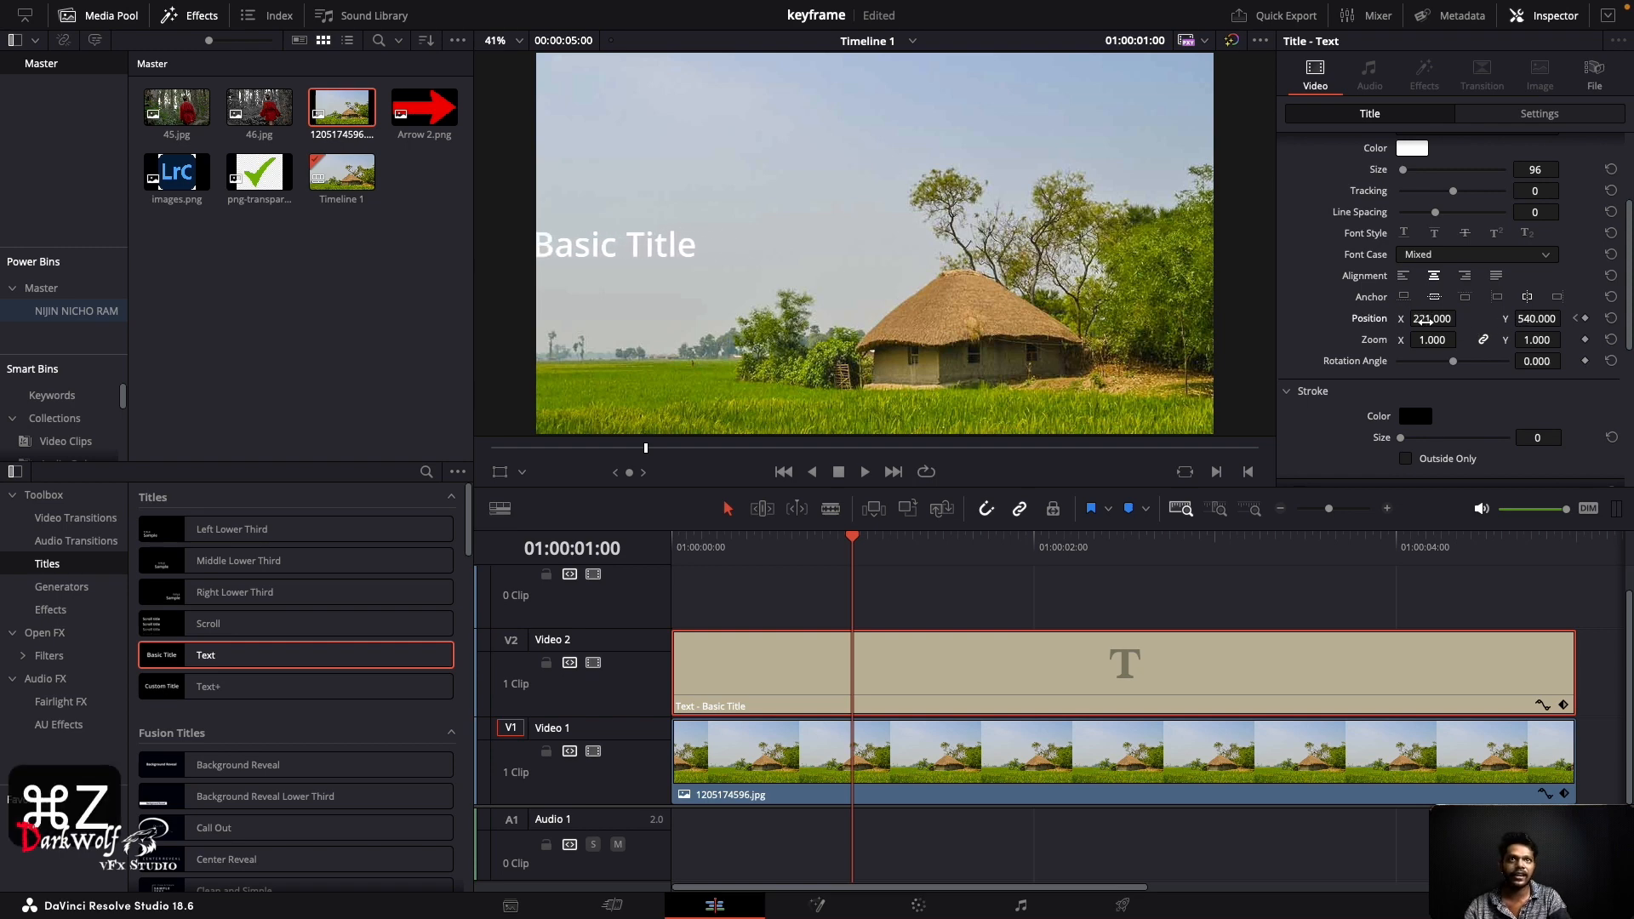
left_click_drag(1532, 320, 1566, 318)
key("super+z")
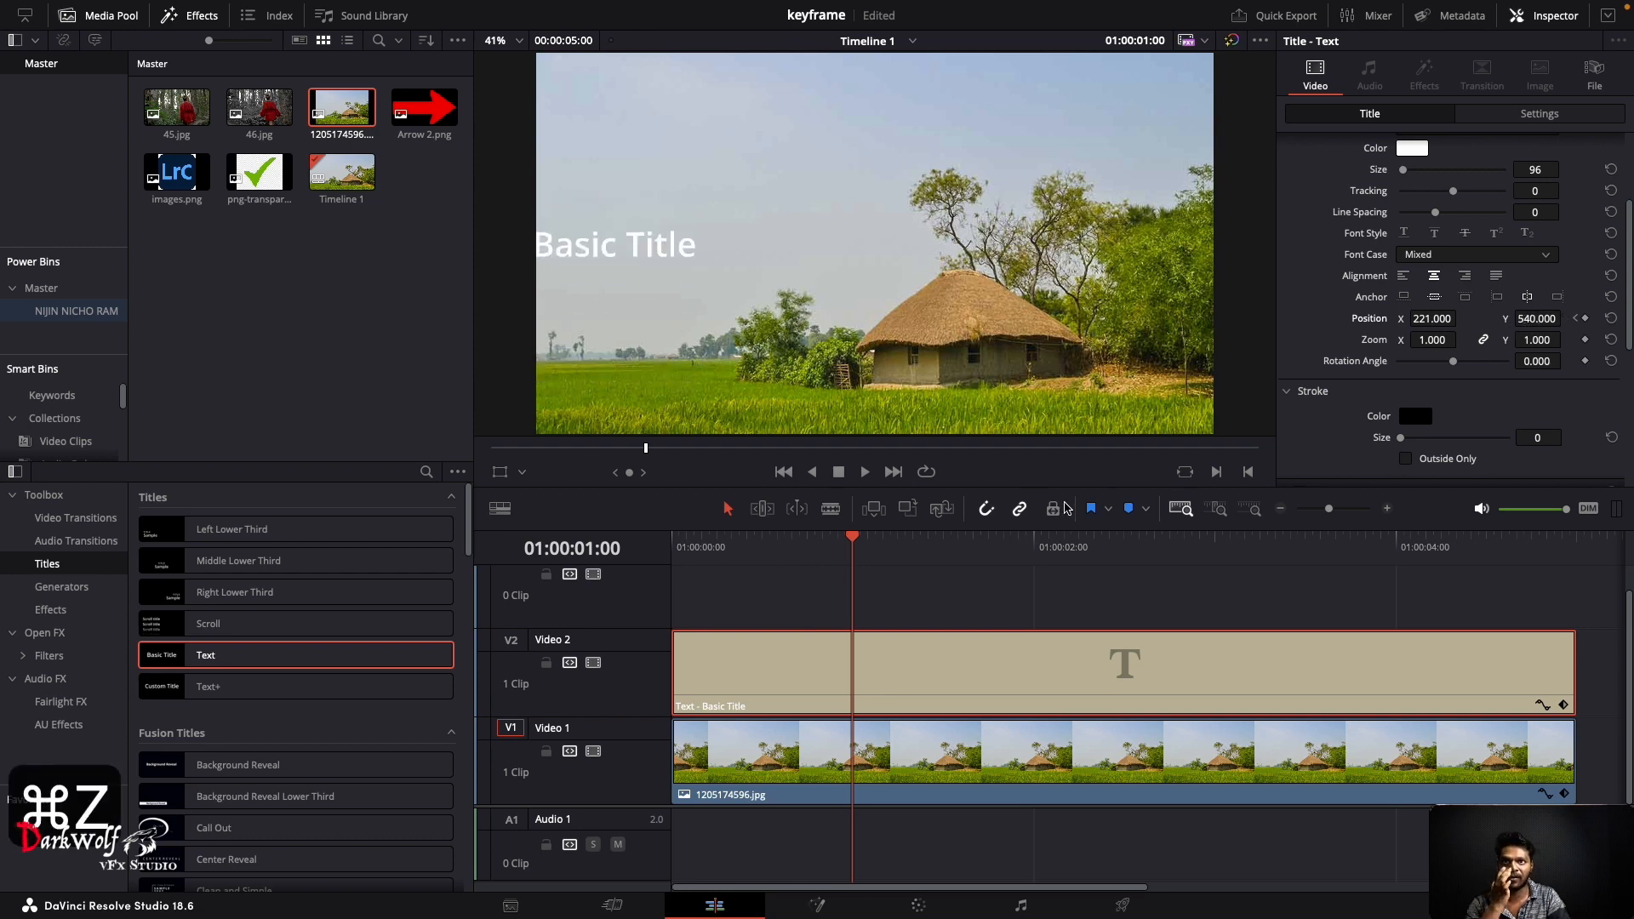
Step: Set the title text's Position X to 921 at 01:00:01:00 for the second Position keyframe
left_click_drag(1421, 318, 1464, 317)
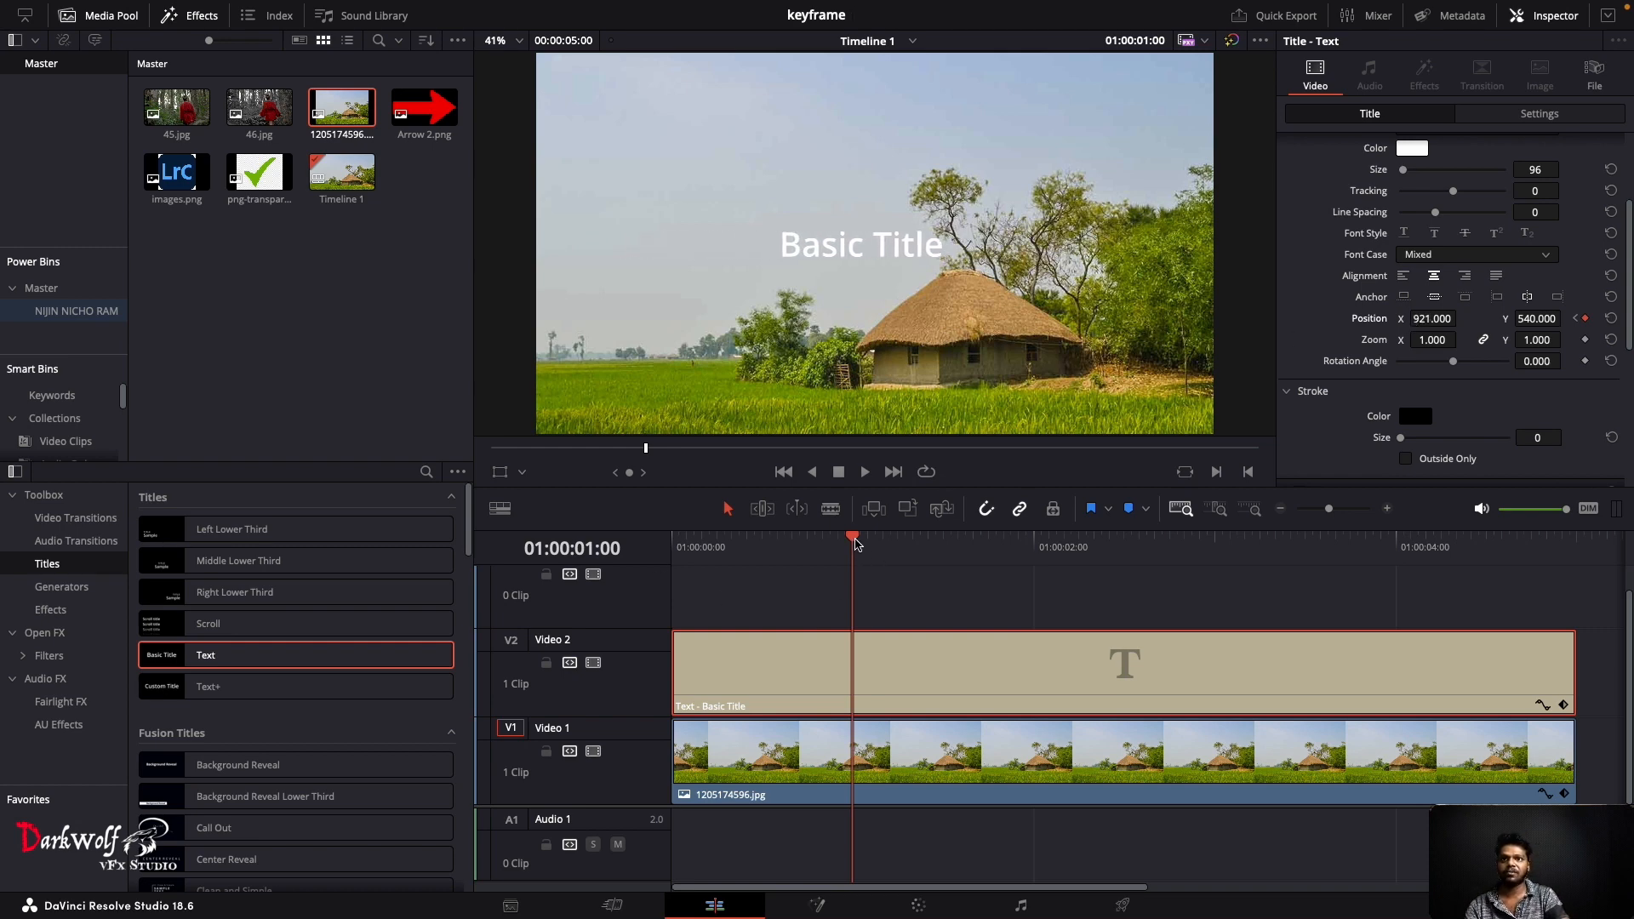
Step: Play the title's movement from the start in full screen, exit full screen and scrub back through the animation
left_click_drag(854, 545, 494, 558)
key("ctrl+f")
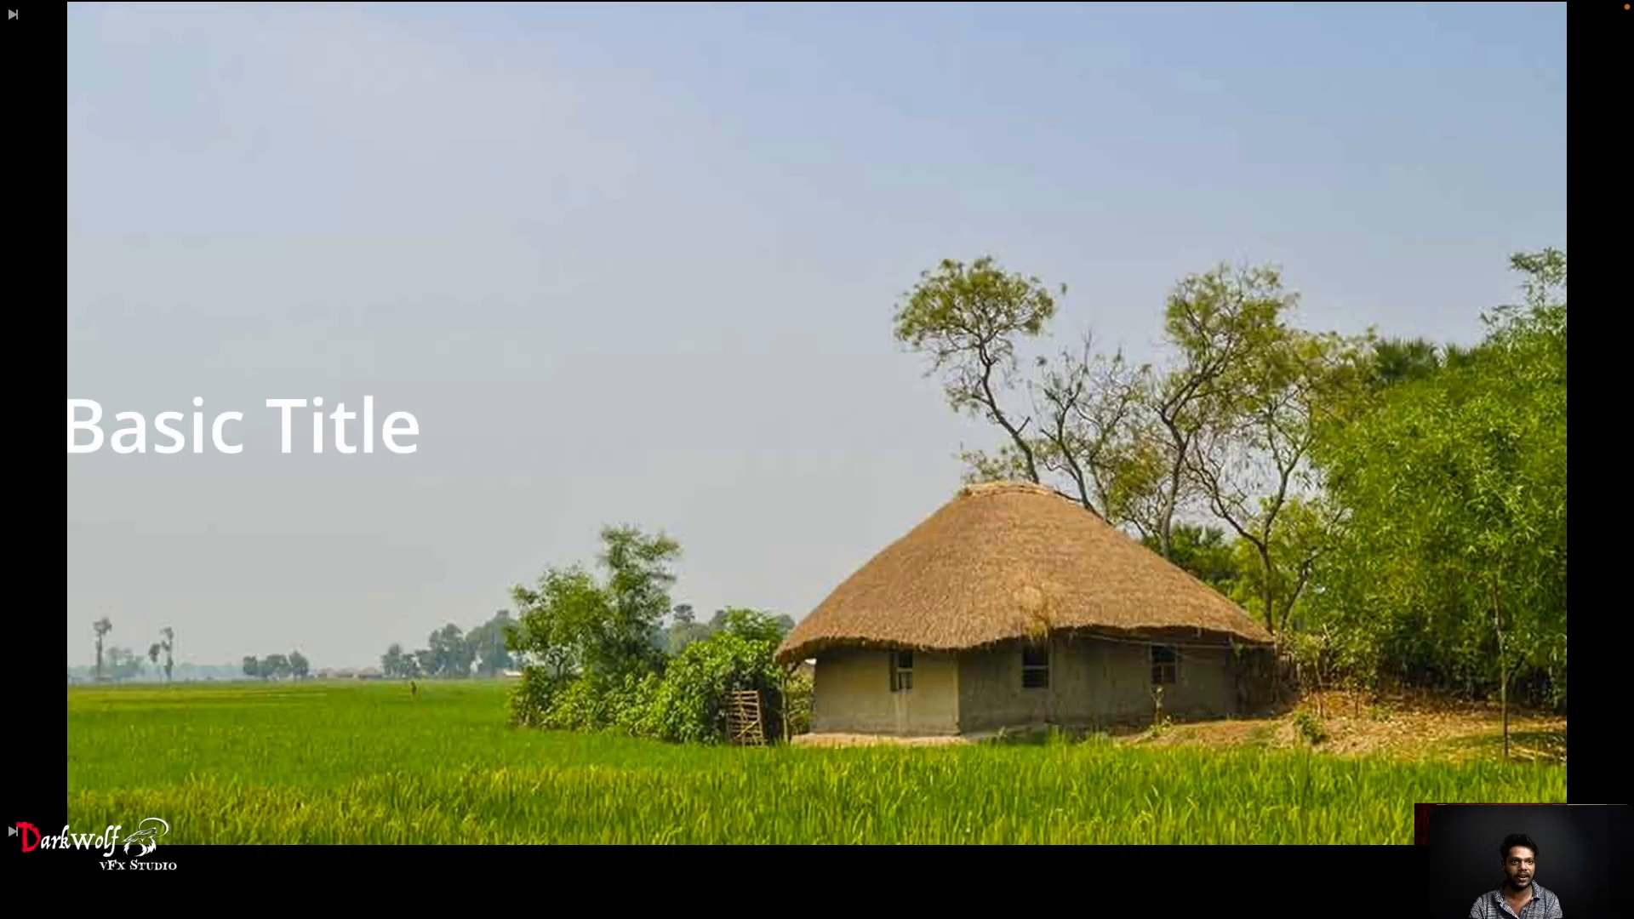
key("space")
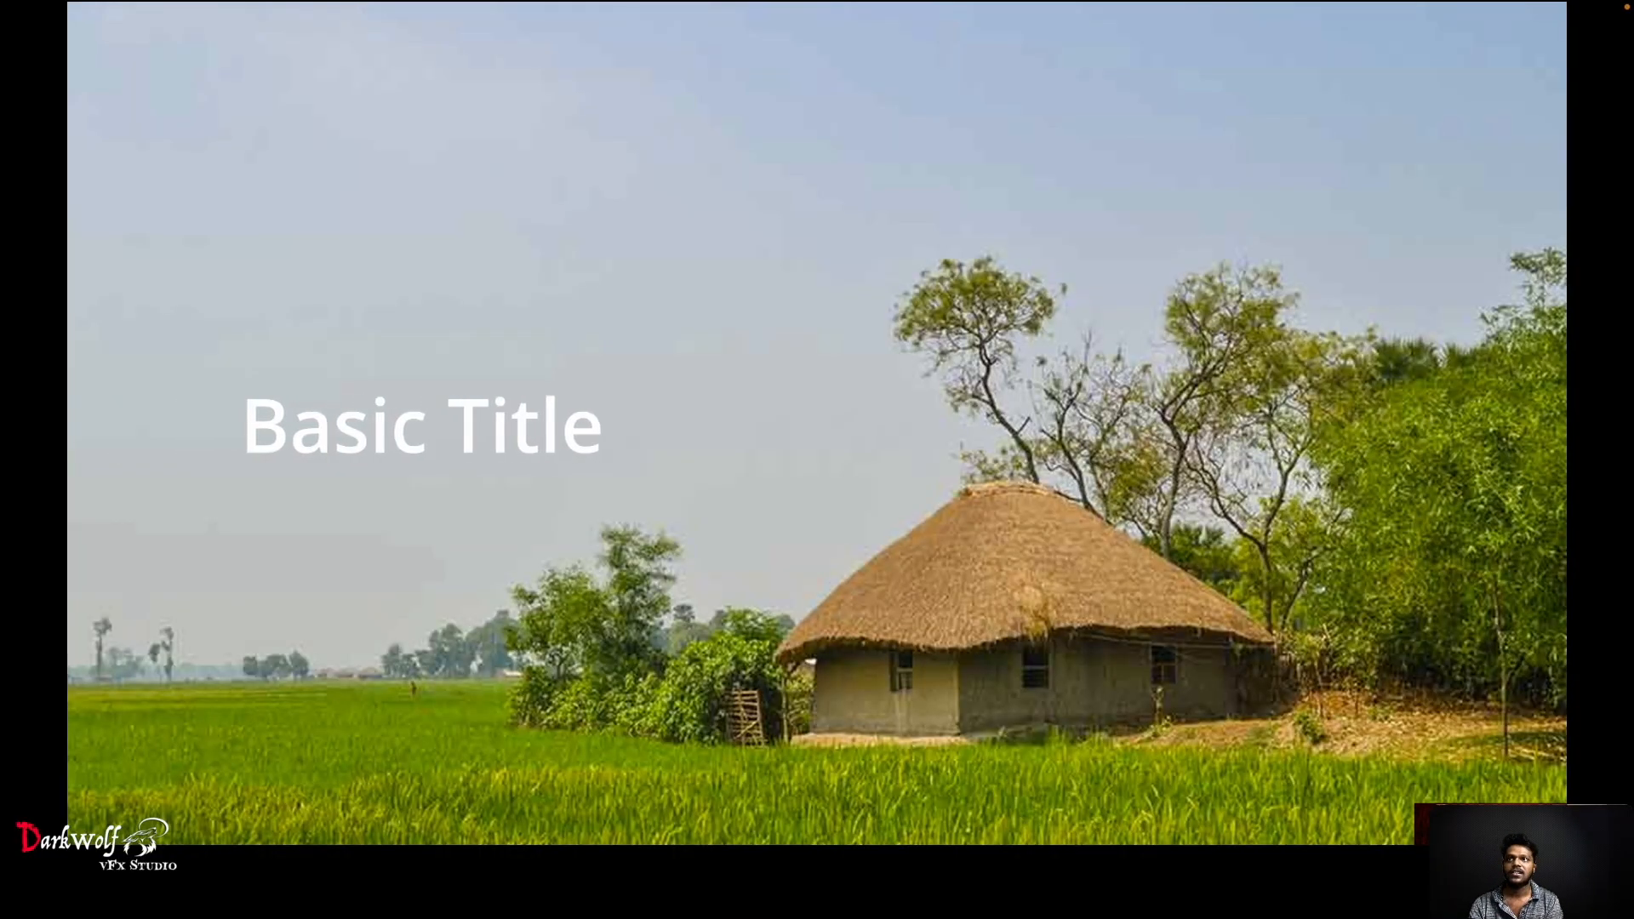
key("Escape")
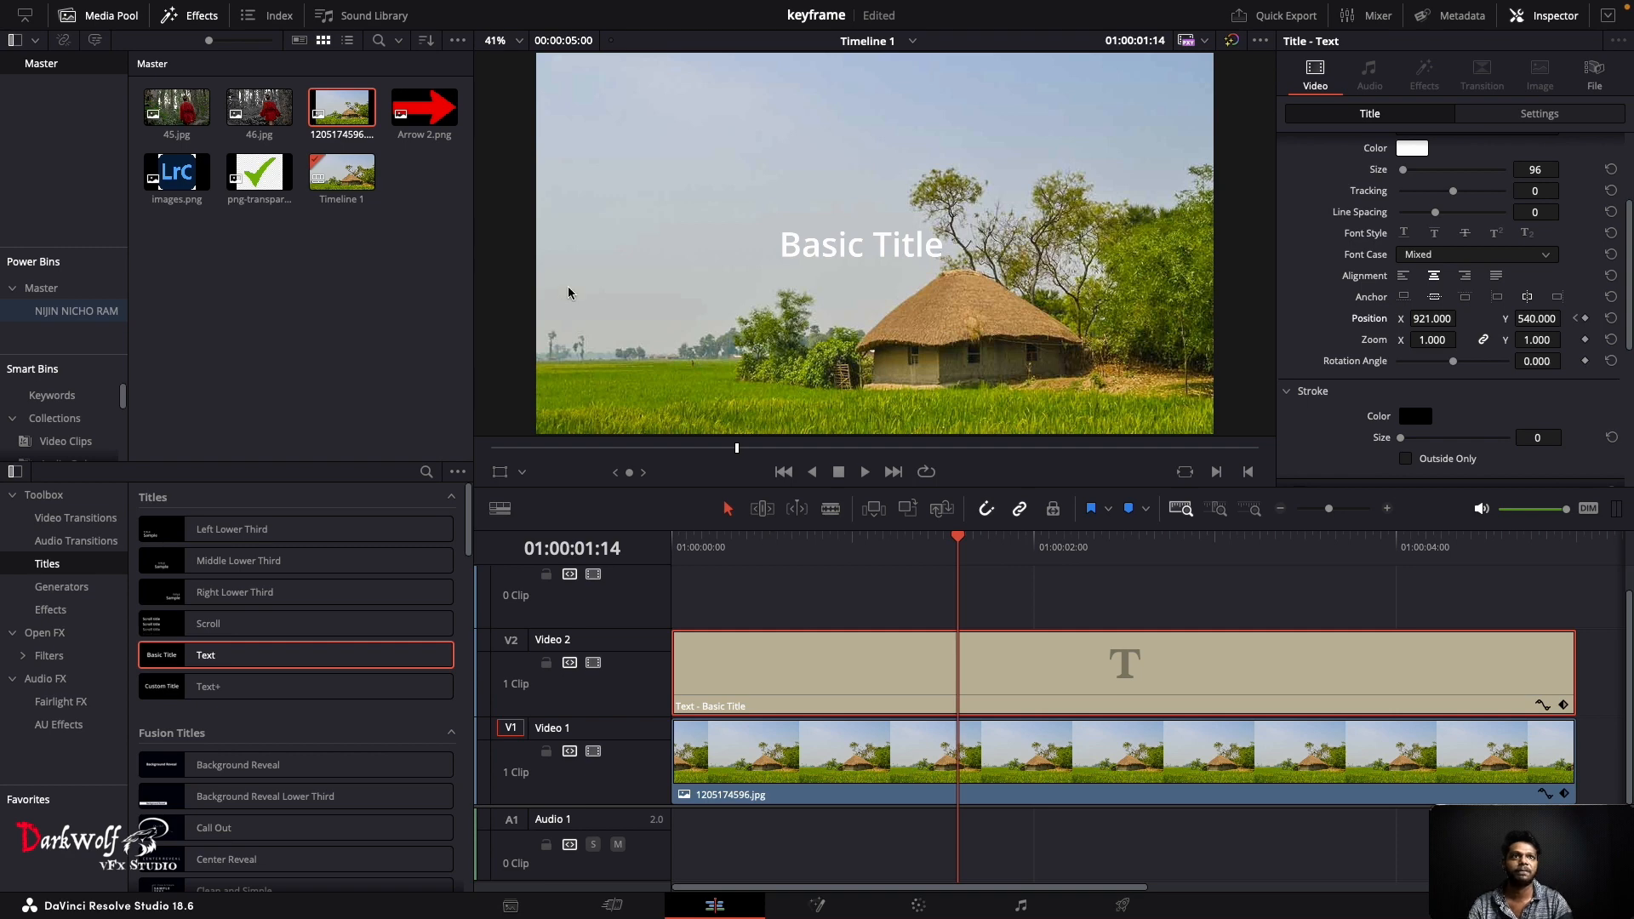
left_click_drag(957, 545, 834, 619)
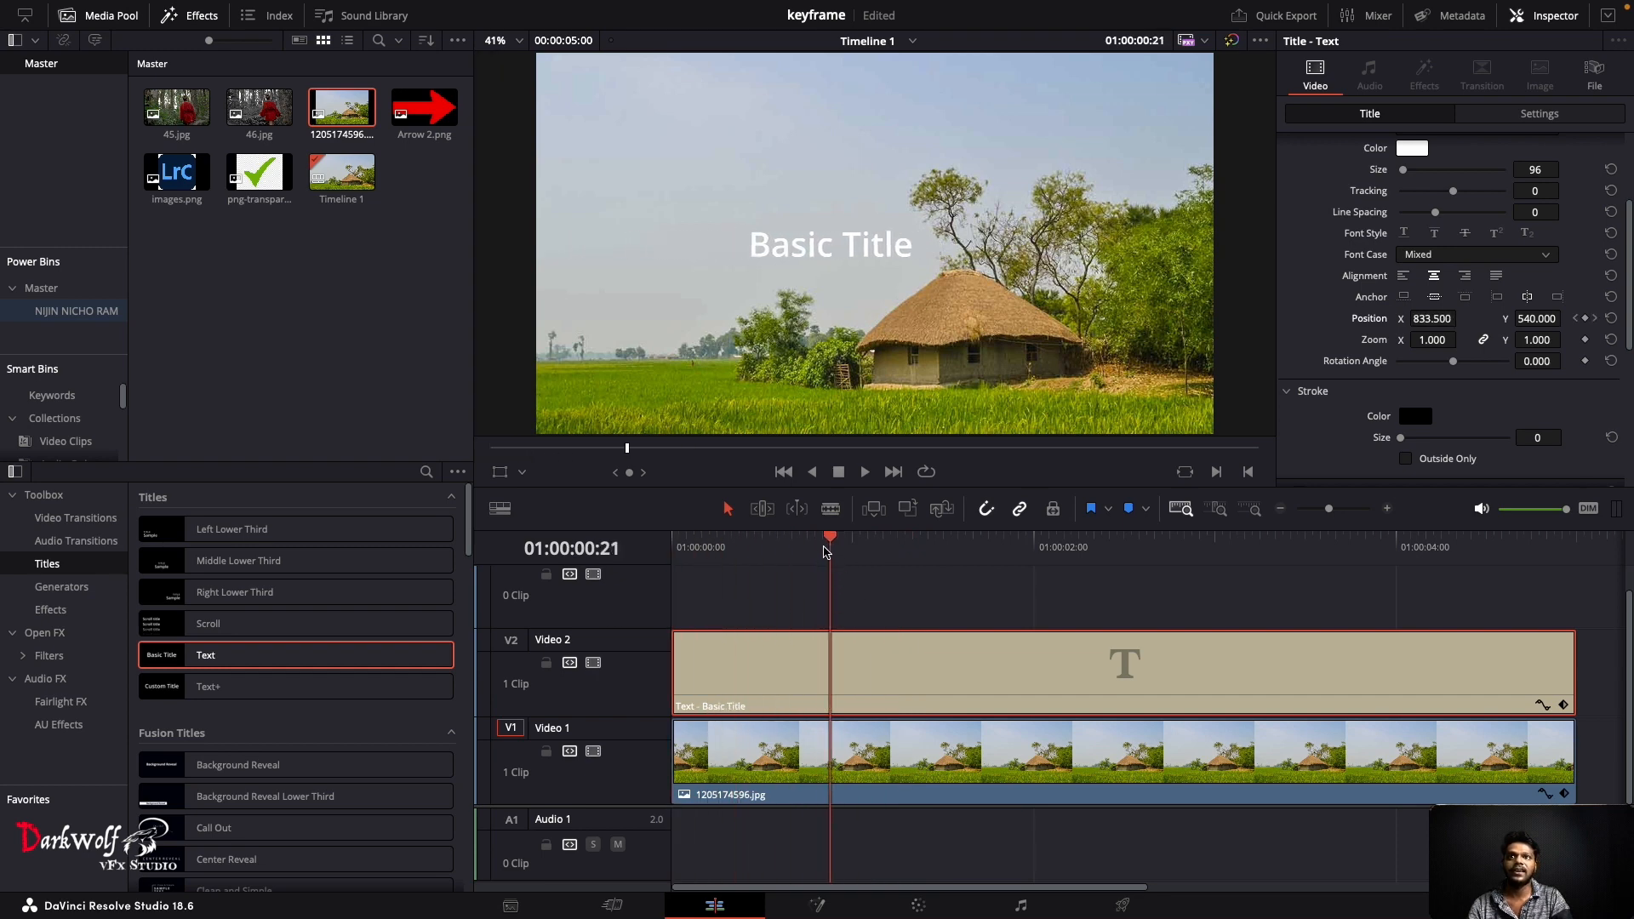
Step: Try animating the title's Zoom with a keyframe at 01:00:00:00 and another of 2.680 at 01:00:01:04
left_click_drag(824, 551, 669, 557)
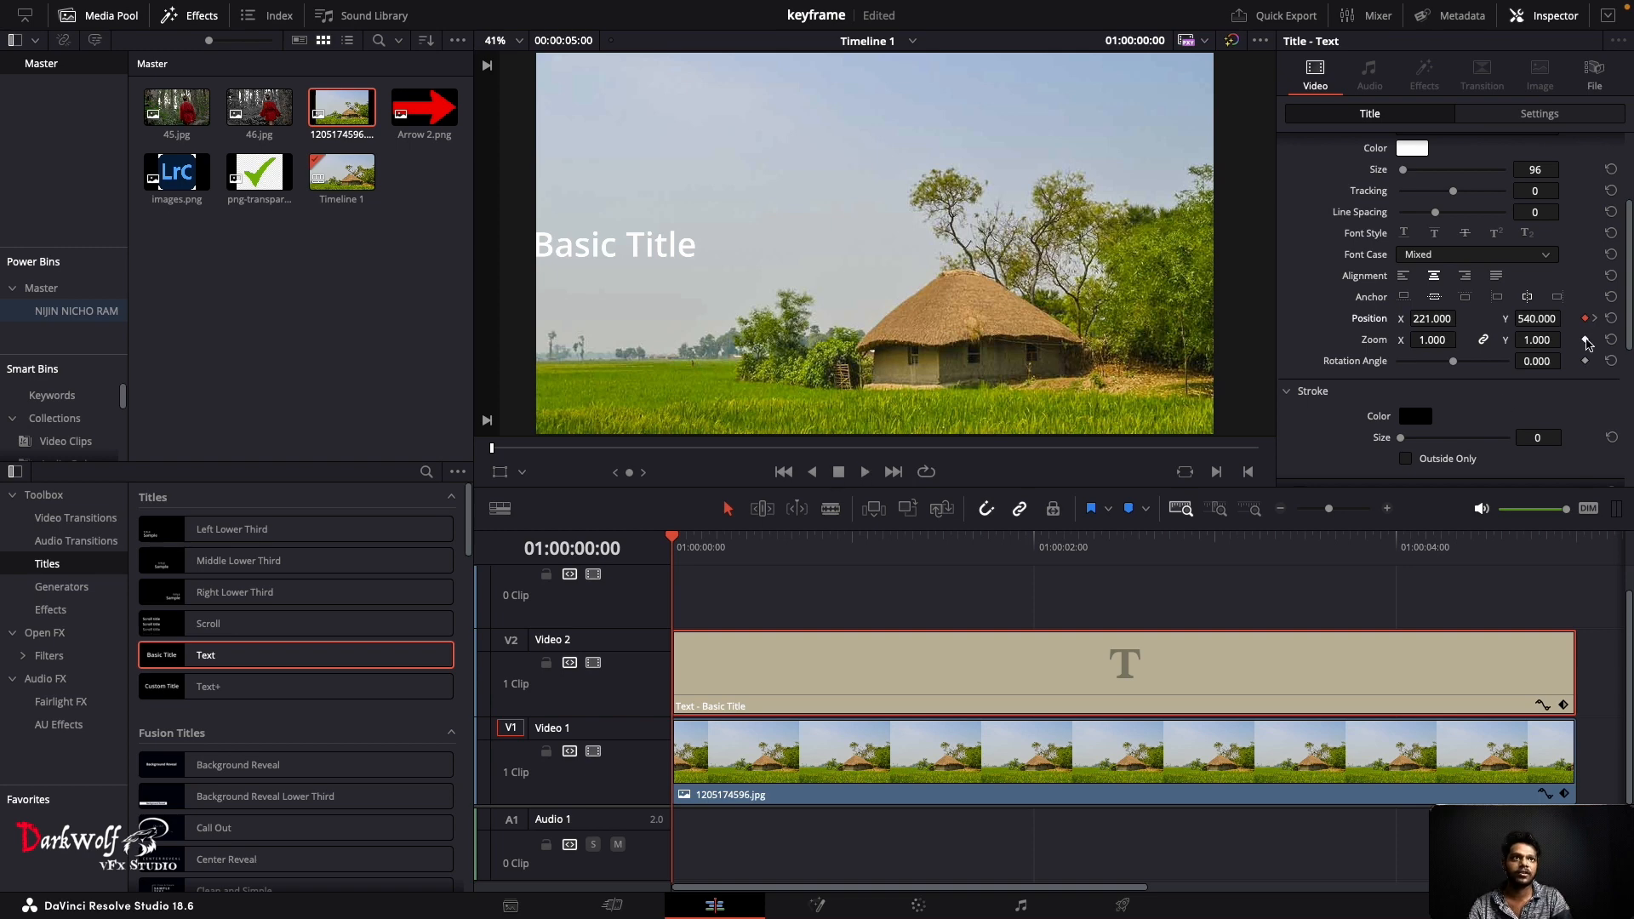
left_click(1586, 341)
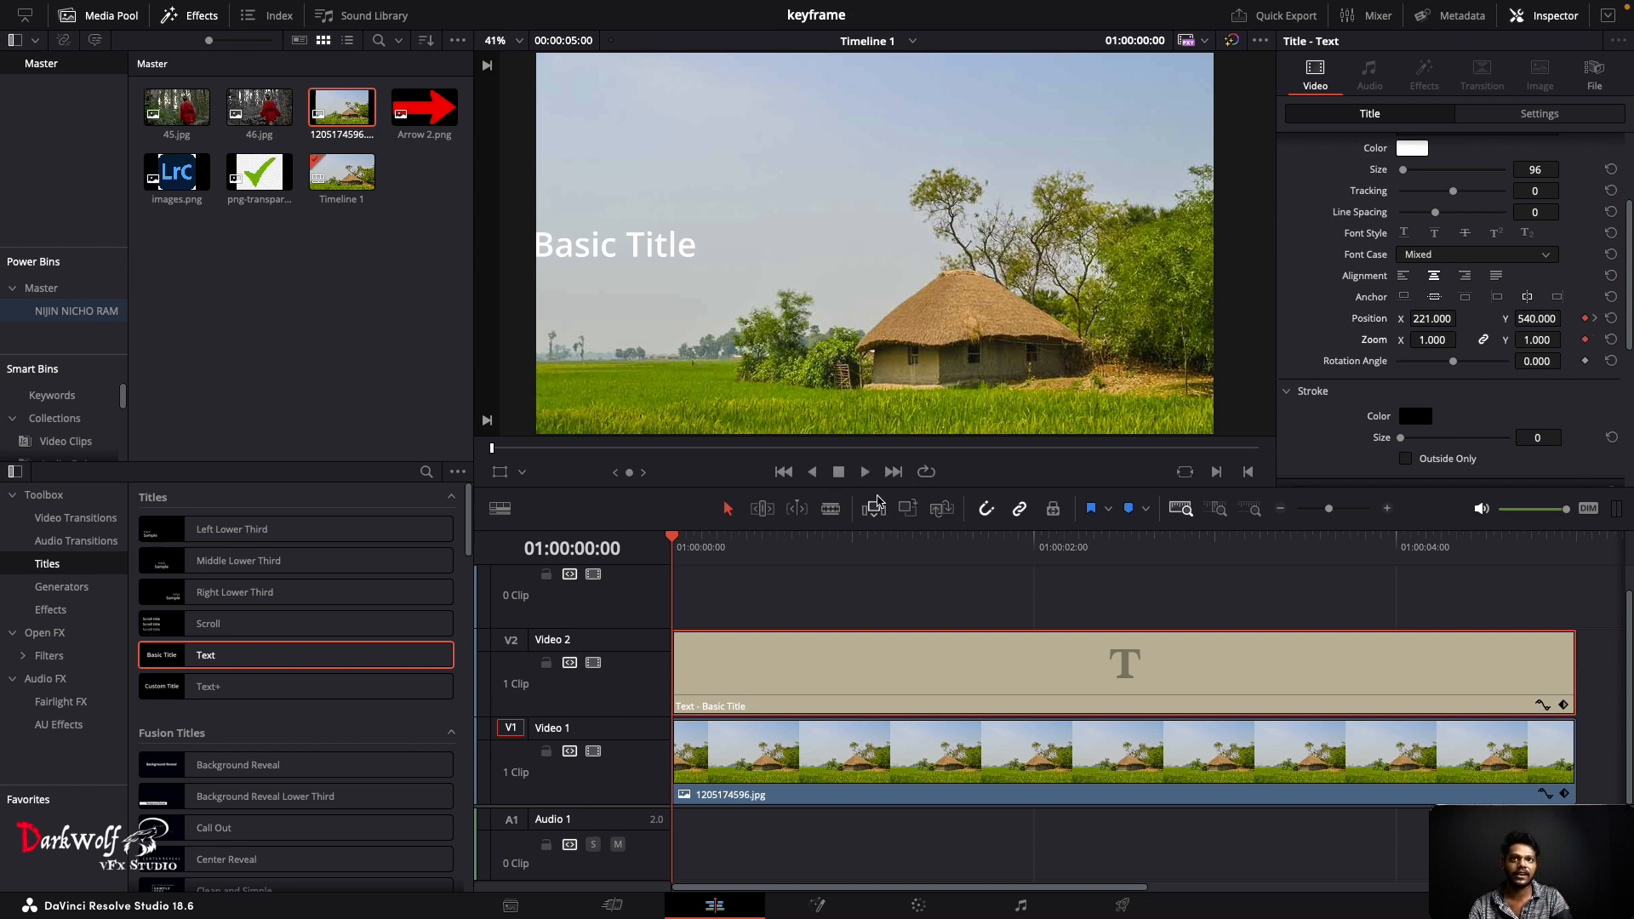
mouse_move(891, 543)
left_mouse_down()
mouse_move(934, 544)
mouse_move(837, 549)
mouse_move(886, 549)
left_mouse_up()
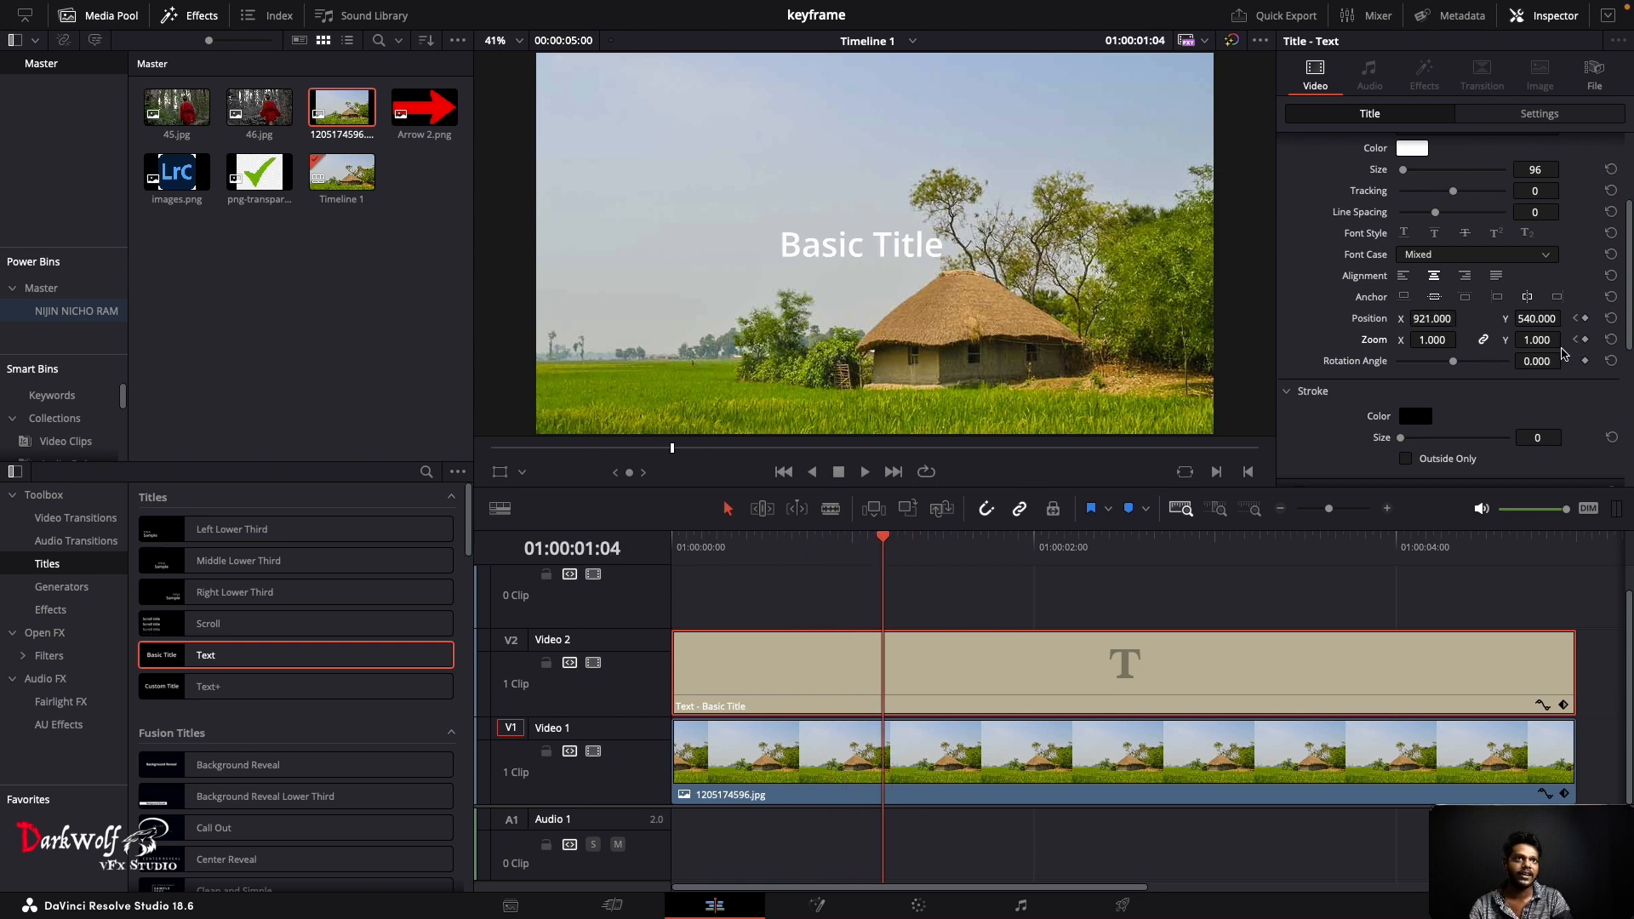
left_click(1586, 340)
mouse_move(1430, 341)
left_mouse_down()
mouse_move(1462, 340)
mouse_move(1430, 341)
left_mouse_up()
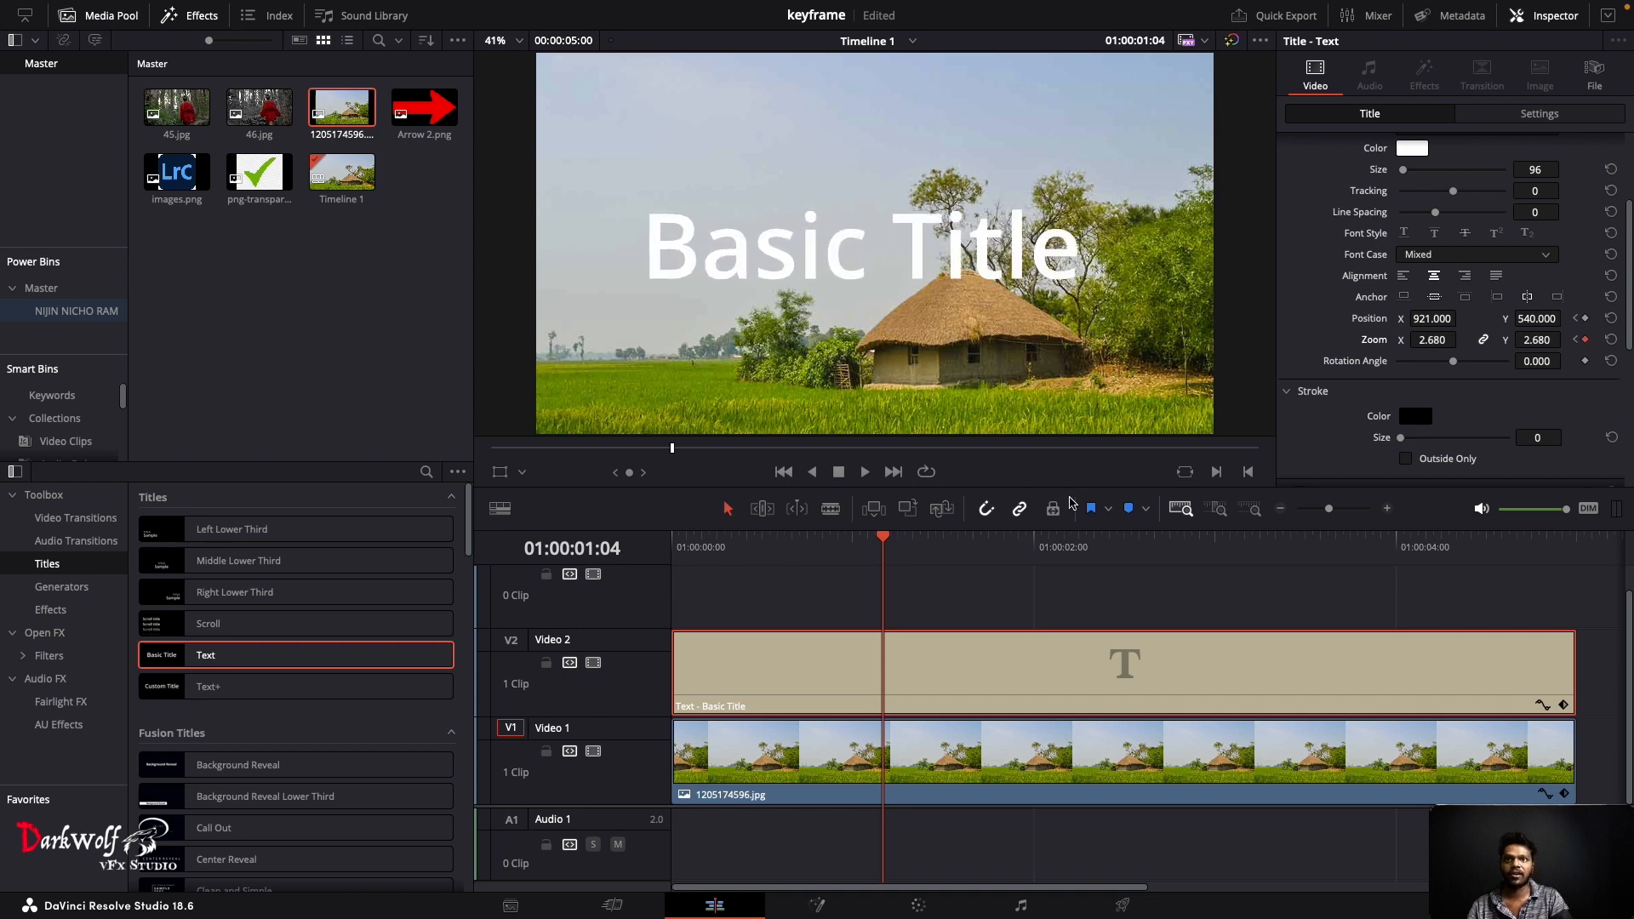
Step: Play the combined move and zoom from the start, and undo the title's Zoom keyframes
left_click_drag(886, 551, 673, 569)
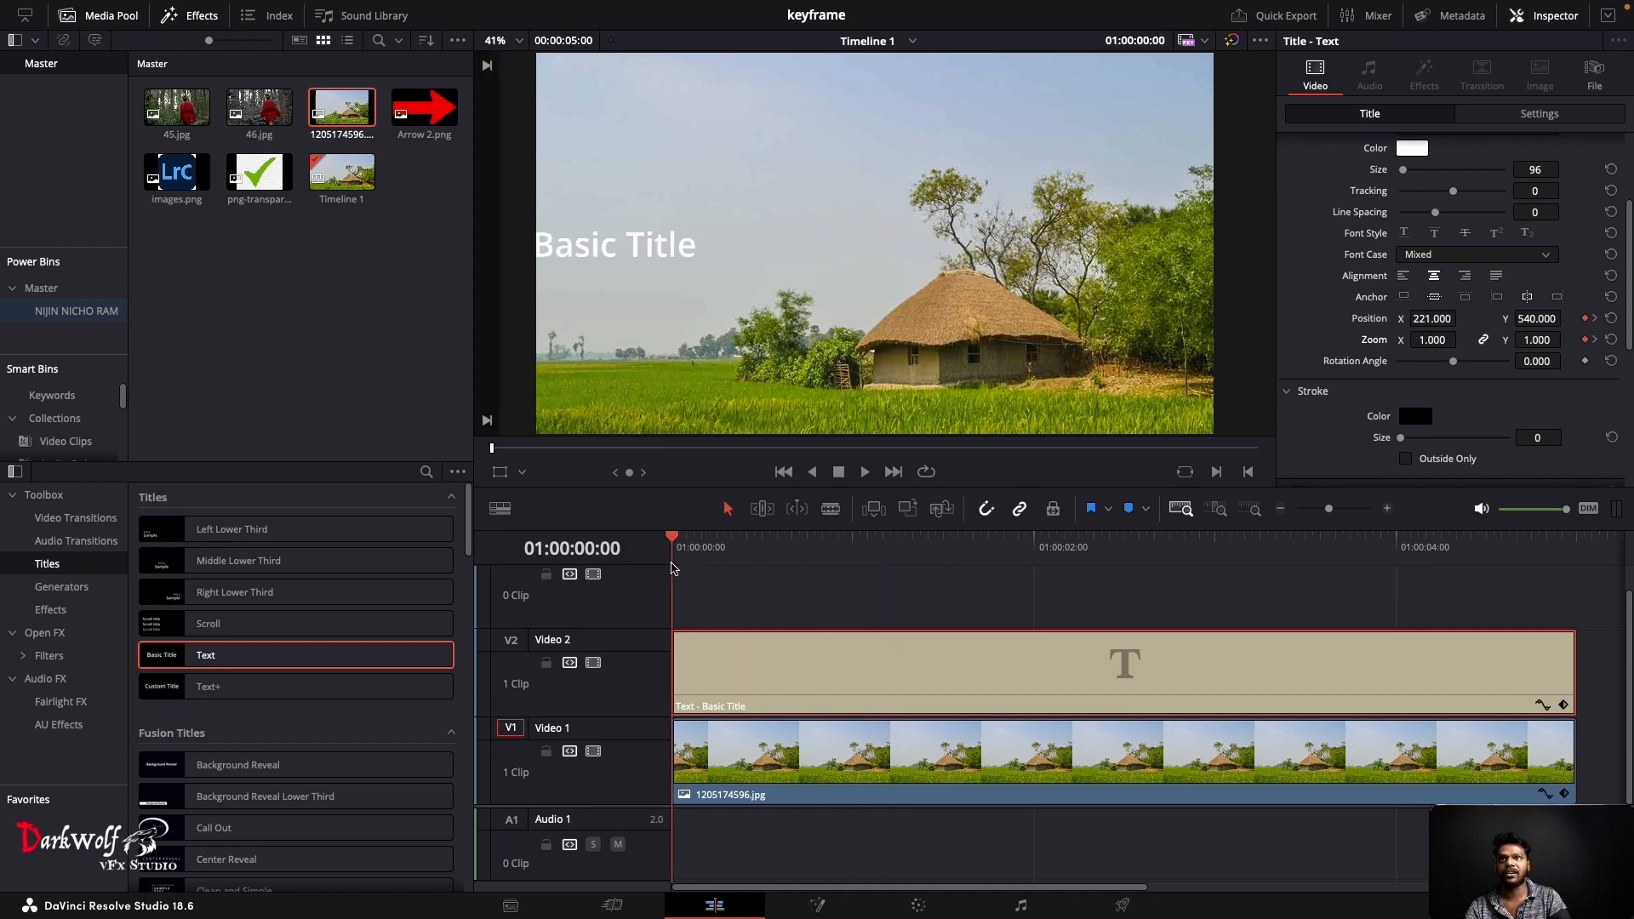
key("space")
key("space")
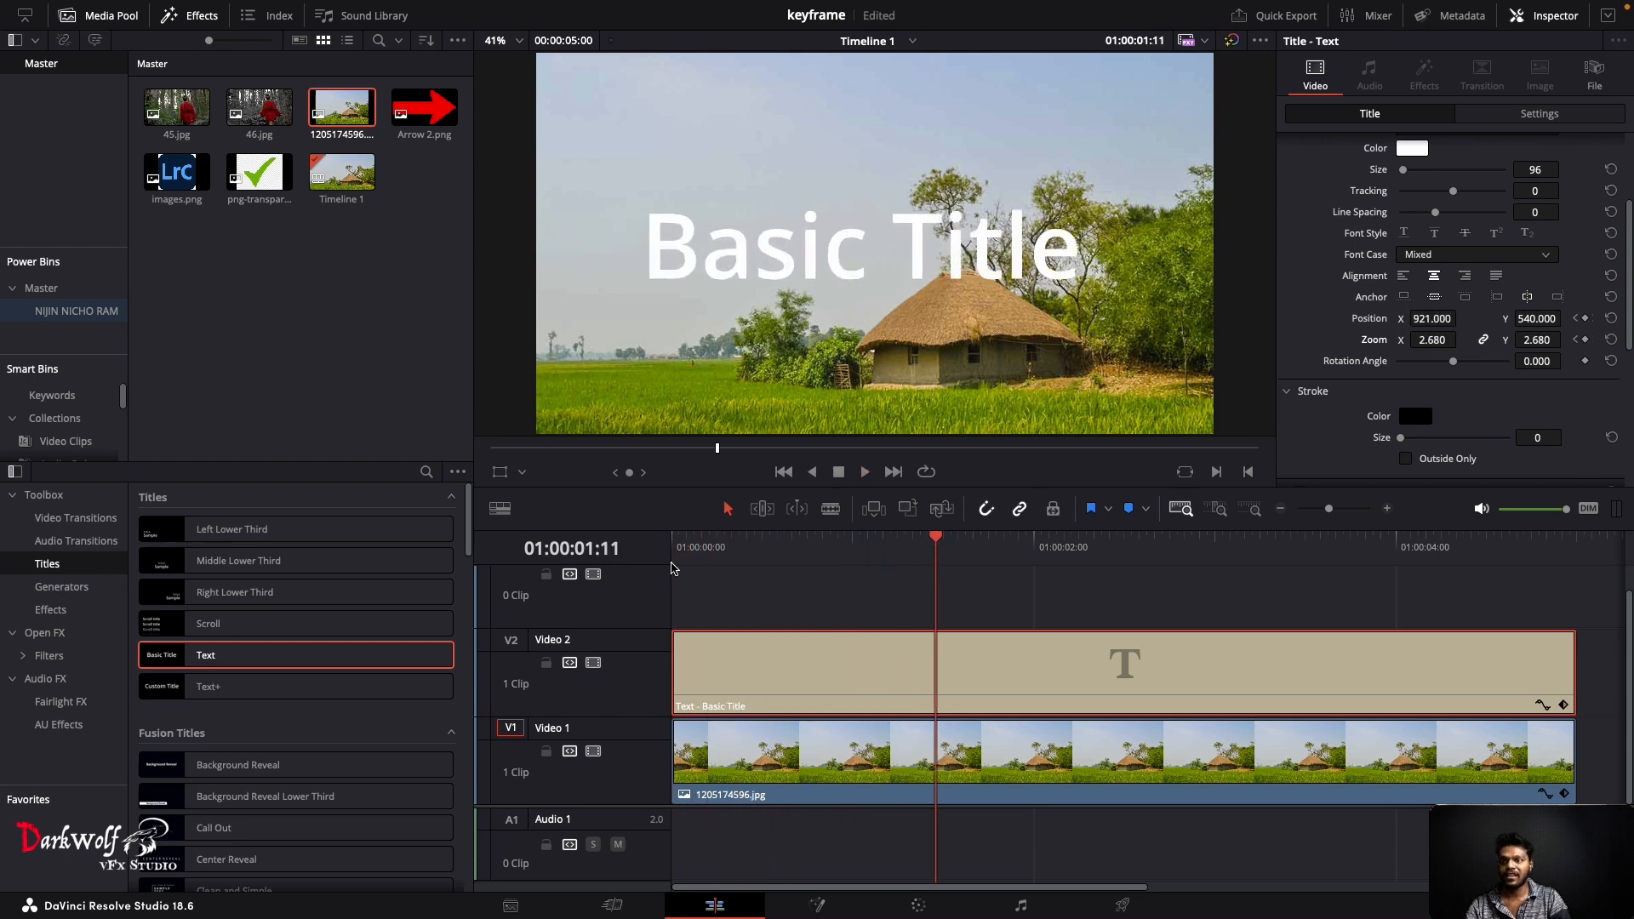
key("super+z")
key("super+z")
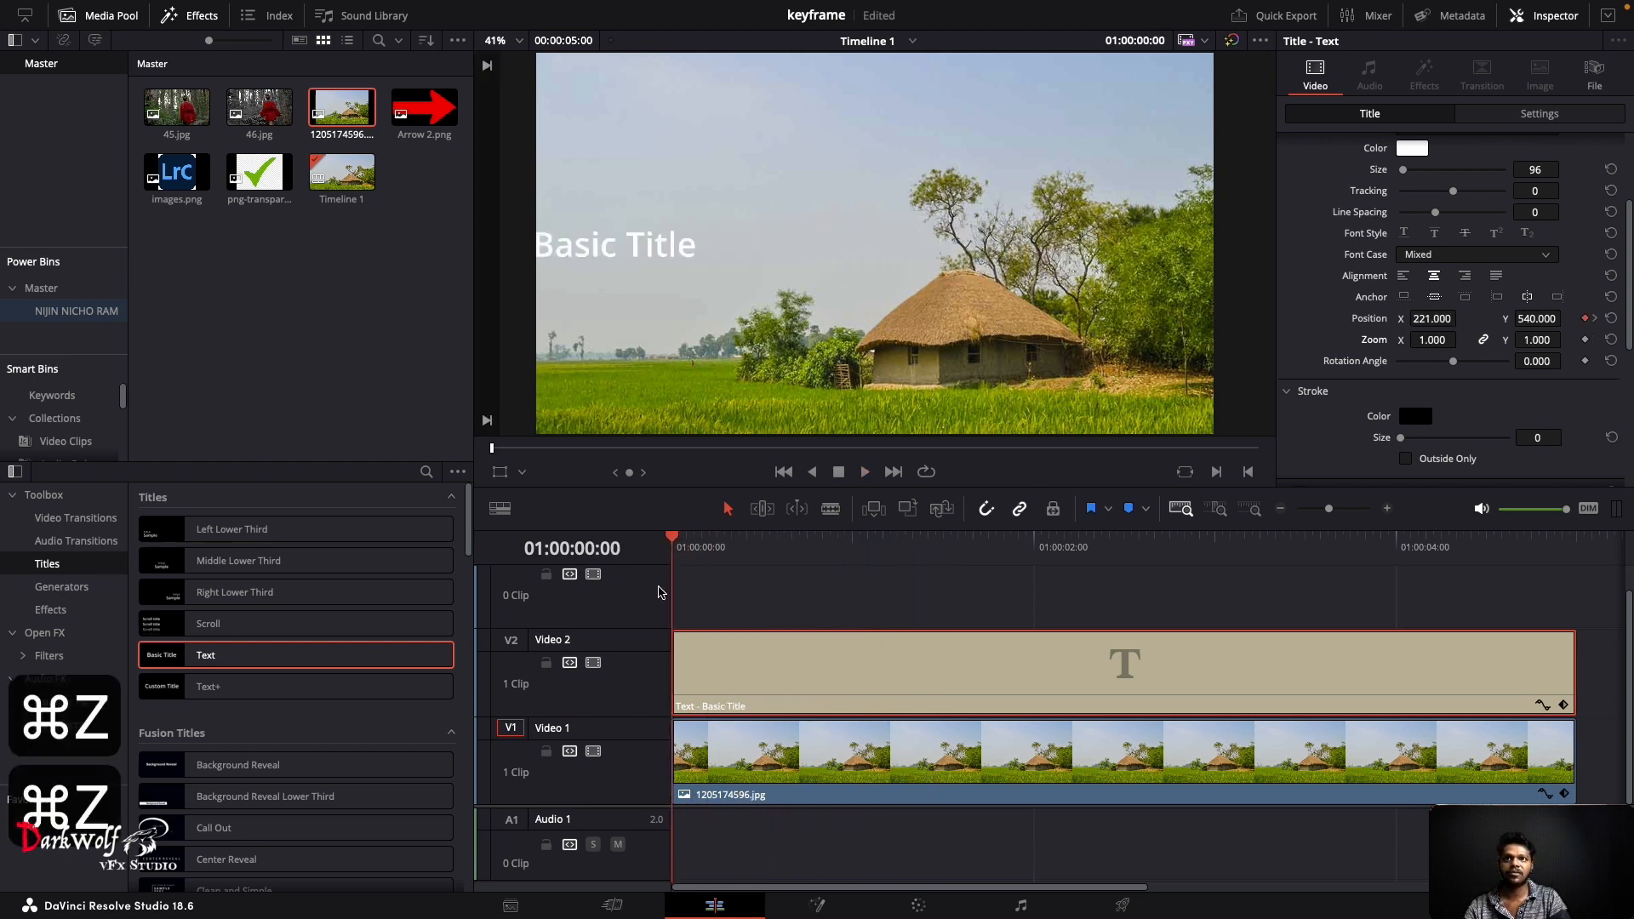
Step: Keyframe the title's Zoom at 1.000 at 01:00:01:00 and set it to 2.680 at 01:00:01:10
left_click_drag(675, 542, 853, 560)
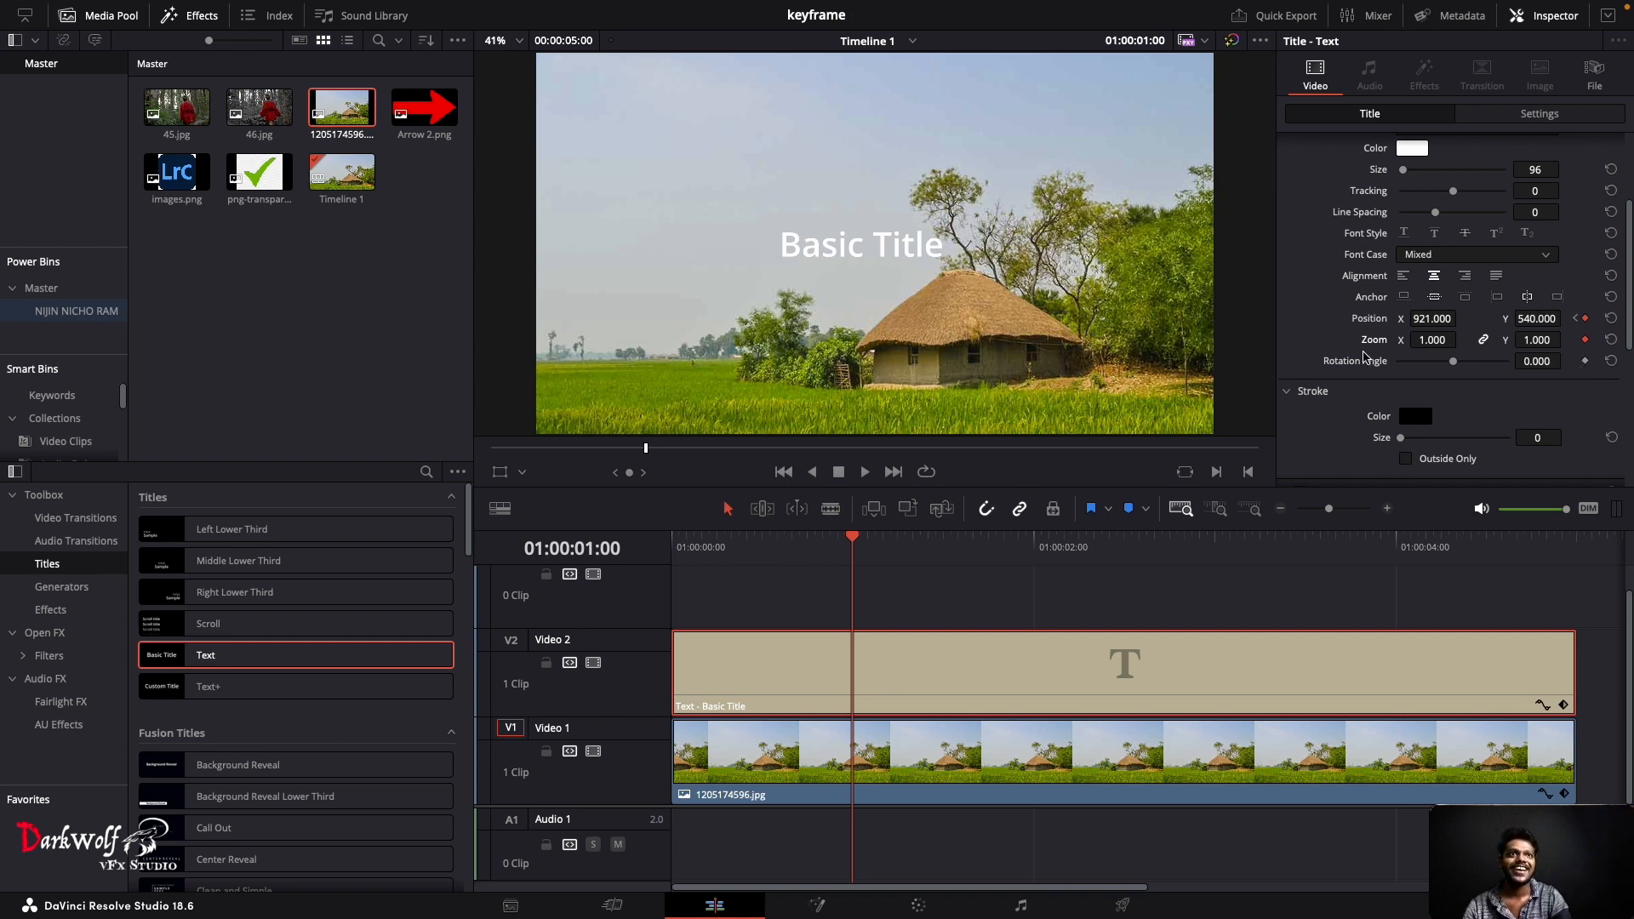
left_click_drag(857, 539, 935, 539)
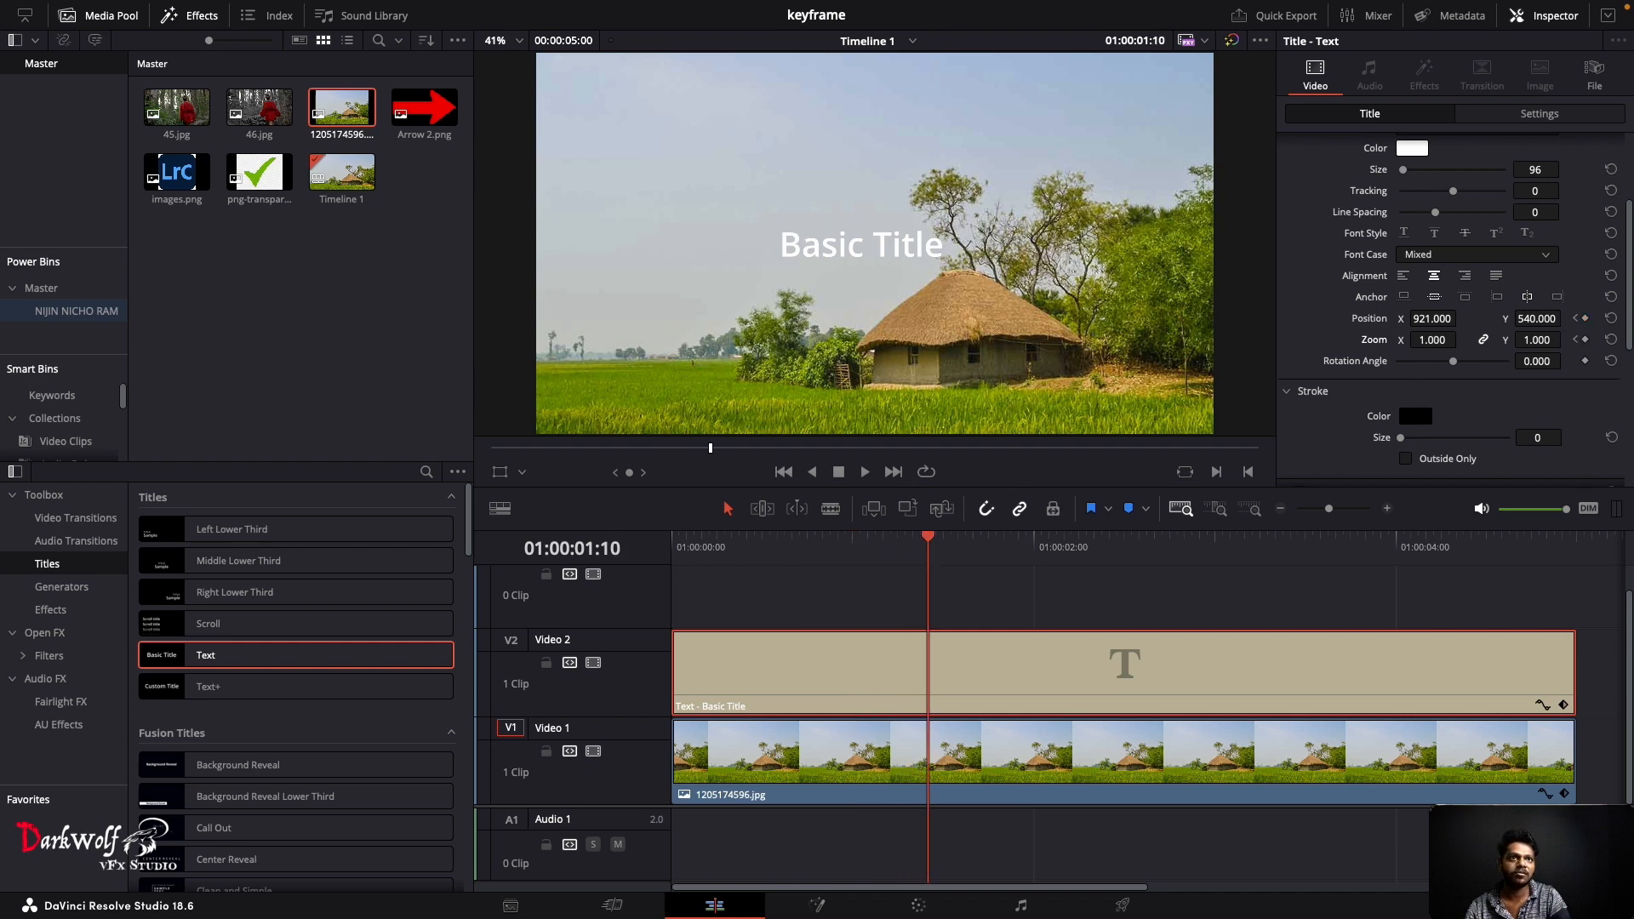
left_click_drag(1433, 340, 1461, 339)
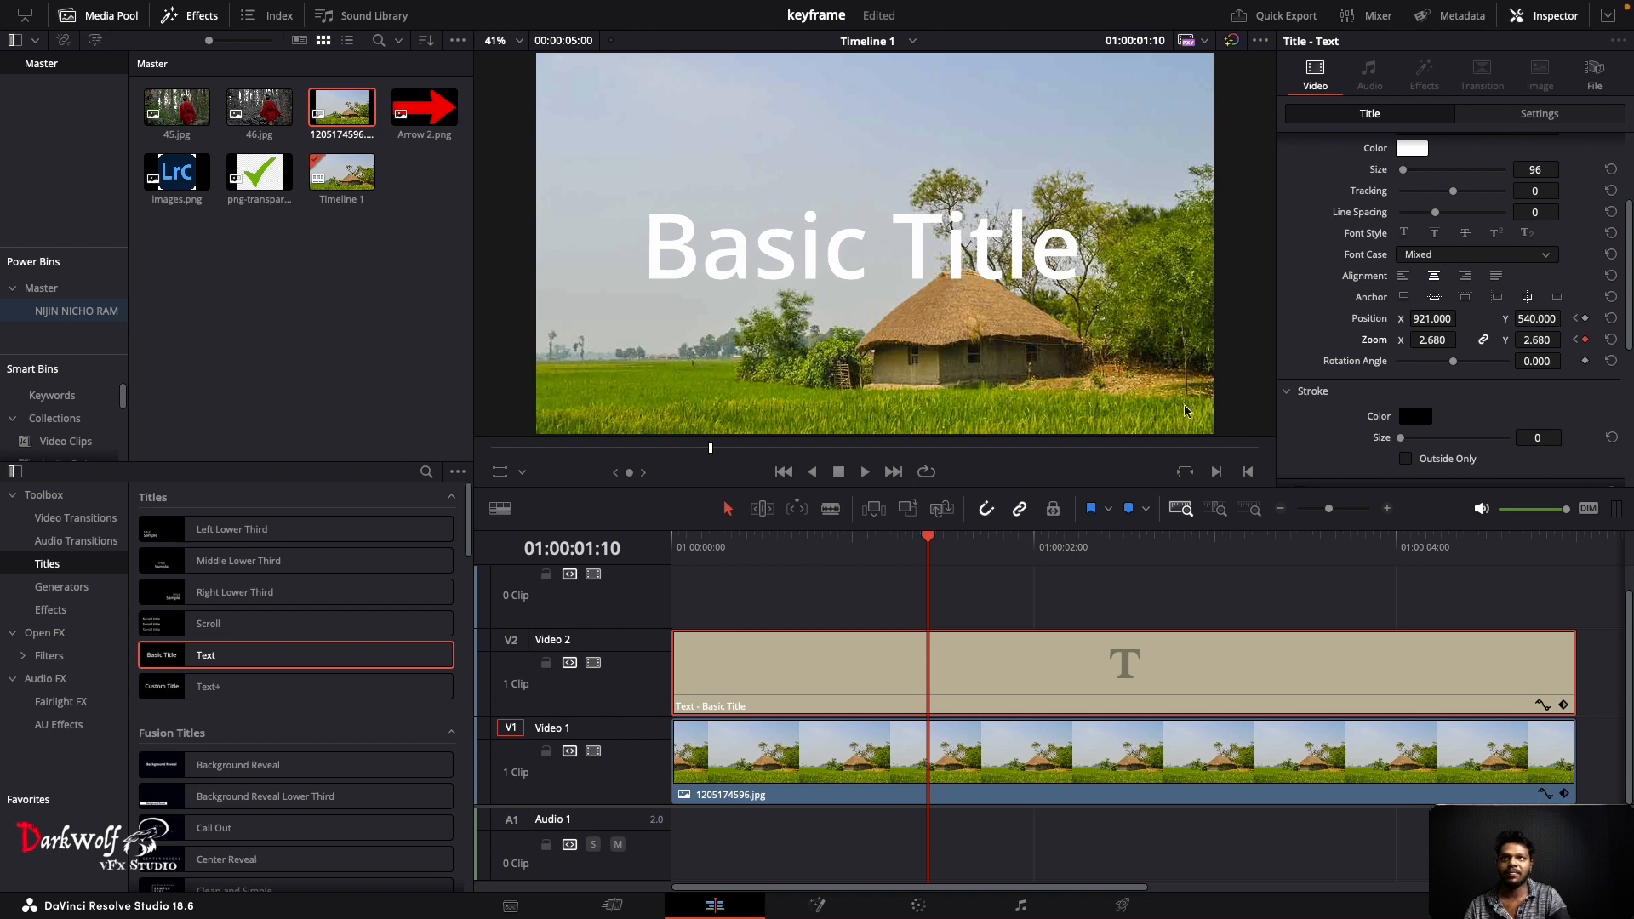
Step: Play the title animation from the start to check that the zoom follows the movement
key("Home")
key("space")
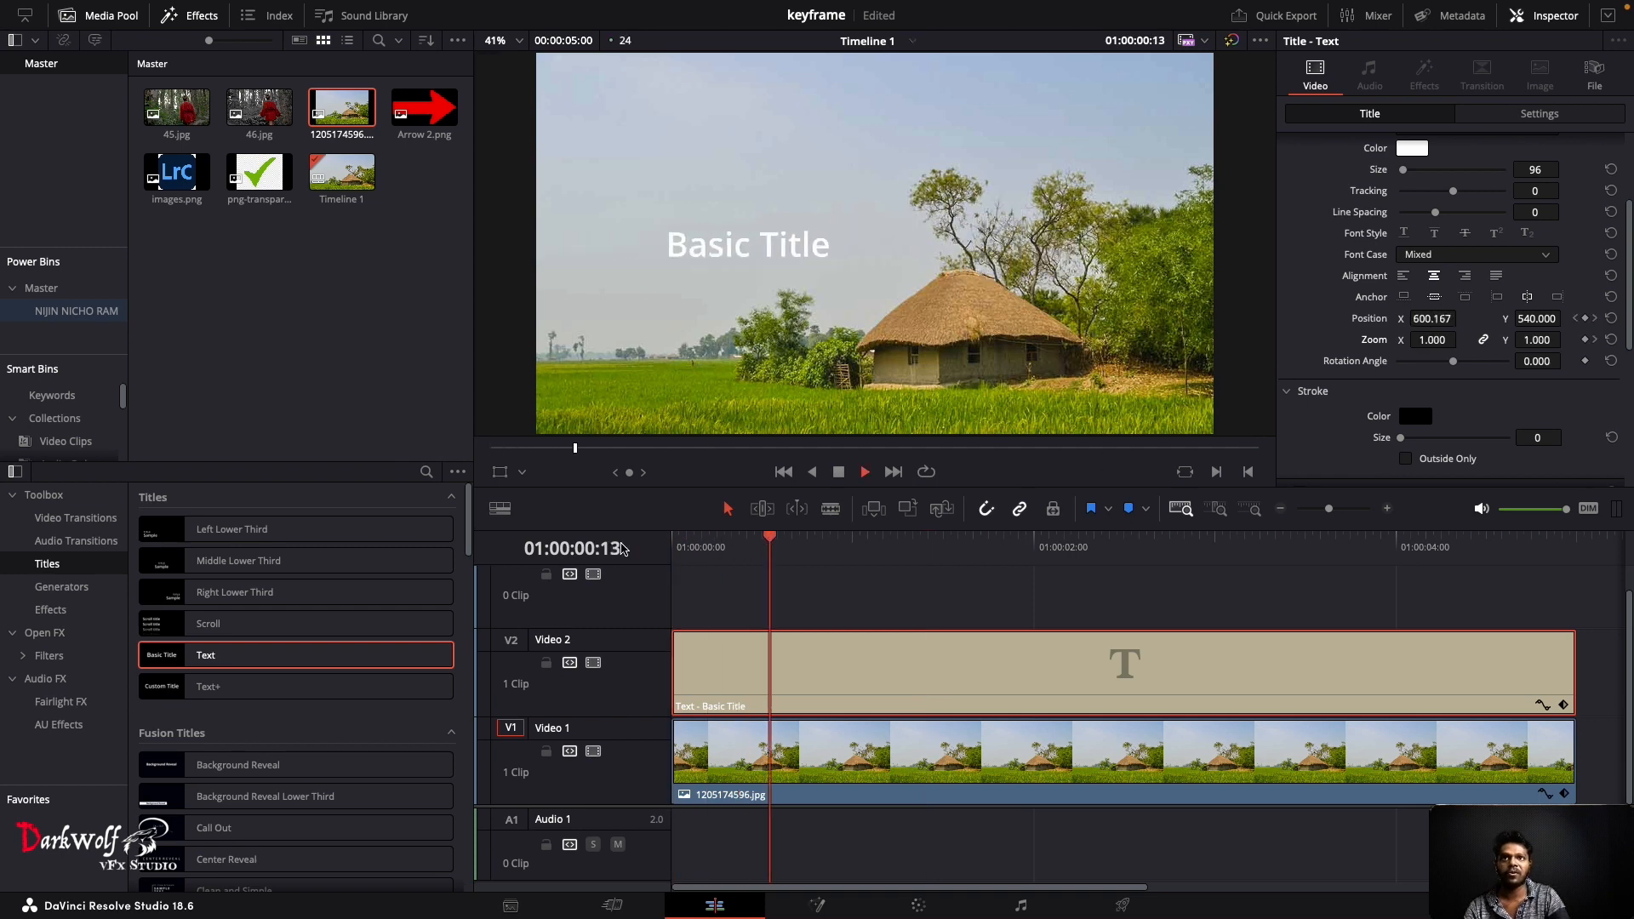
key("space")
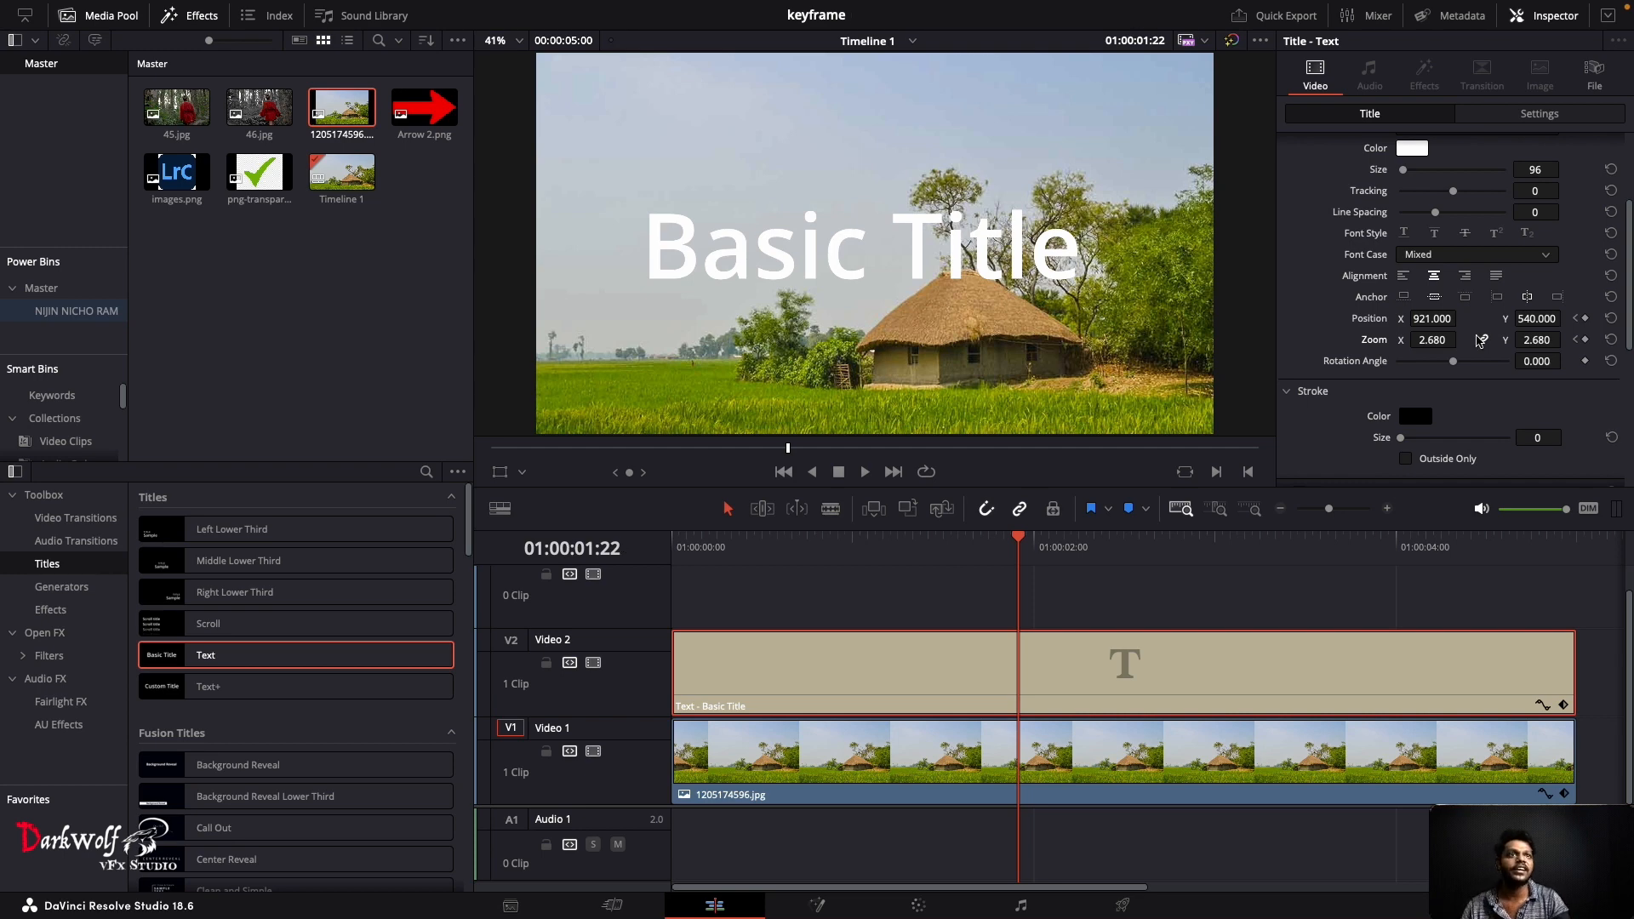
Step: Reset all of the title's Rich Text parameters, clearing their position and zoom keyframes
scroll(1579, 255, "down", 4)
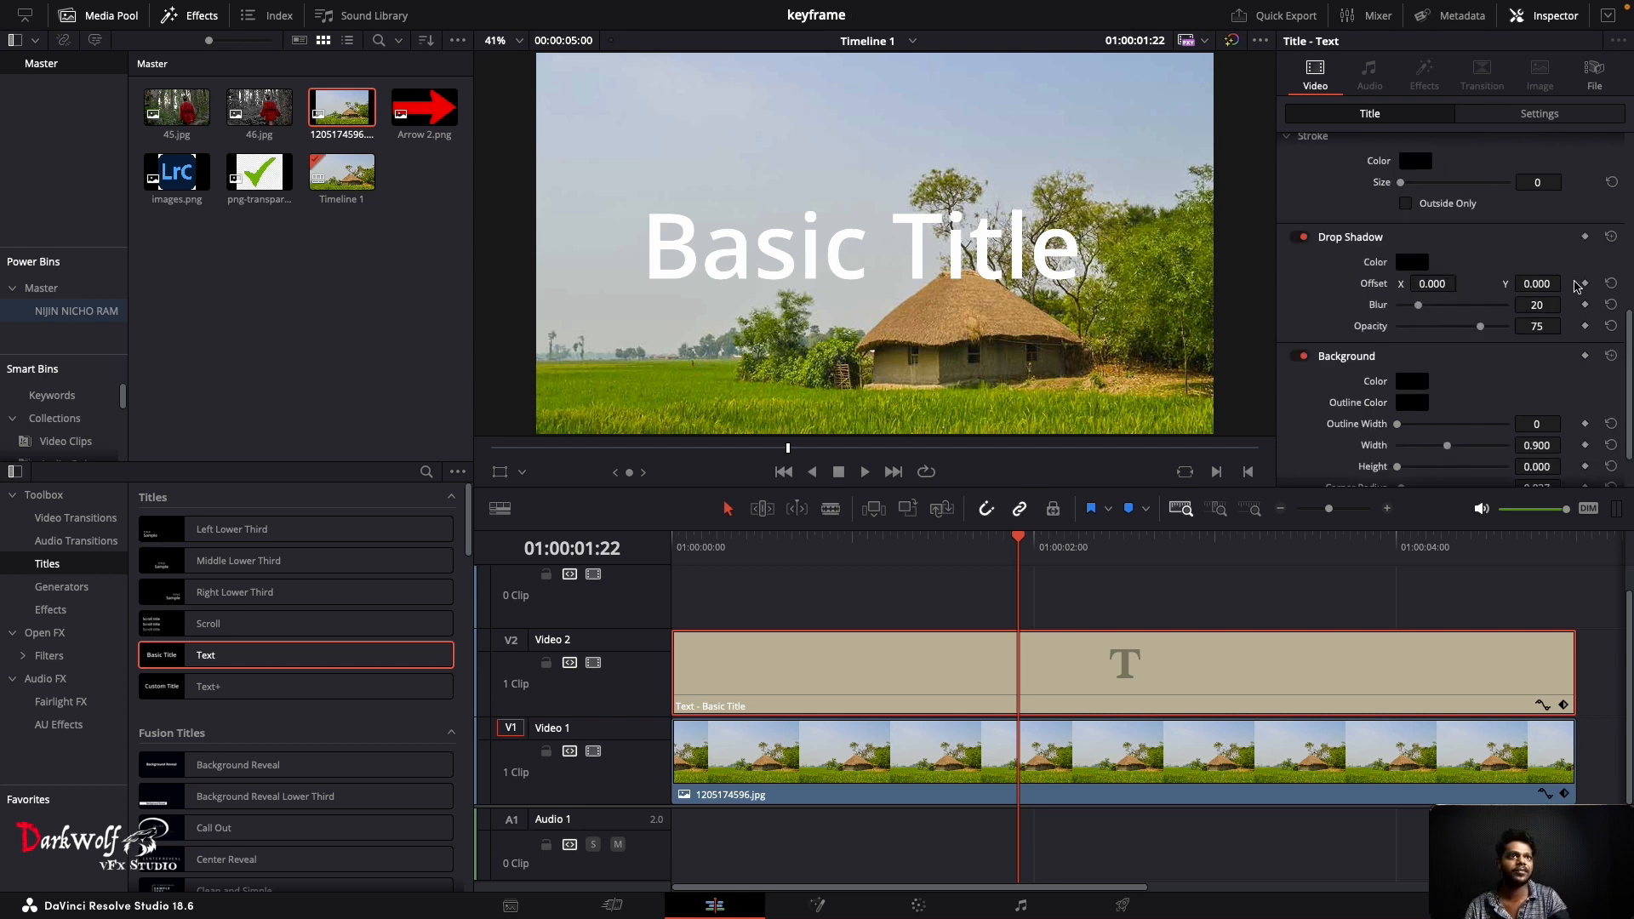
scroll(1566, 387, "up", 6)
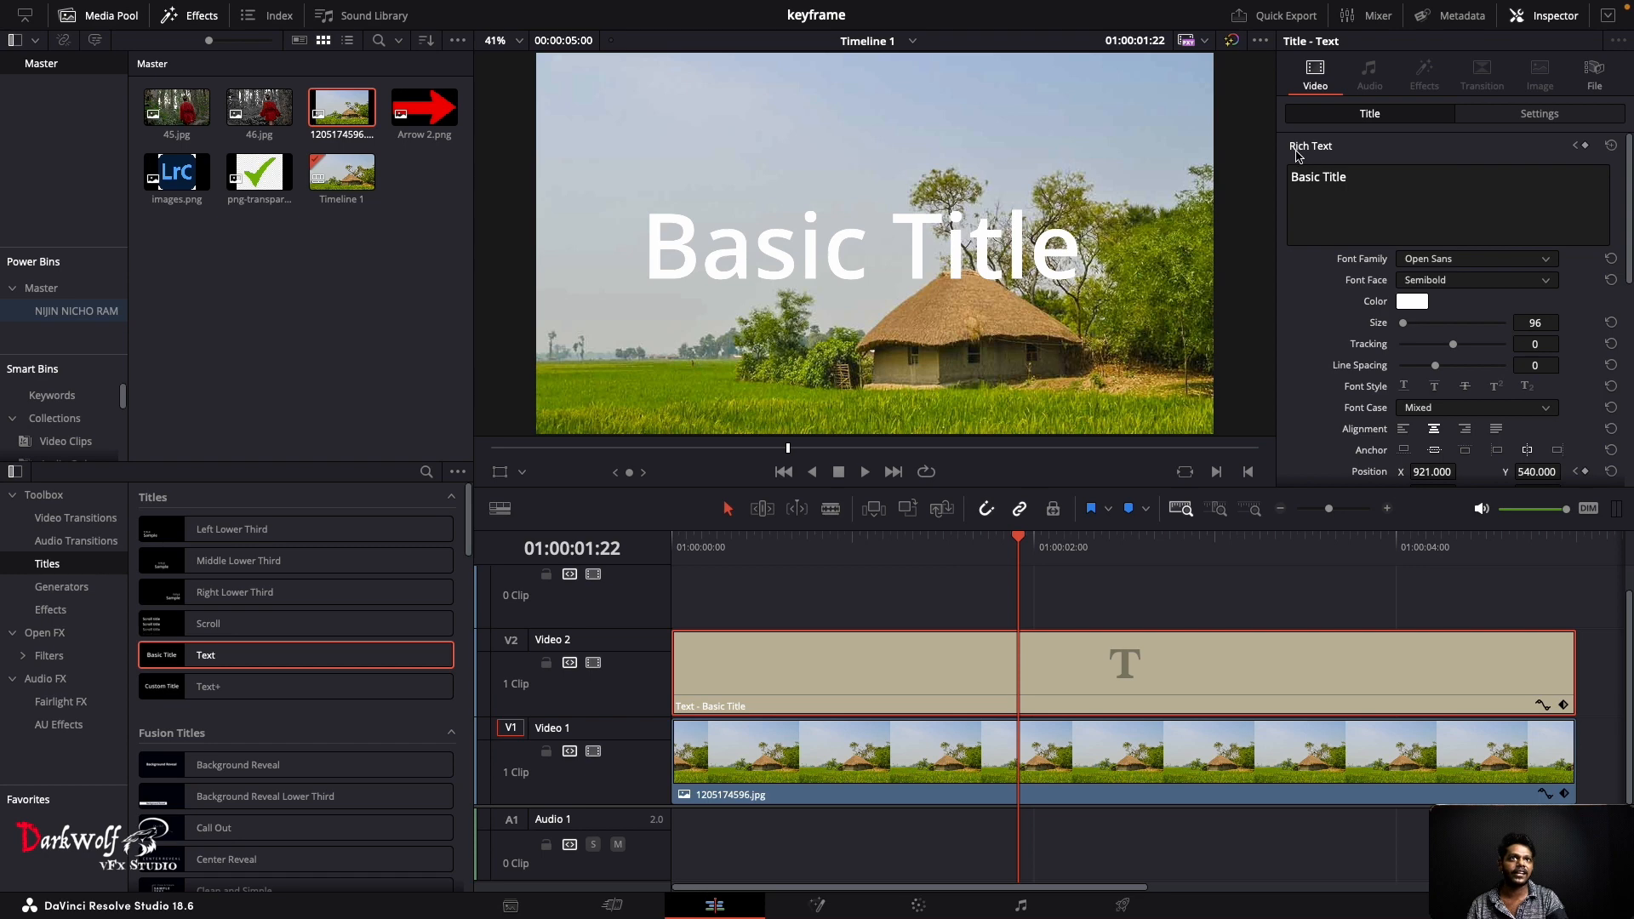
left_click(1612, 146)
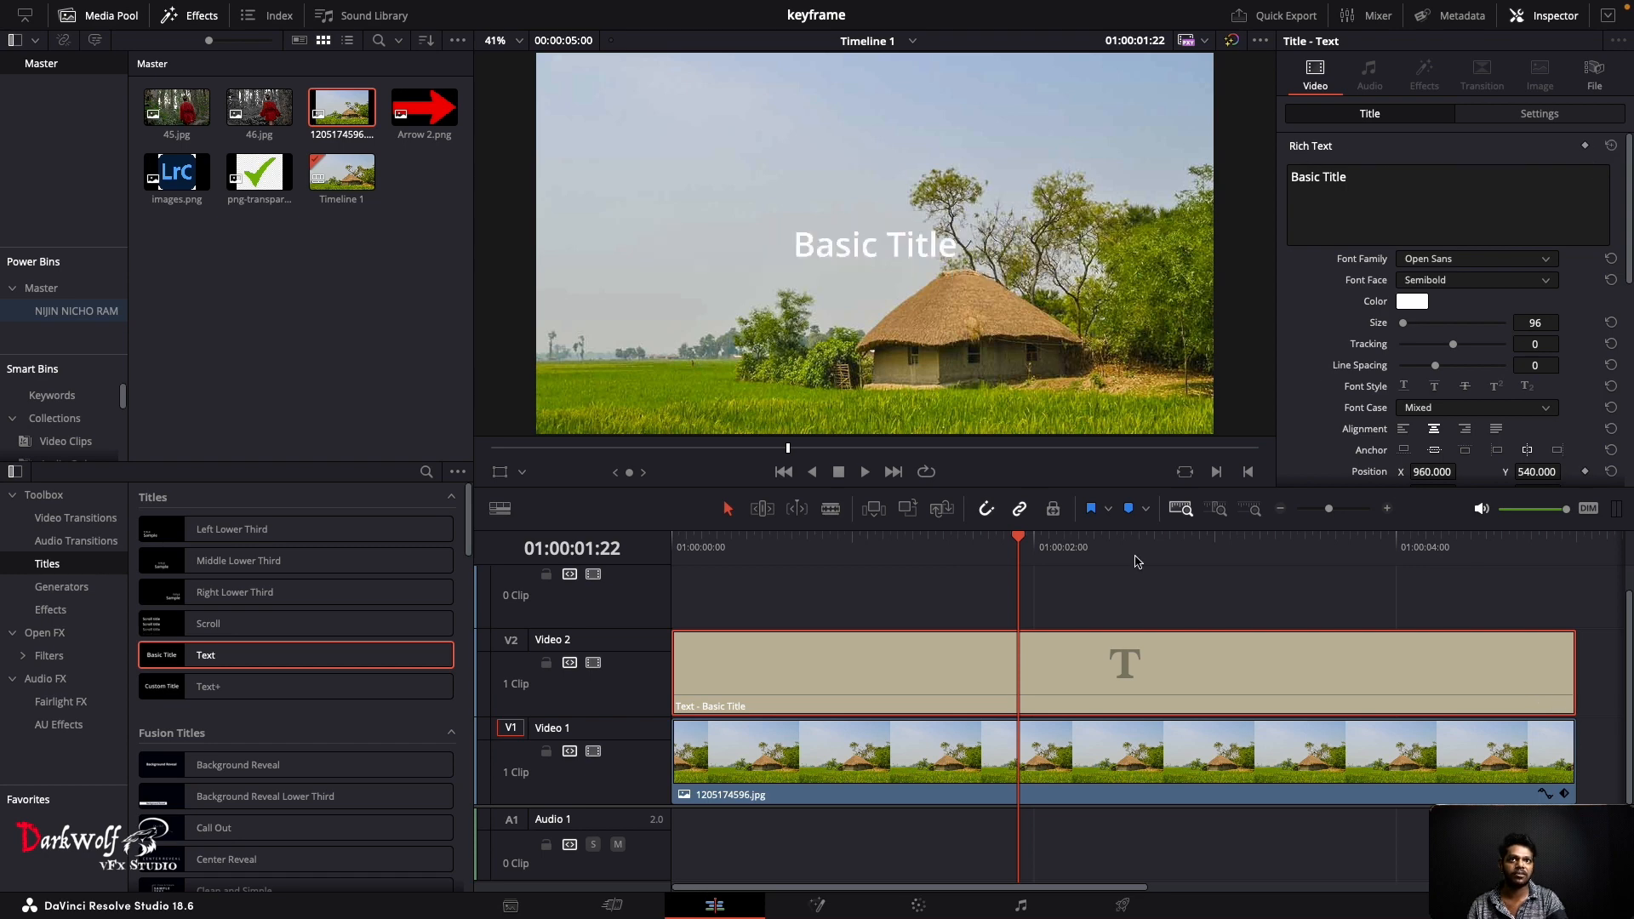
Step: Show the title's Transform overlay in the viewer and keyframe all its Transform settings at 01:00:00:00
left_click_drag(1018, 538, 556, 570)
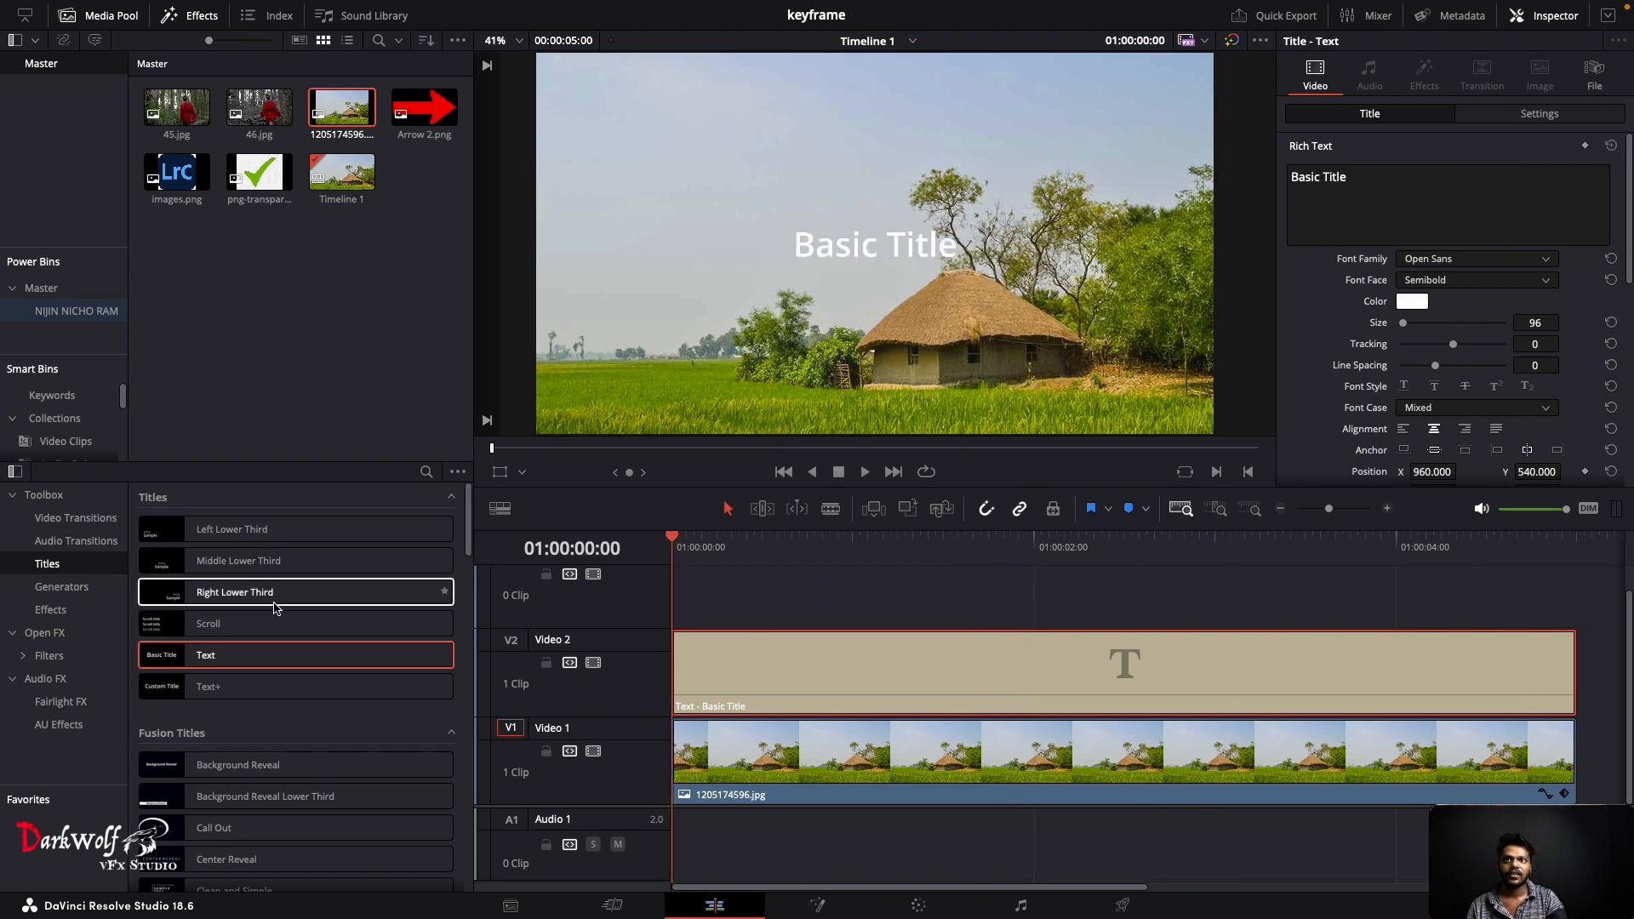
left_click(1522, 111)
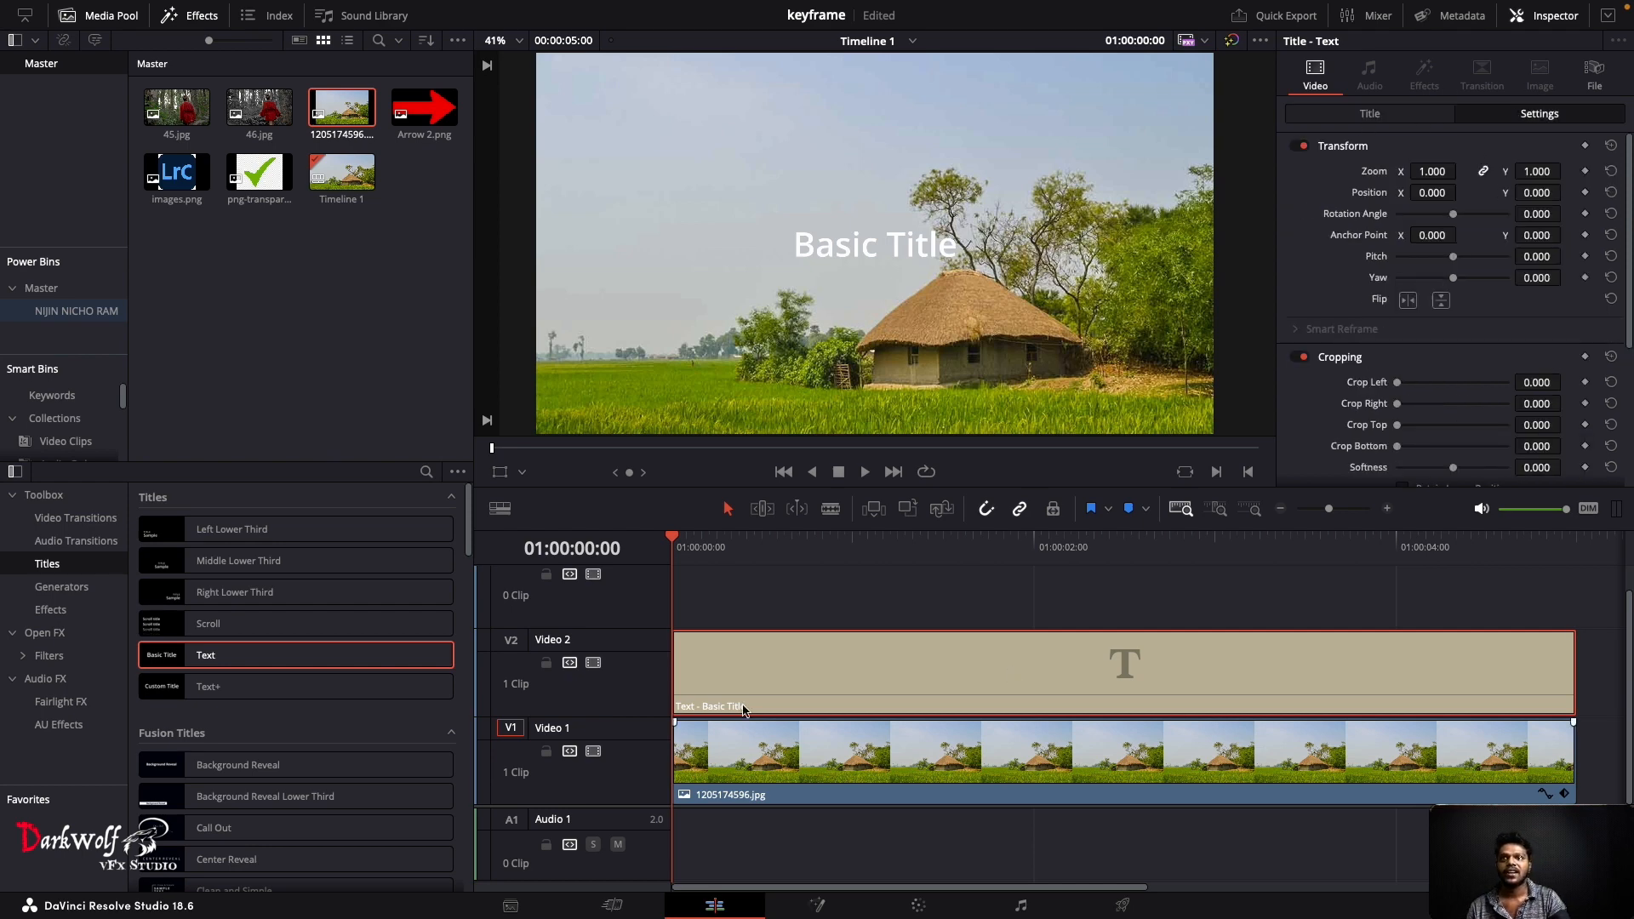
left_click(502, 473)
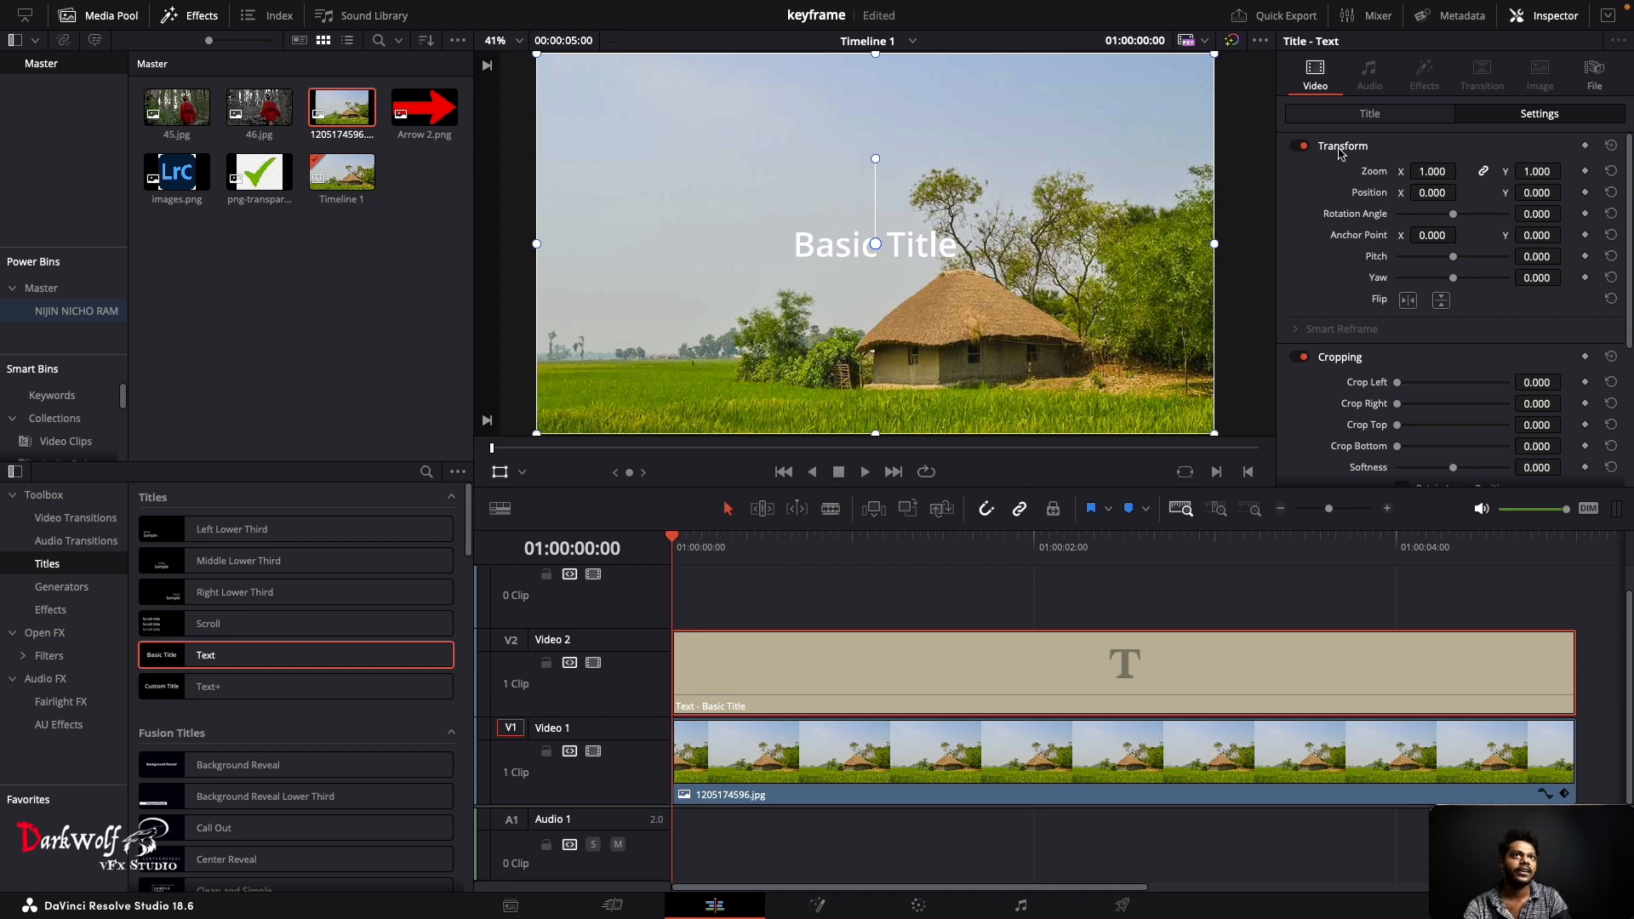
left_click(1585, 147)
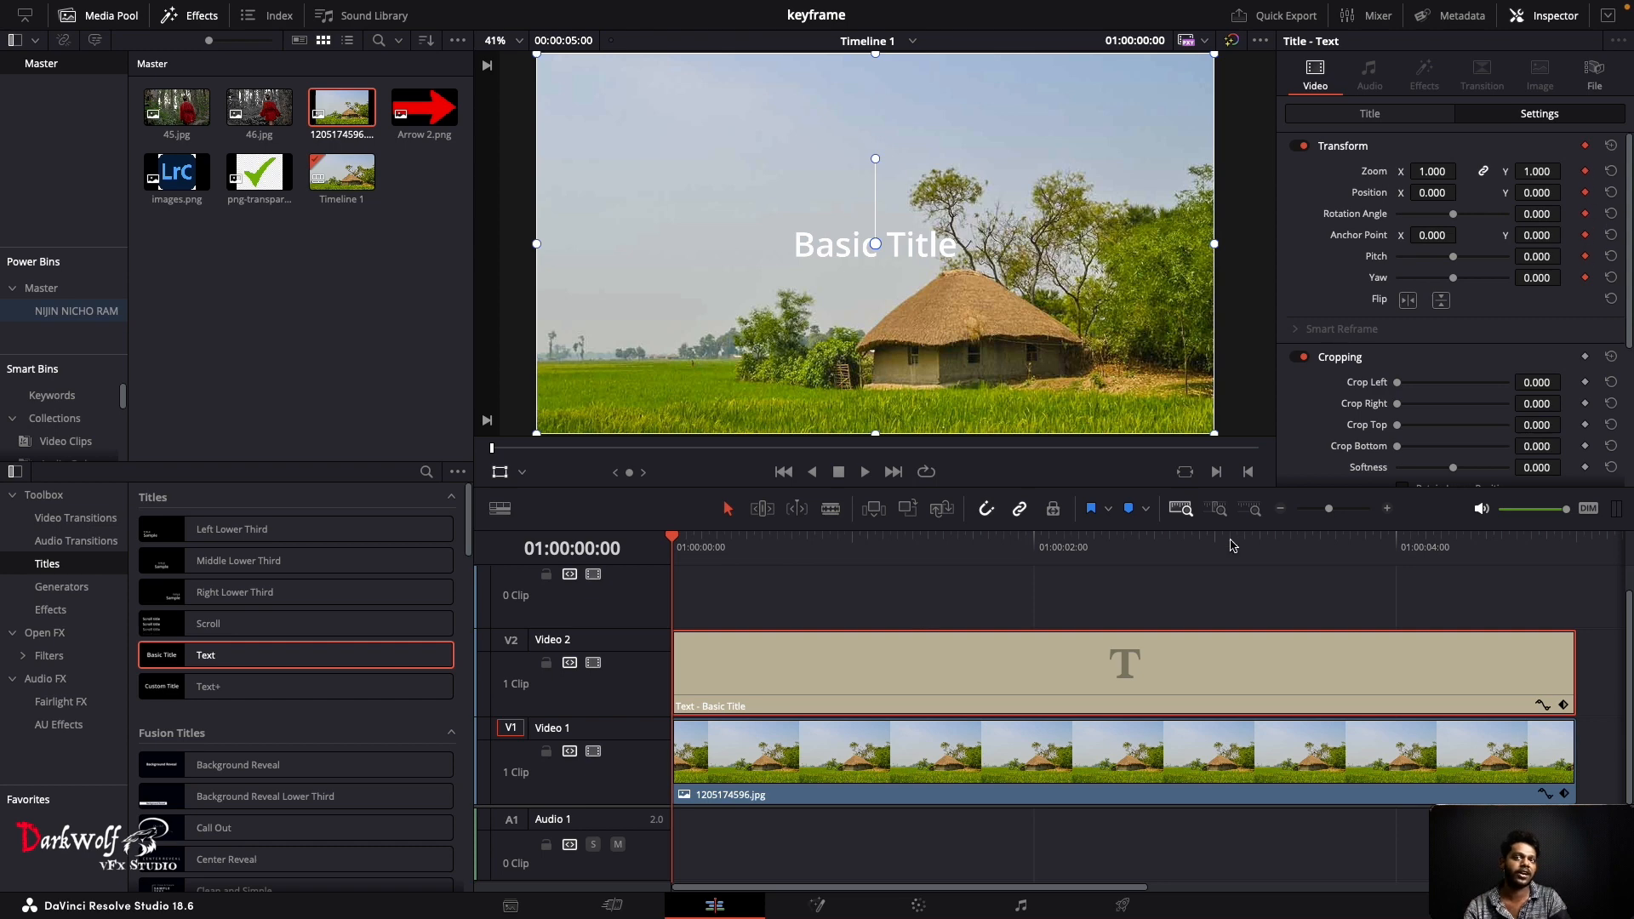
Step: At 01:00:01:00, try changing the title's Transform values and adding a keyframe for all of them, undoing each attempt
left_click_drag(671, 540, 849, 566)
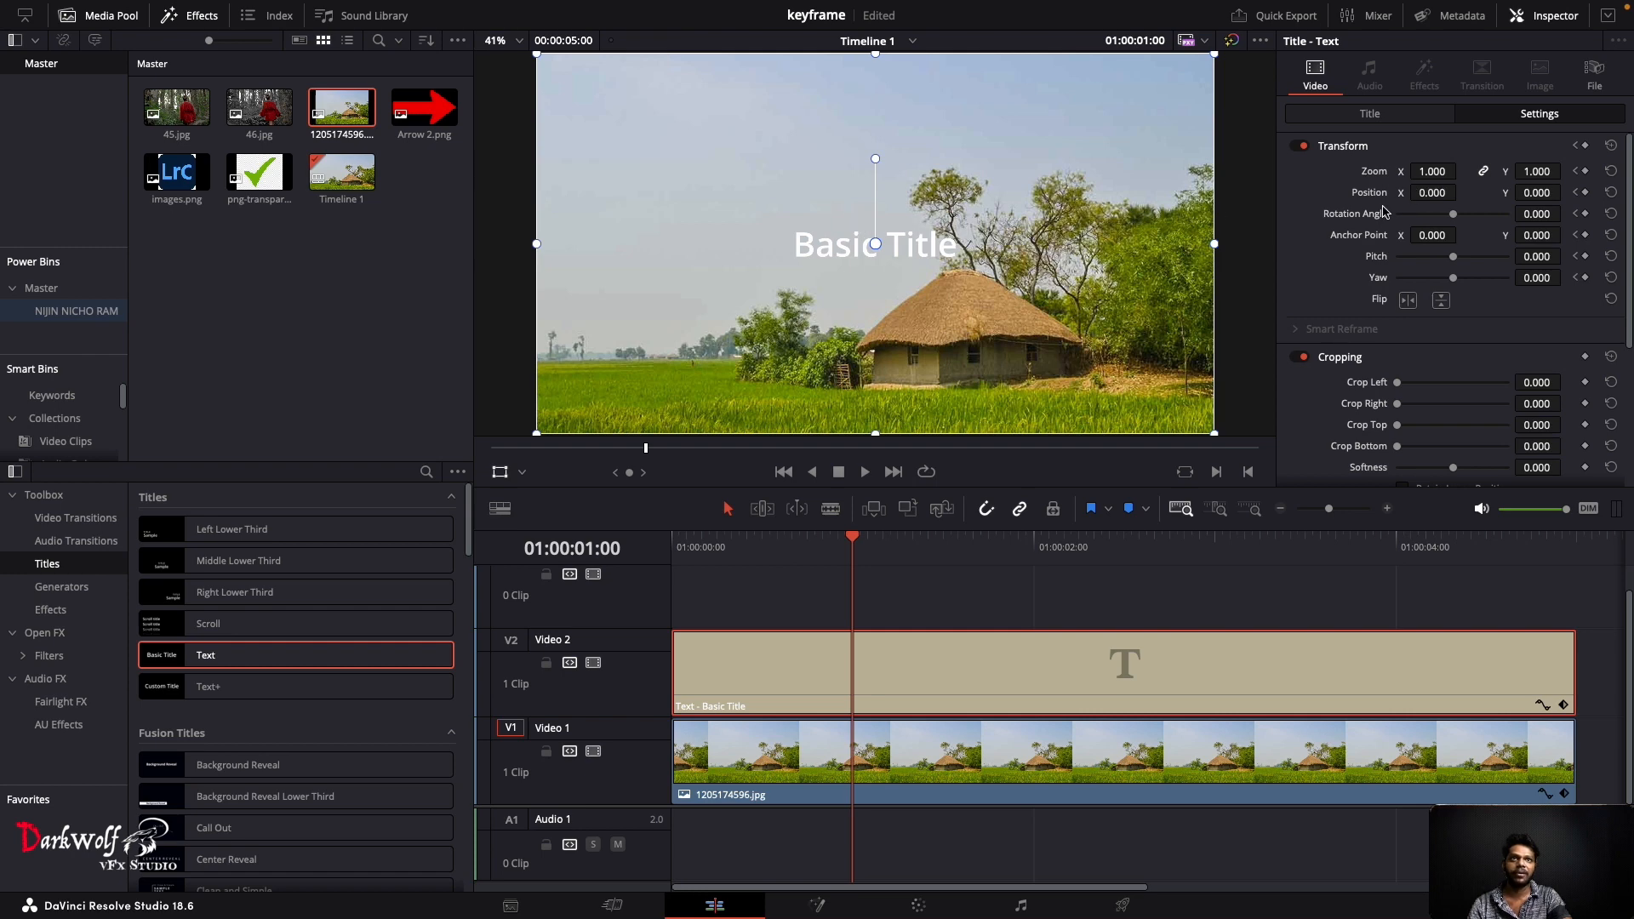
left_click_drag(1436, 168, 1434, 194)
key("super+z")
key("super+z")
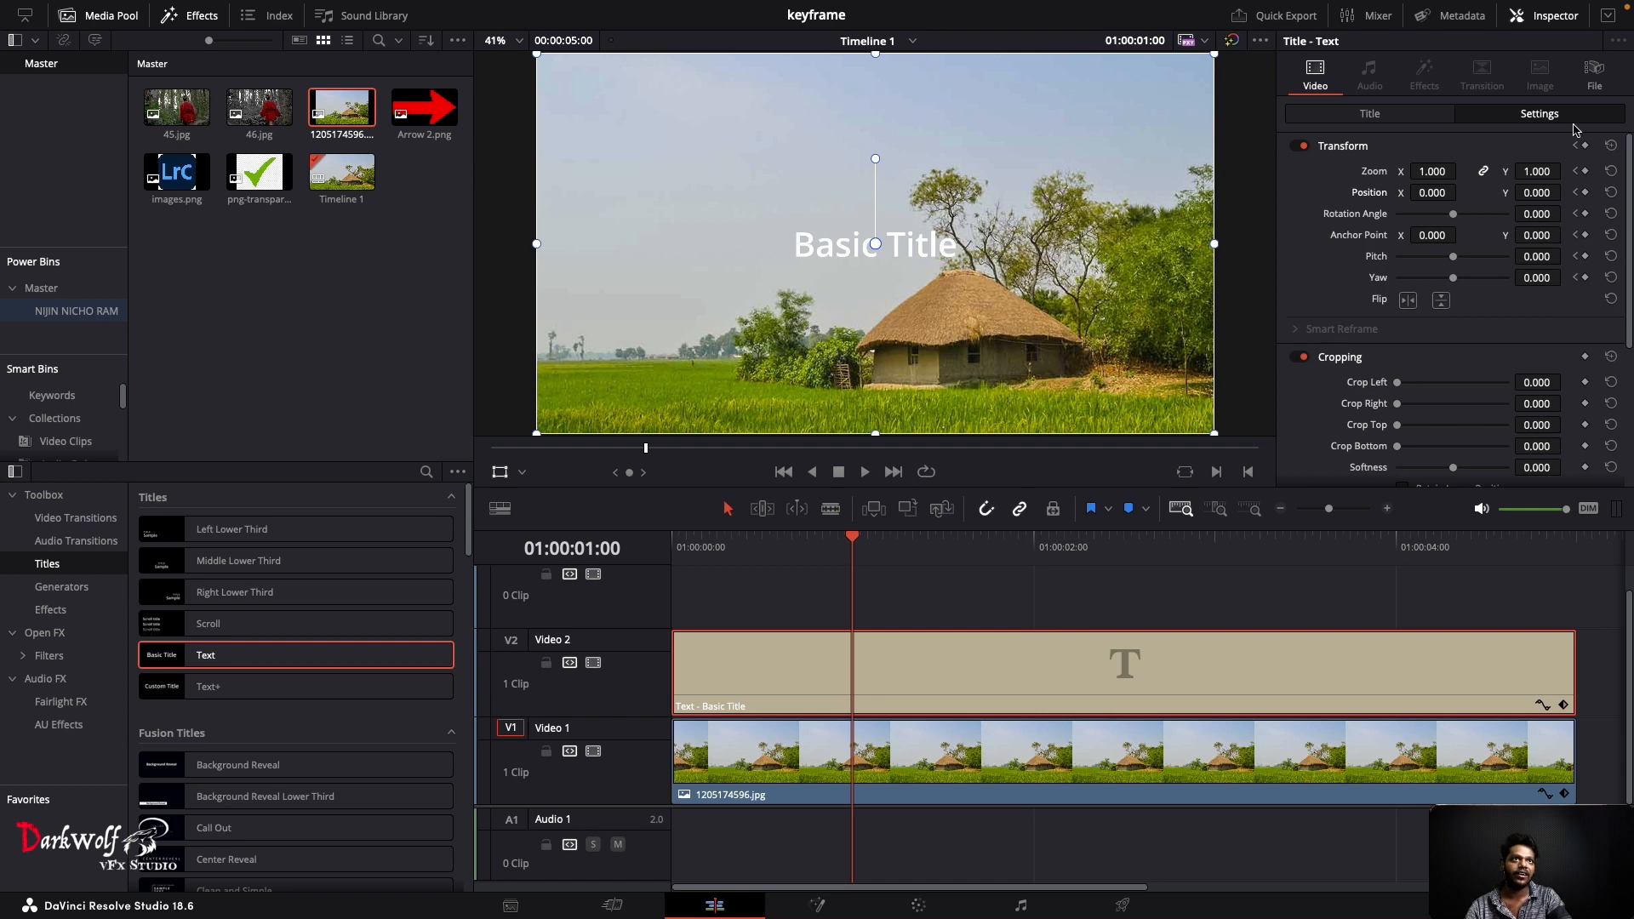
left_click(1584, 147)
left_click(848, 541)
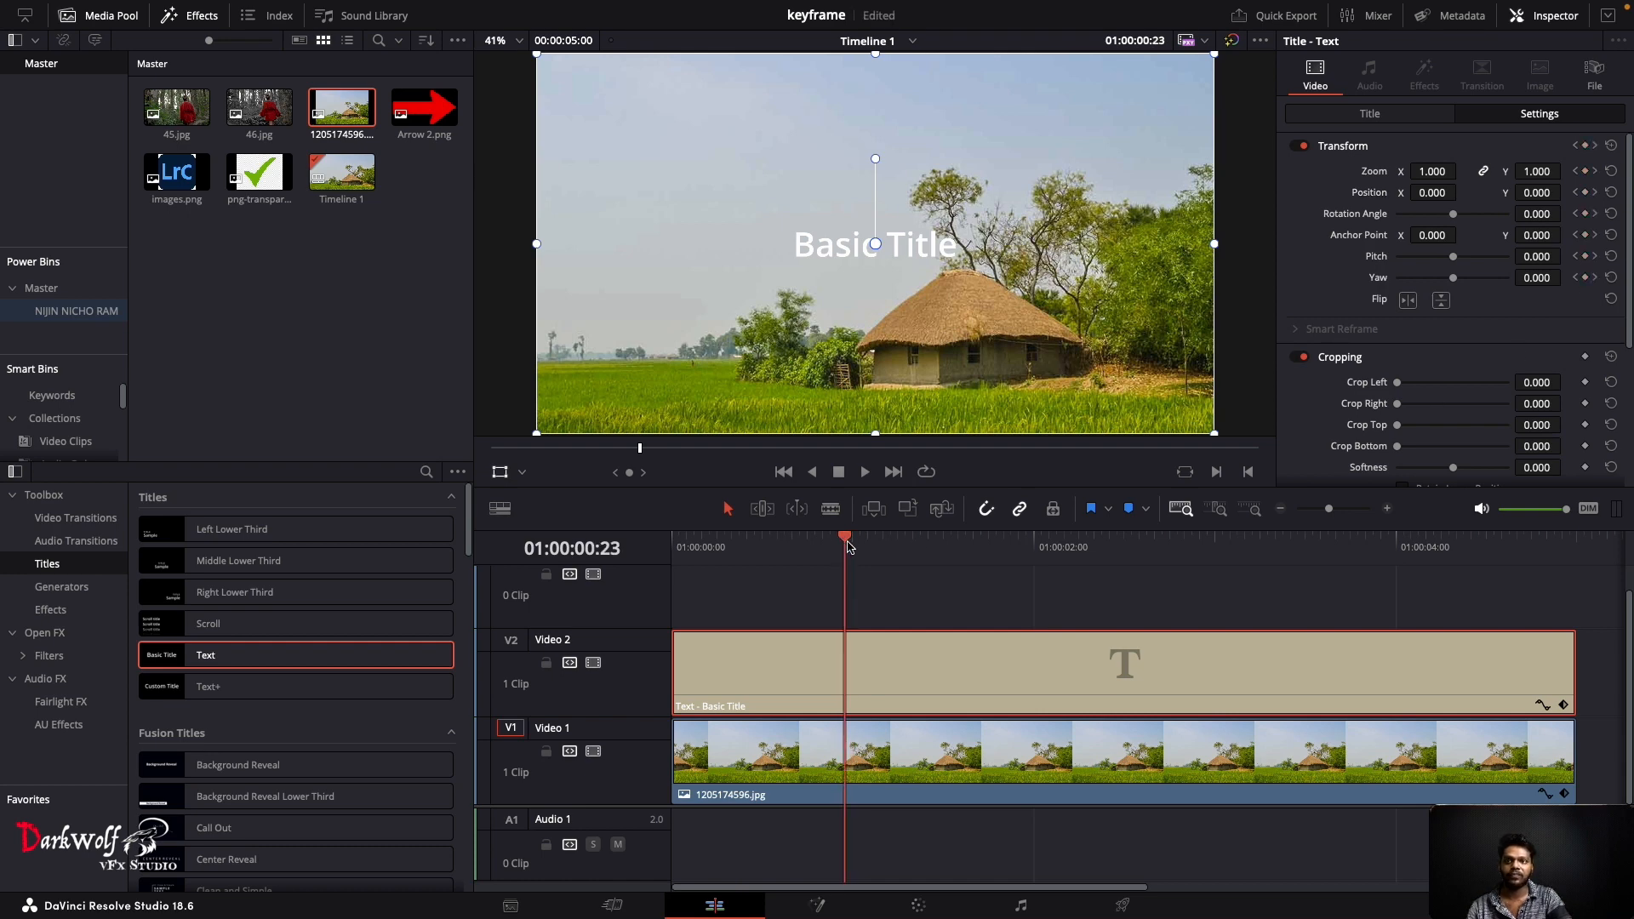
key("super+z")
Step: At 01:00:01:00, move the title to the image's upper-left corner in the viewer, Position about X -714, Y 400
mouse_move(853, 538)
left_mouse_down()
mouse_move(677, 557)
mouse_move(811, 565)
mouse_move(853, 536)
left_mouse_up()
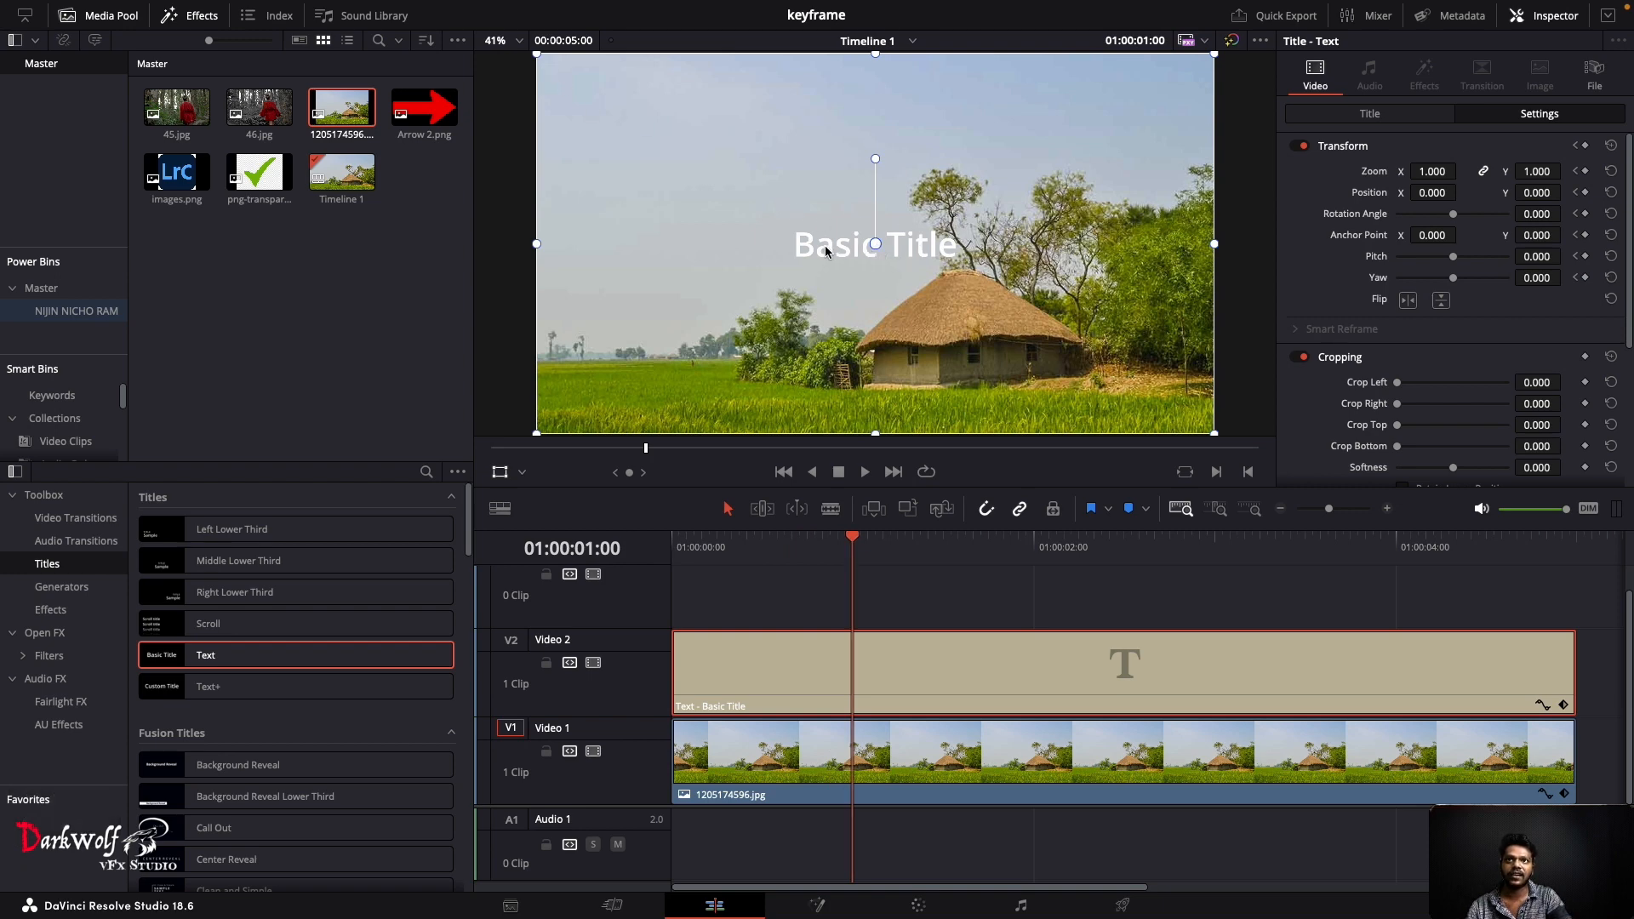
left_click_drag(829, 249, 576, 113)
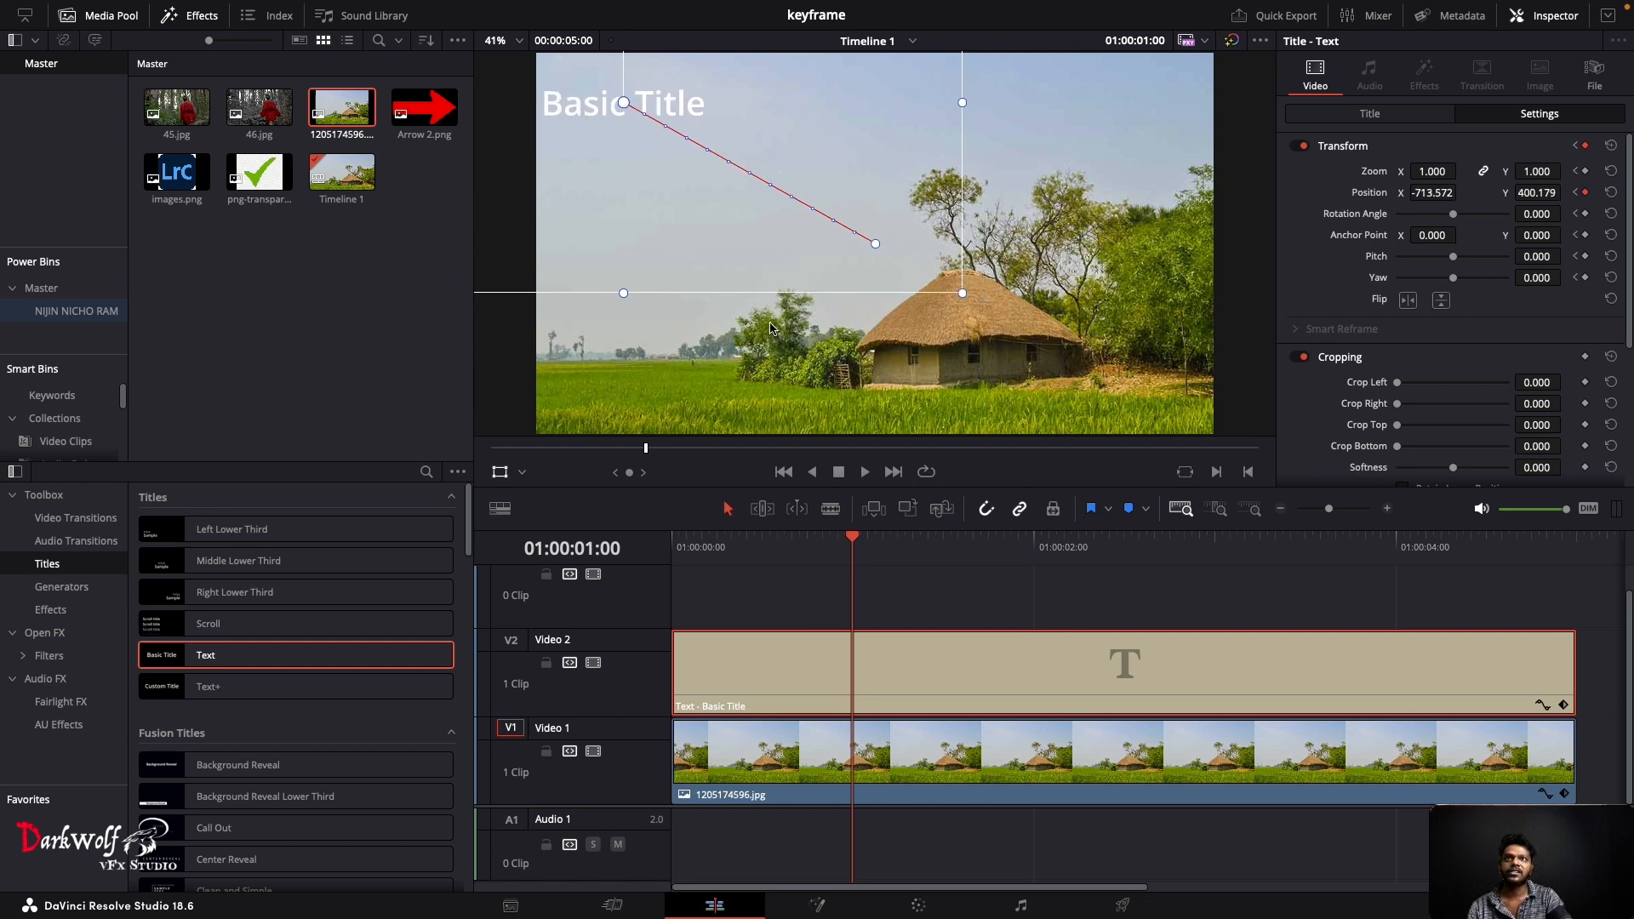
Step: Play the title's diagonal movement from the start of the timeline
left_click(672, 545)
key("space")
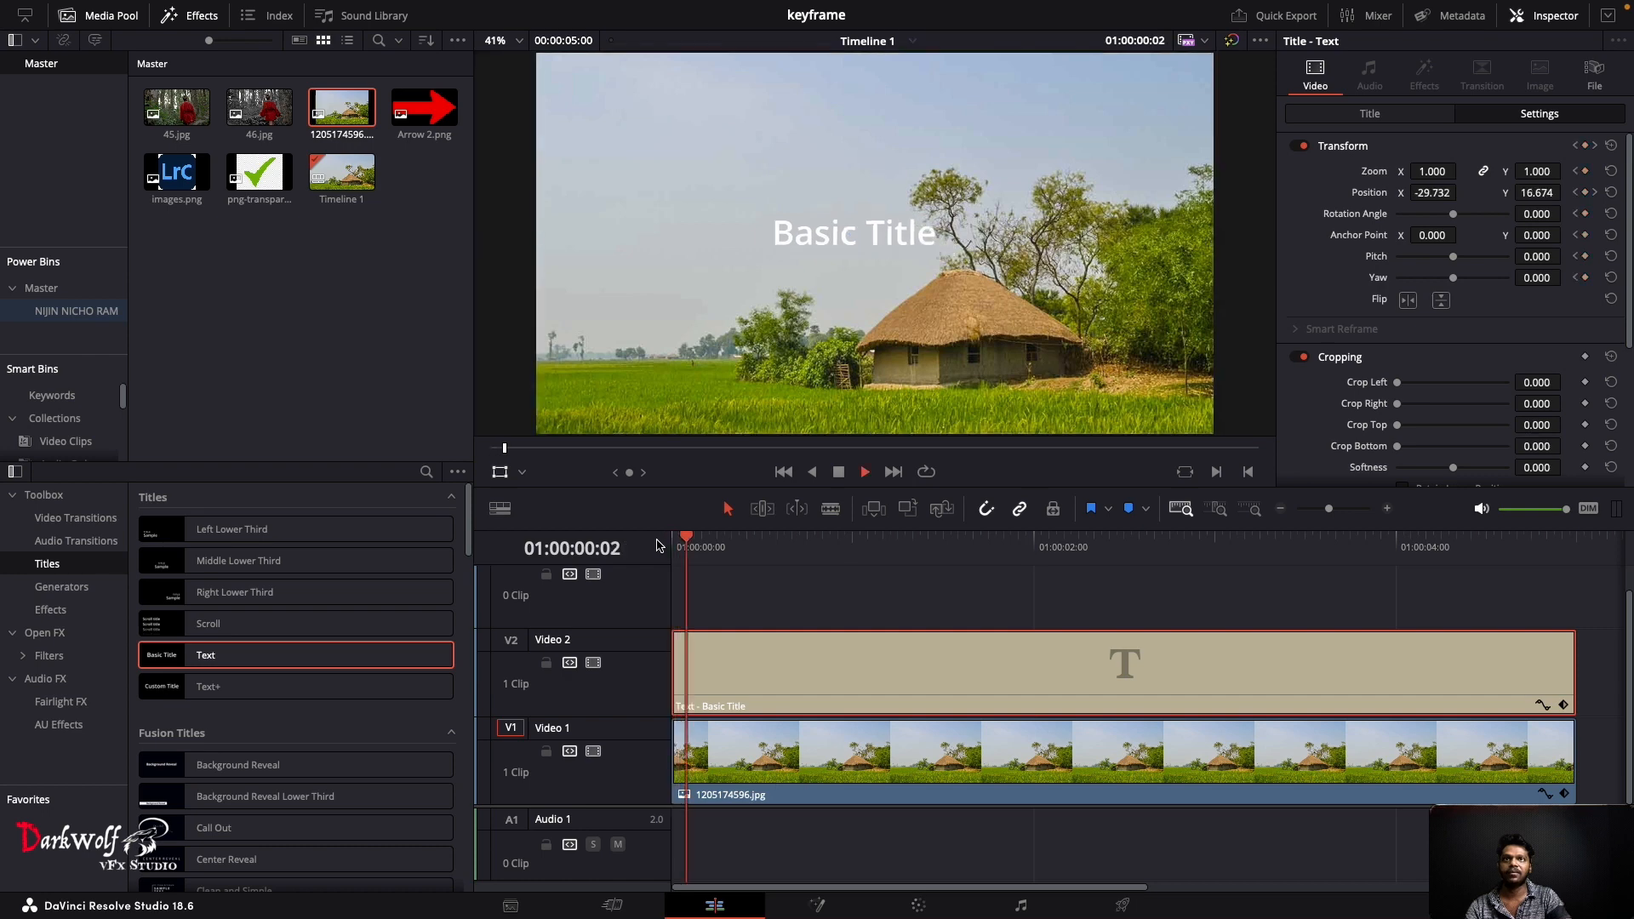
key("space")
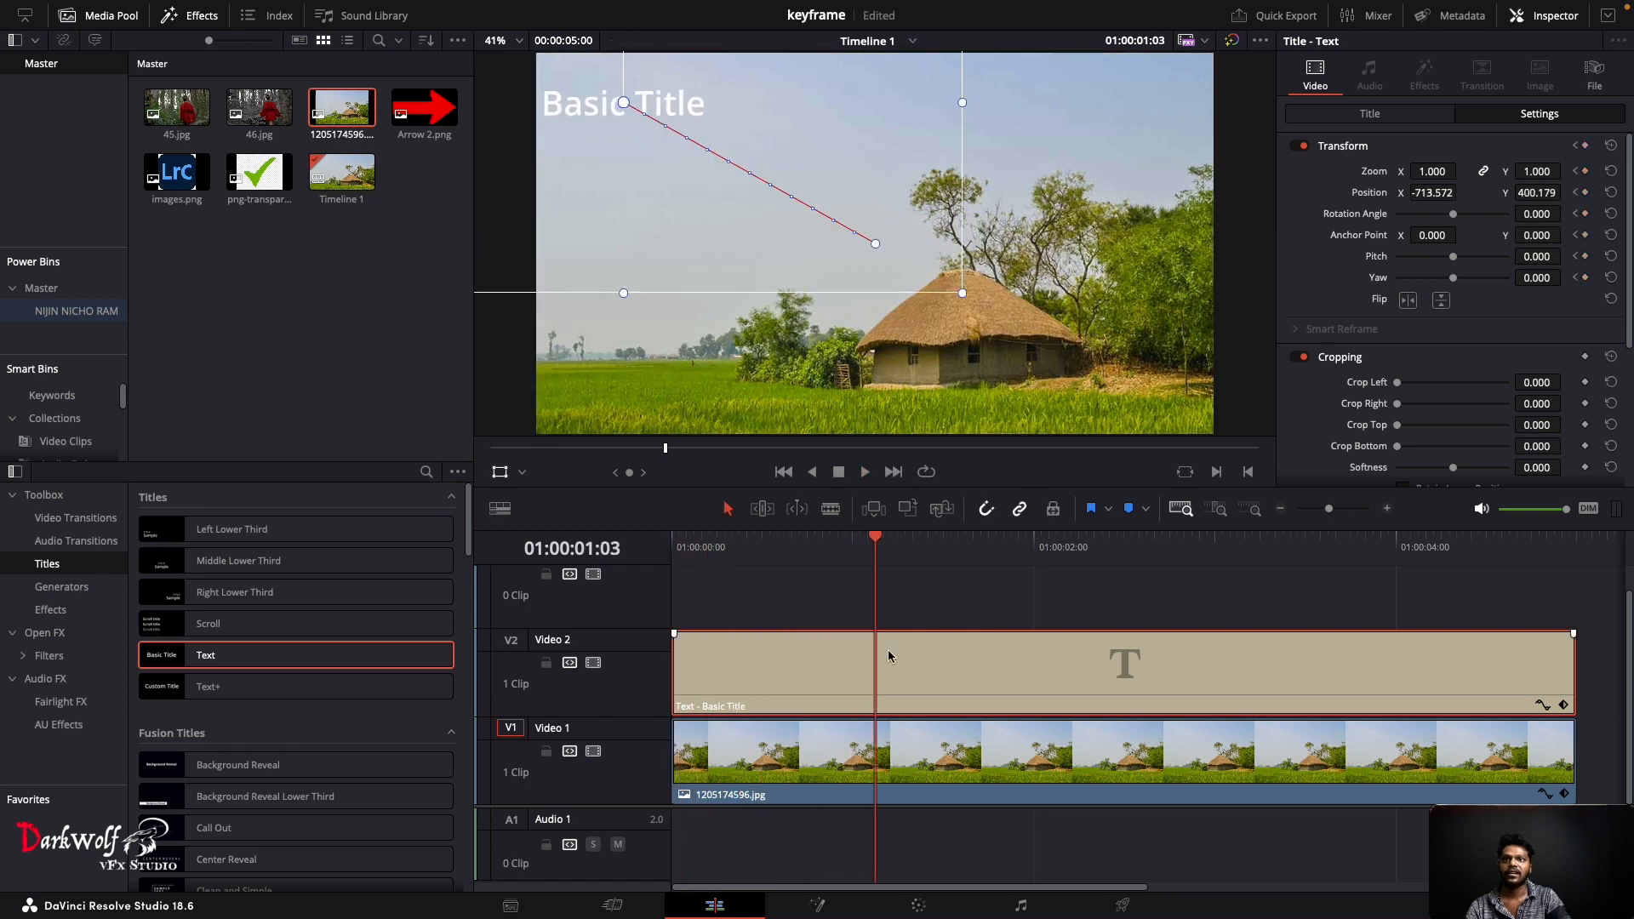
Step: At 01:00:00:09, move the title below its straight path in the viewer, Position about X -338, Y 46
left_click(794, 748)
left_click(752, 667)
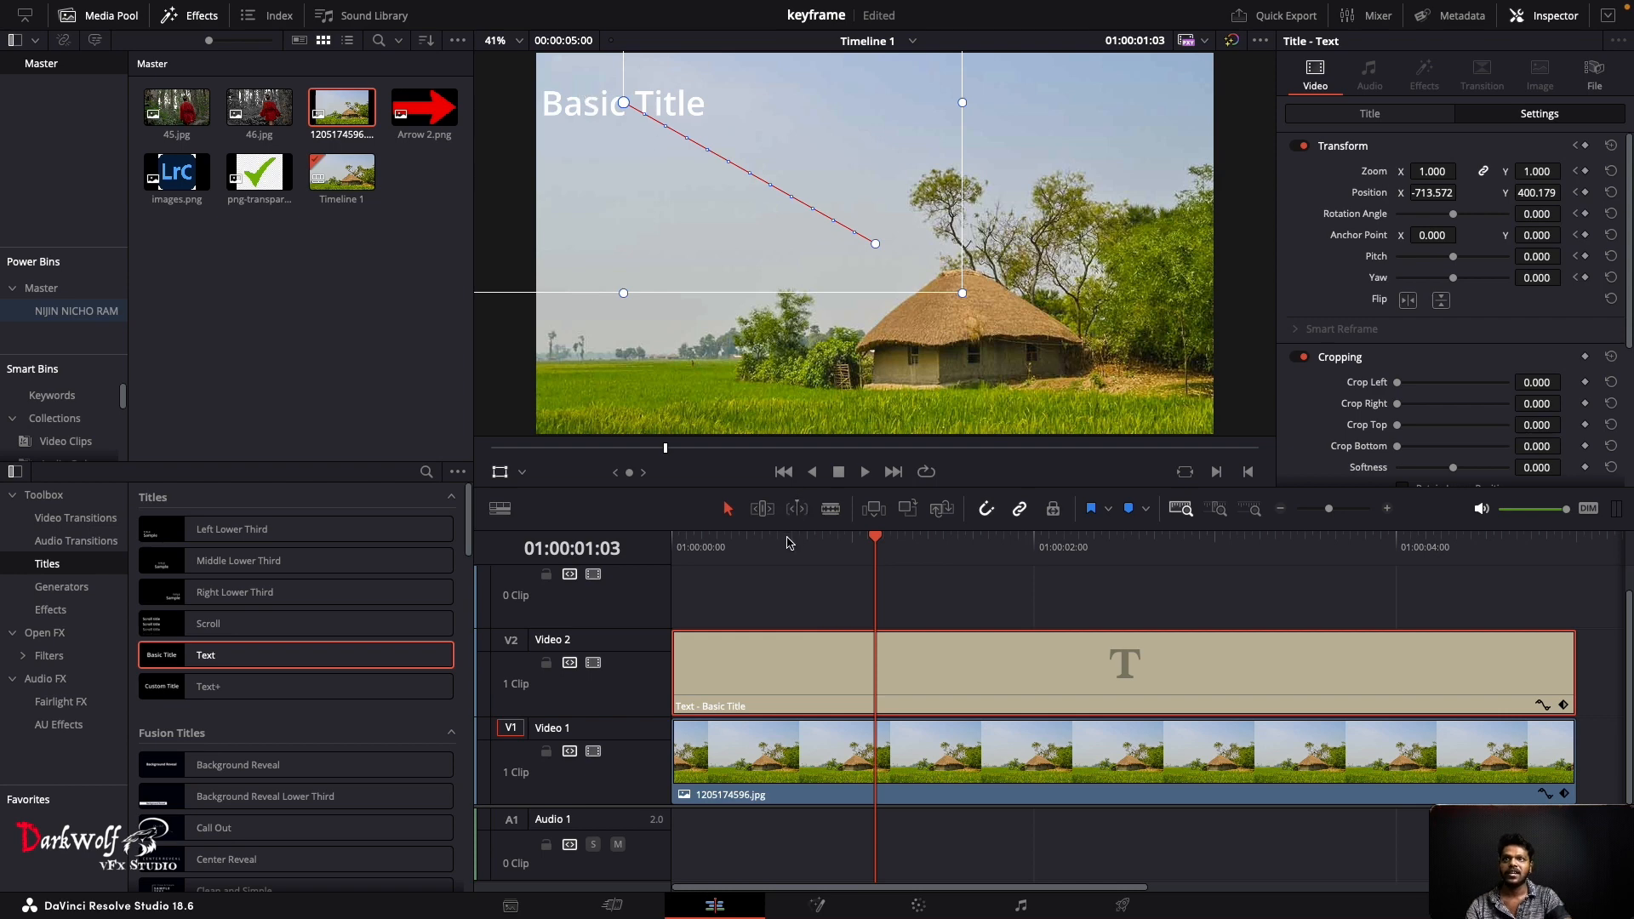
left_click_drag(791, 544, 739, 547)
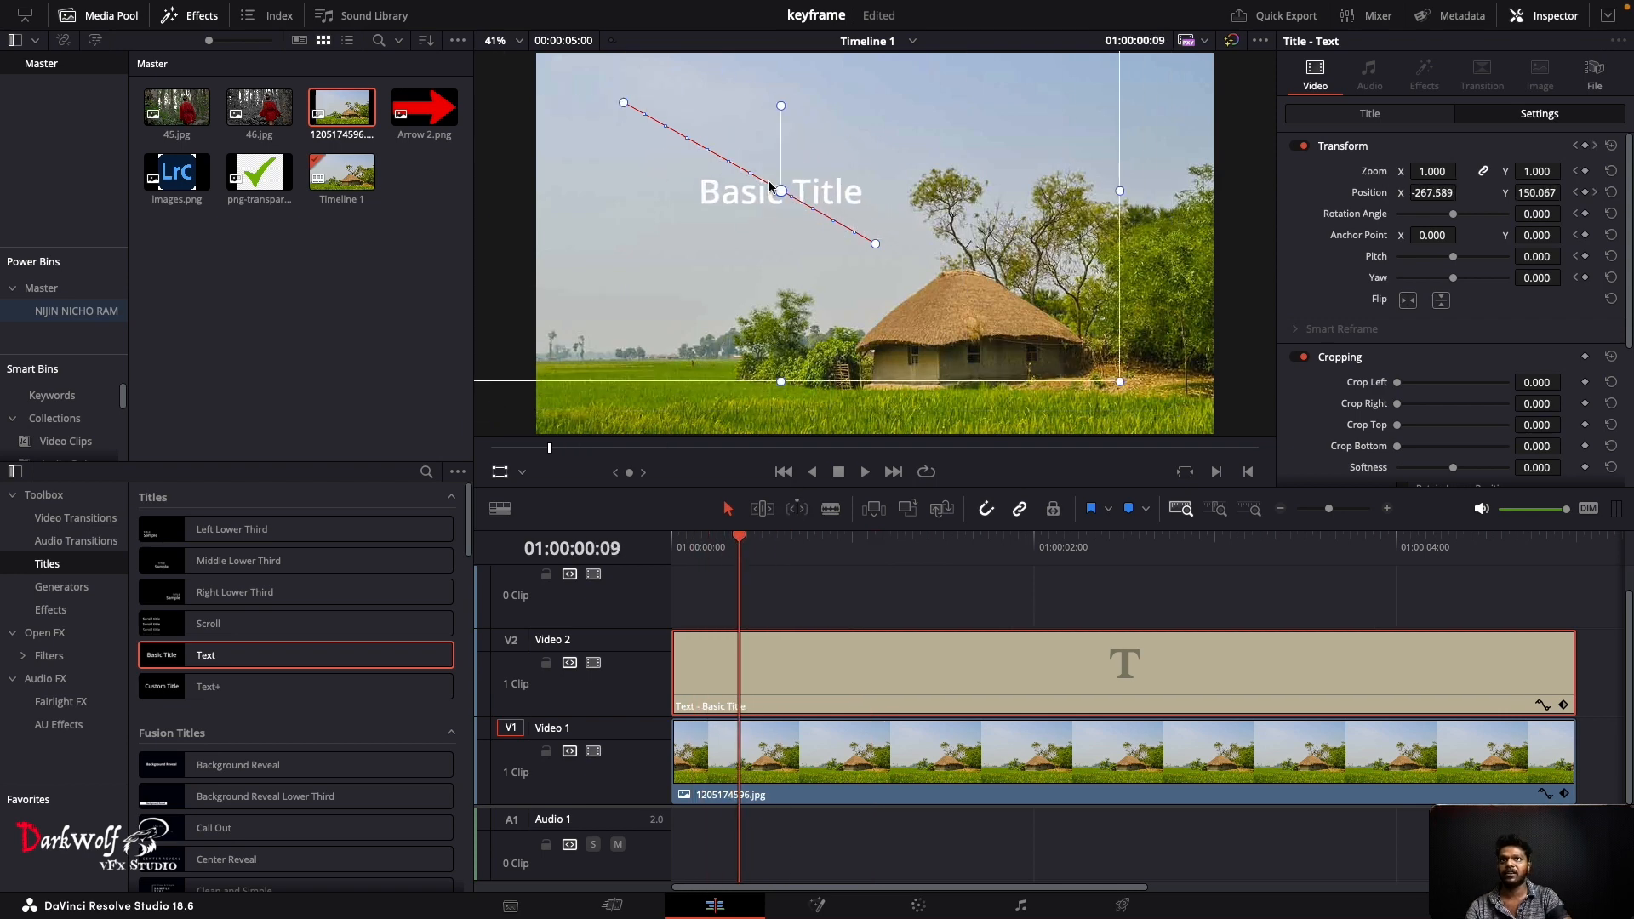
left_click_drag(778, 195, 745, 218)
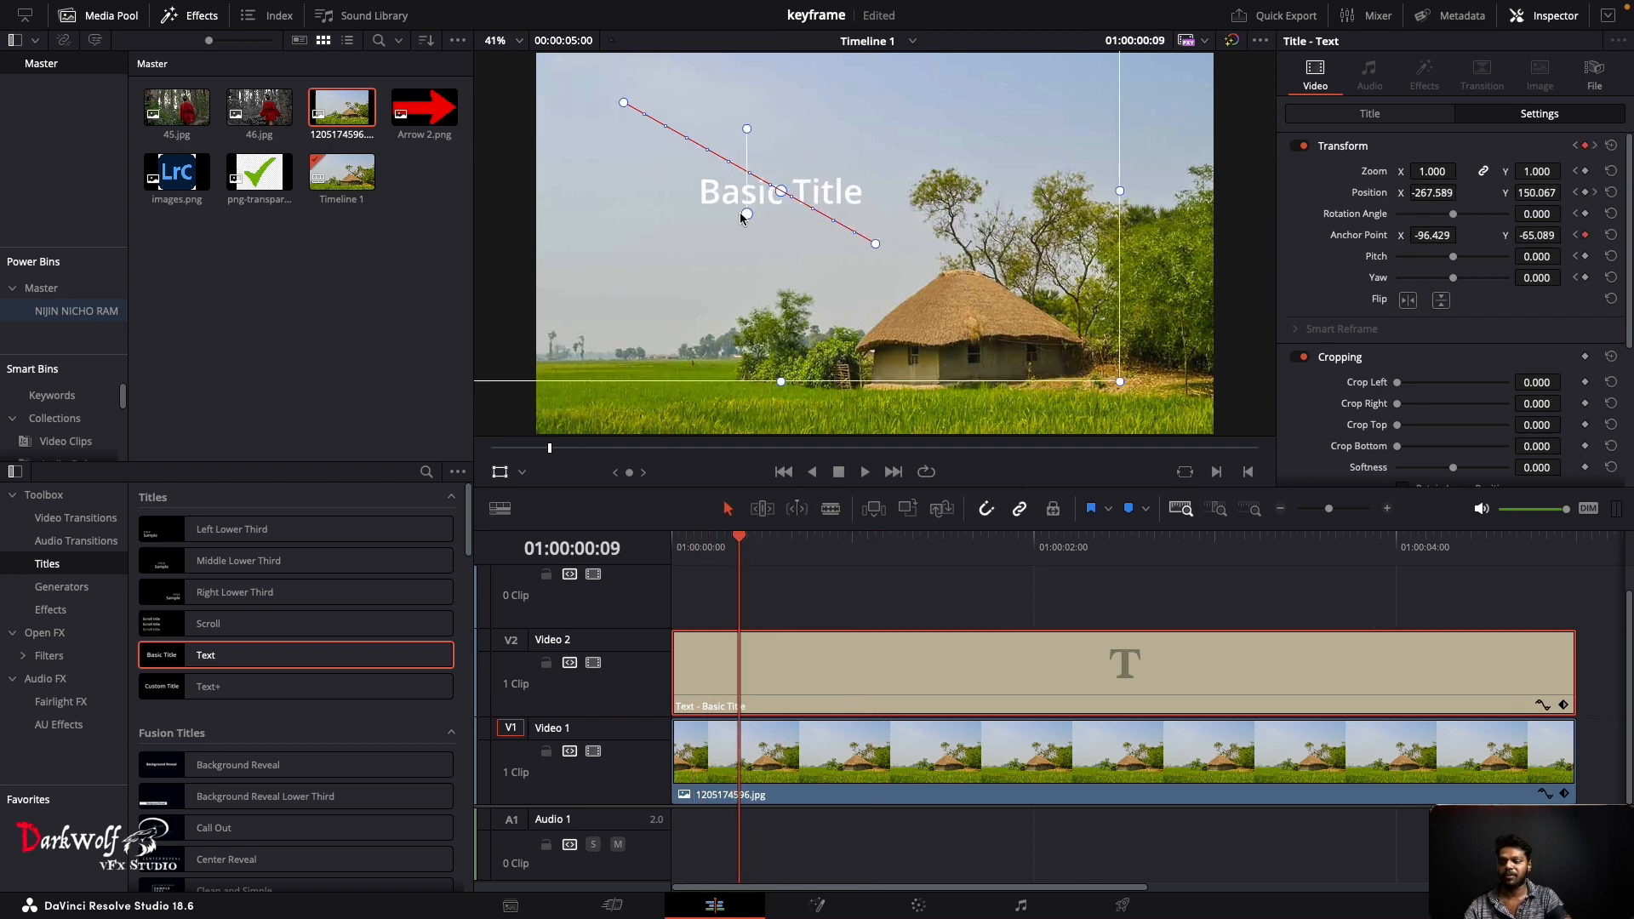
key("super+z")
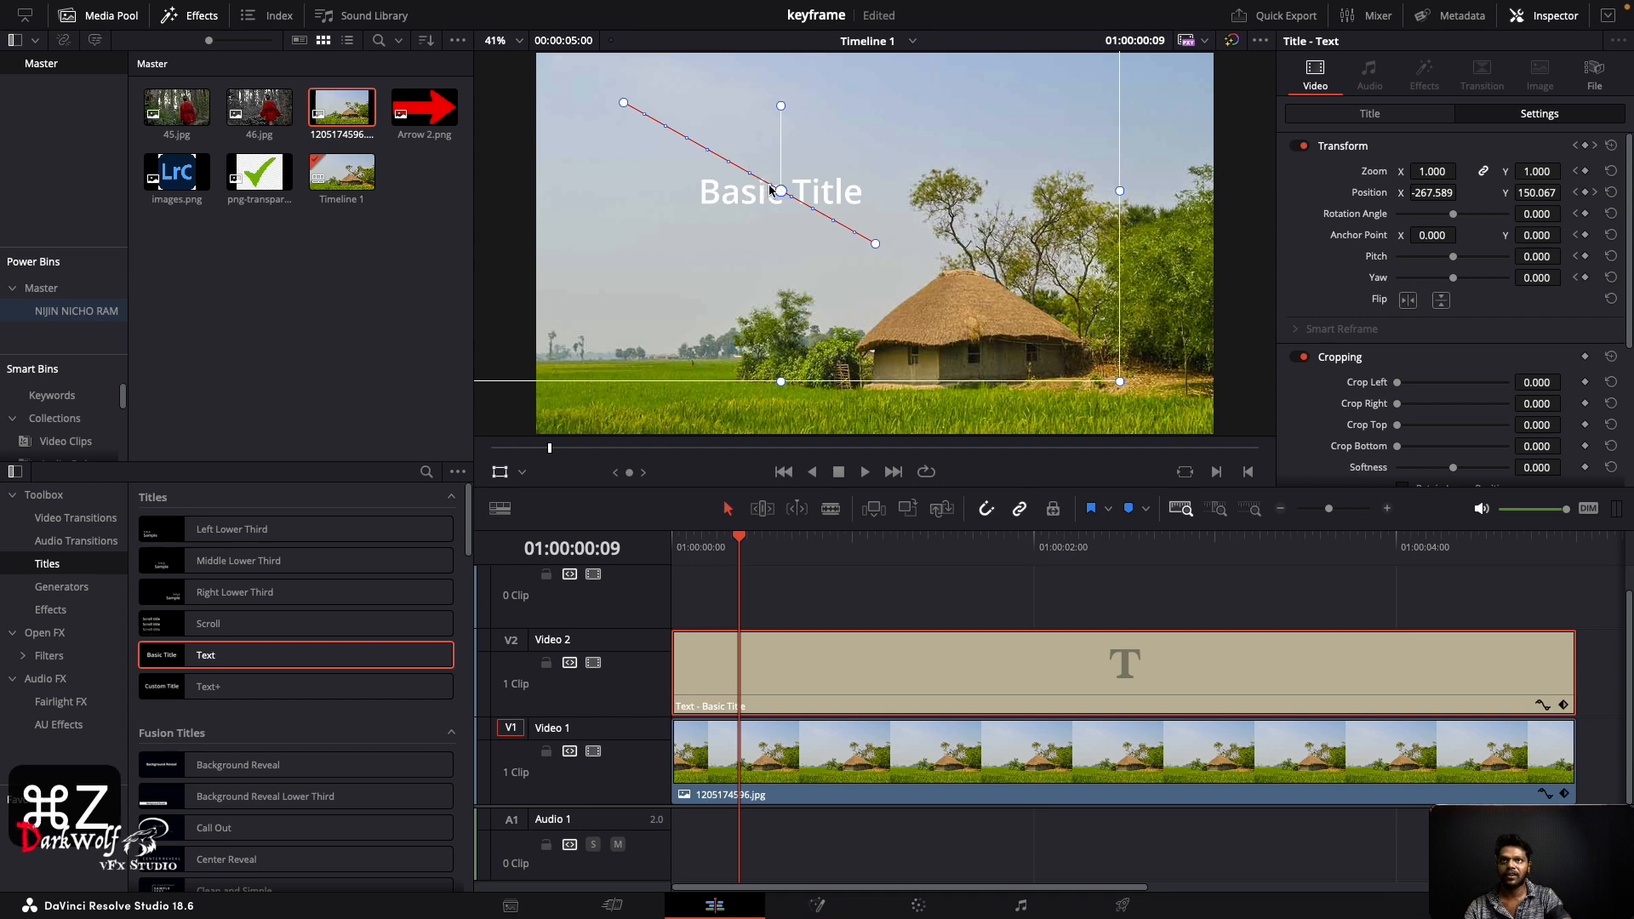
left_click_drag(770, 188, 746, 228)
left_click_drag(746, 227, 745, 225)
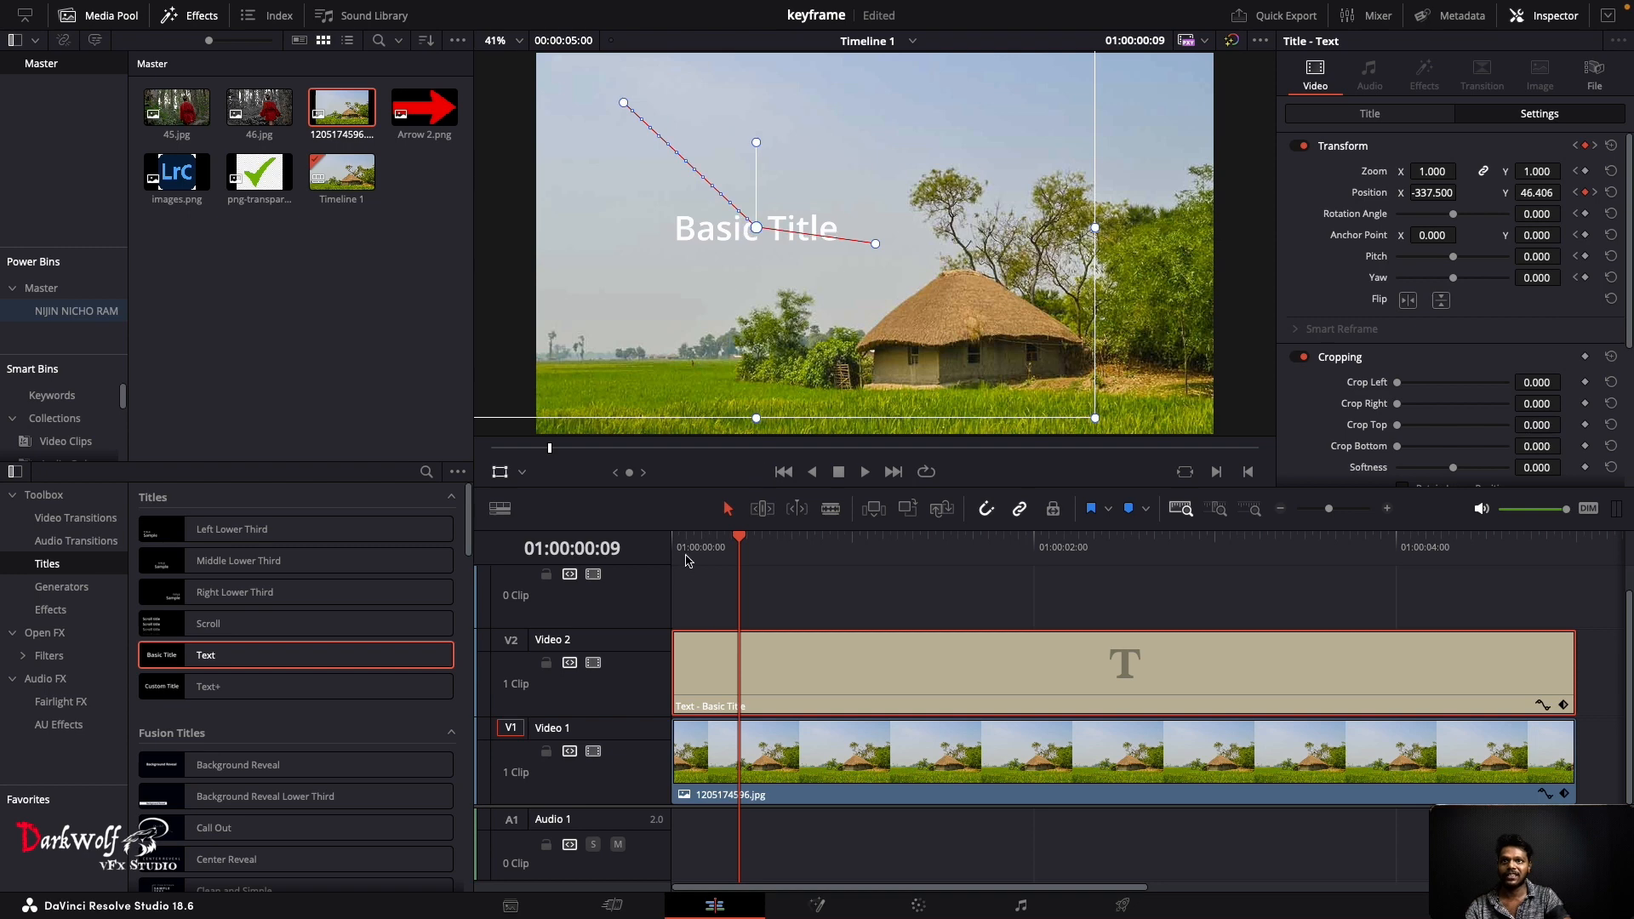
Step: Play the title's movement along the bent path from the start
left_click_drag(737, 547, 663, 547)
key("space")
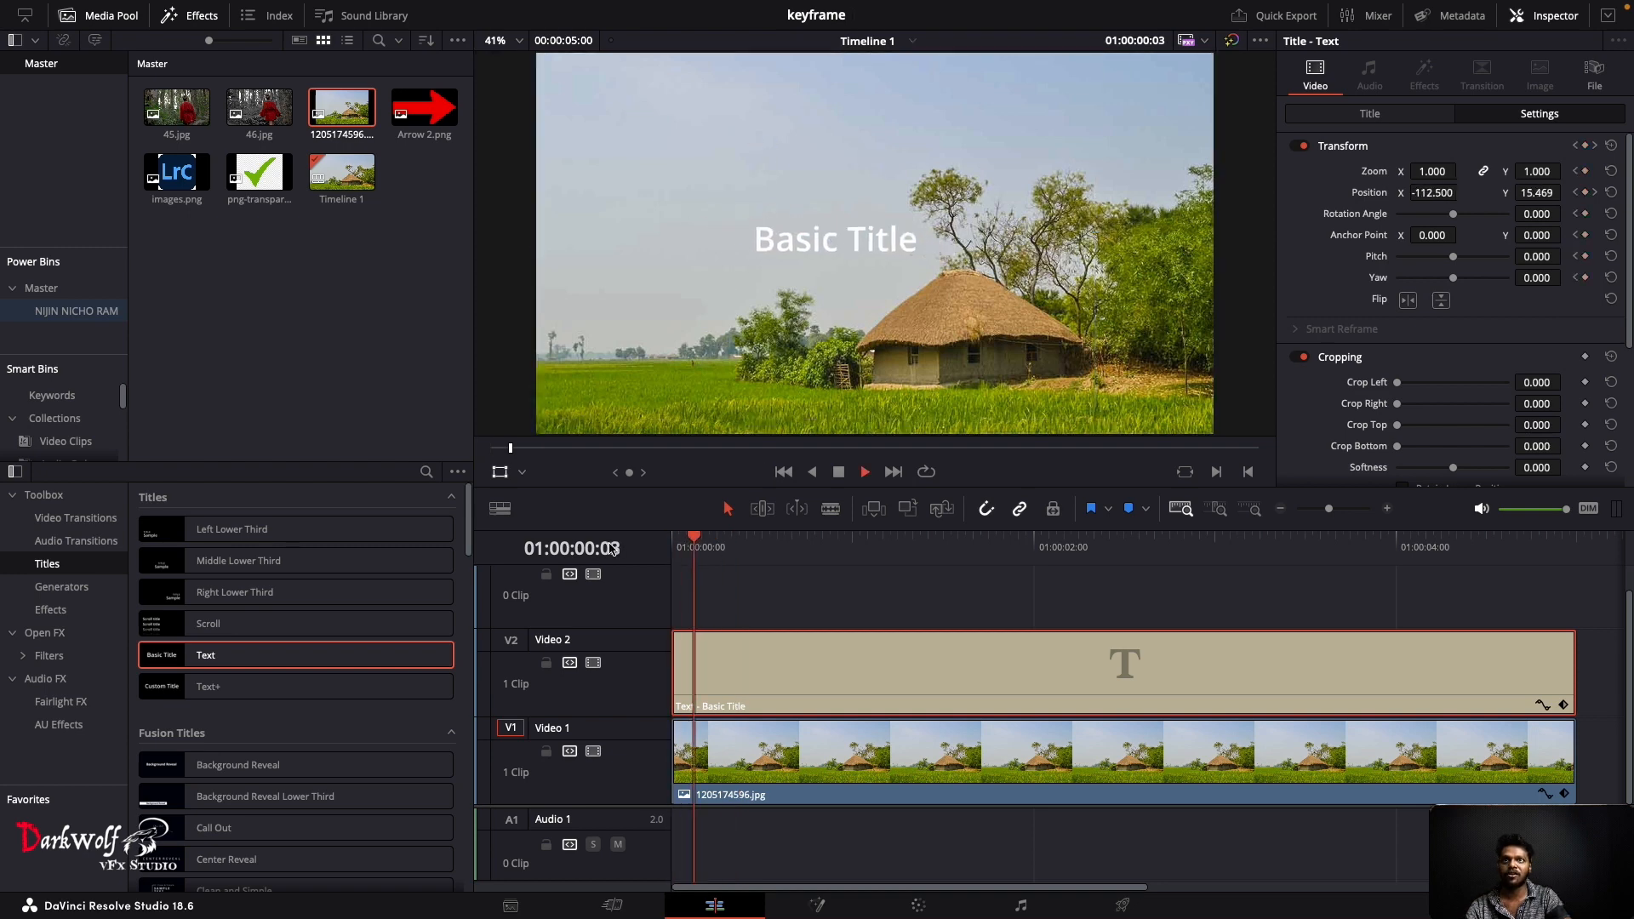
key("space")
Step: At 01:00:00:17, move the title off its path in the viewer, Position about X -432, Y 271
left_click_drag(704, 555, 667, 547)
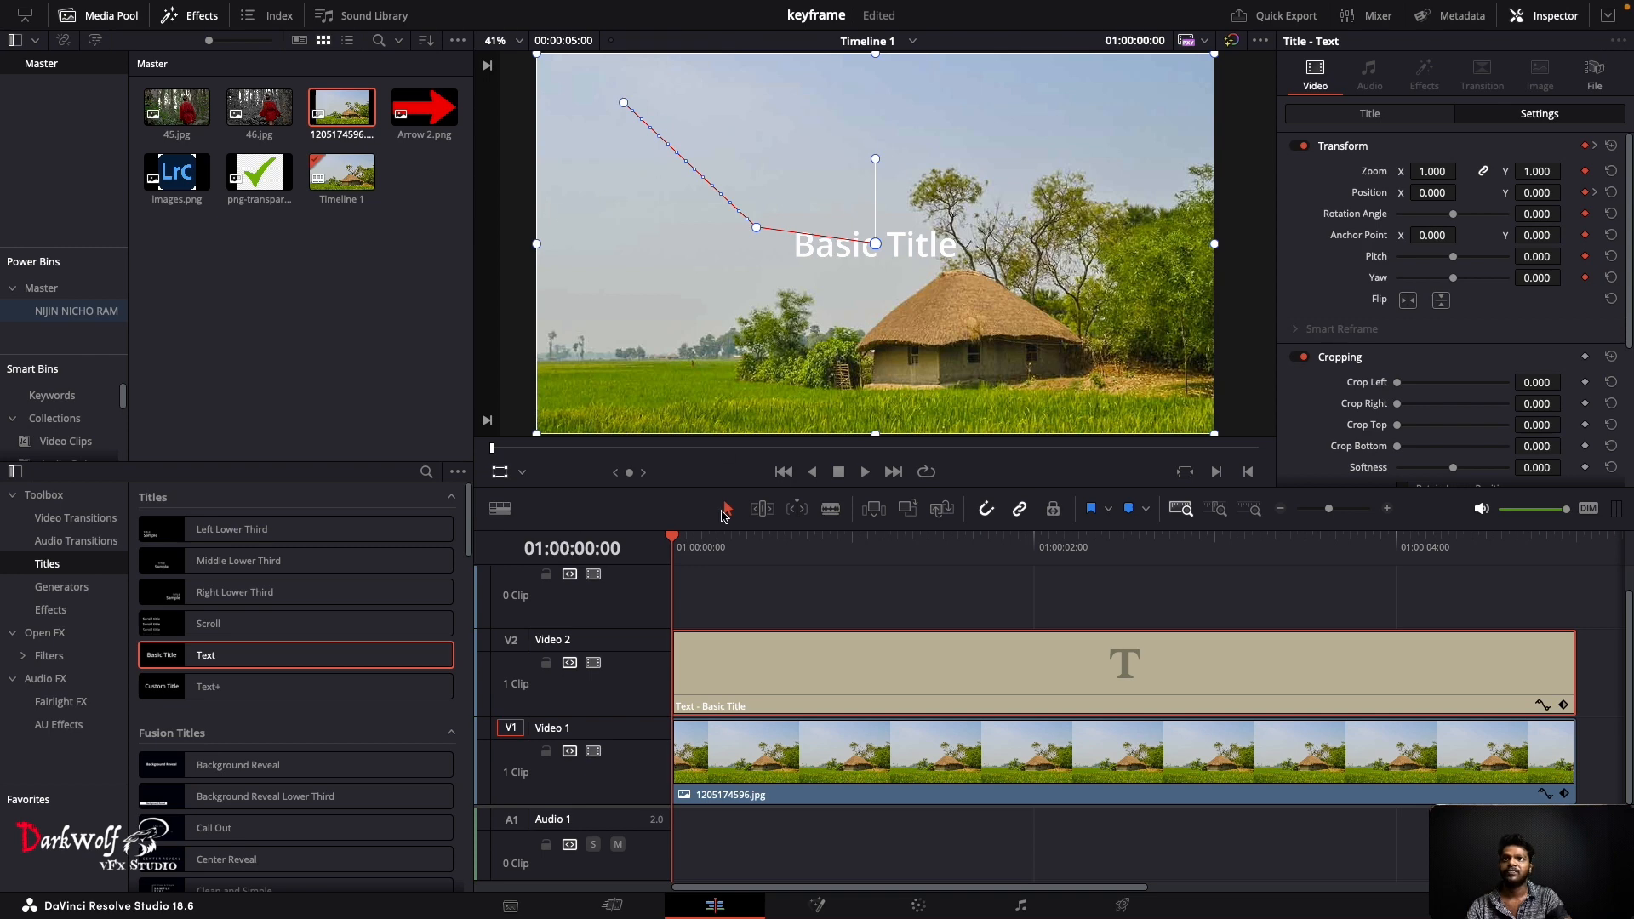
left_click_drag(694, 547, 800, 549)
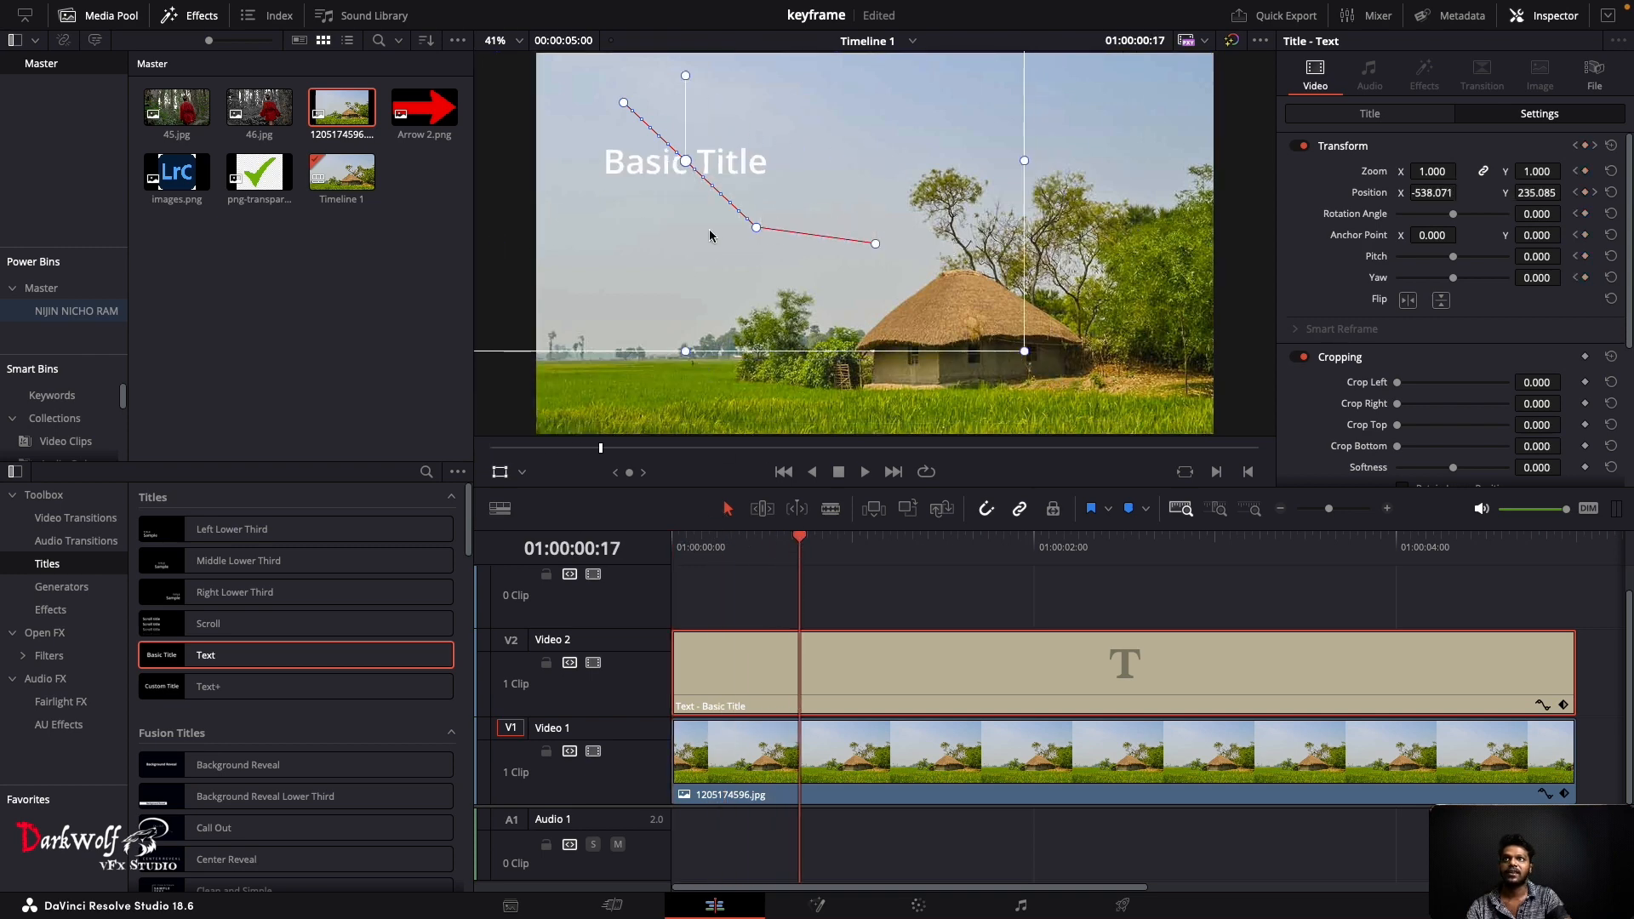
left_click_drag(695, 175, 733, 160)
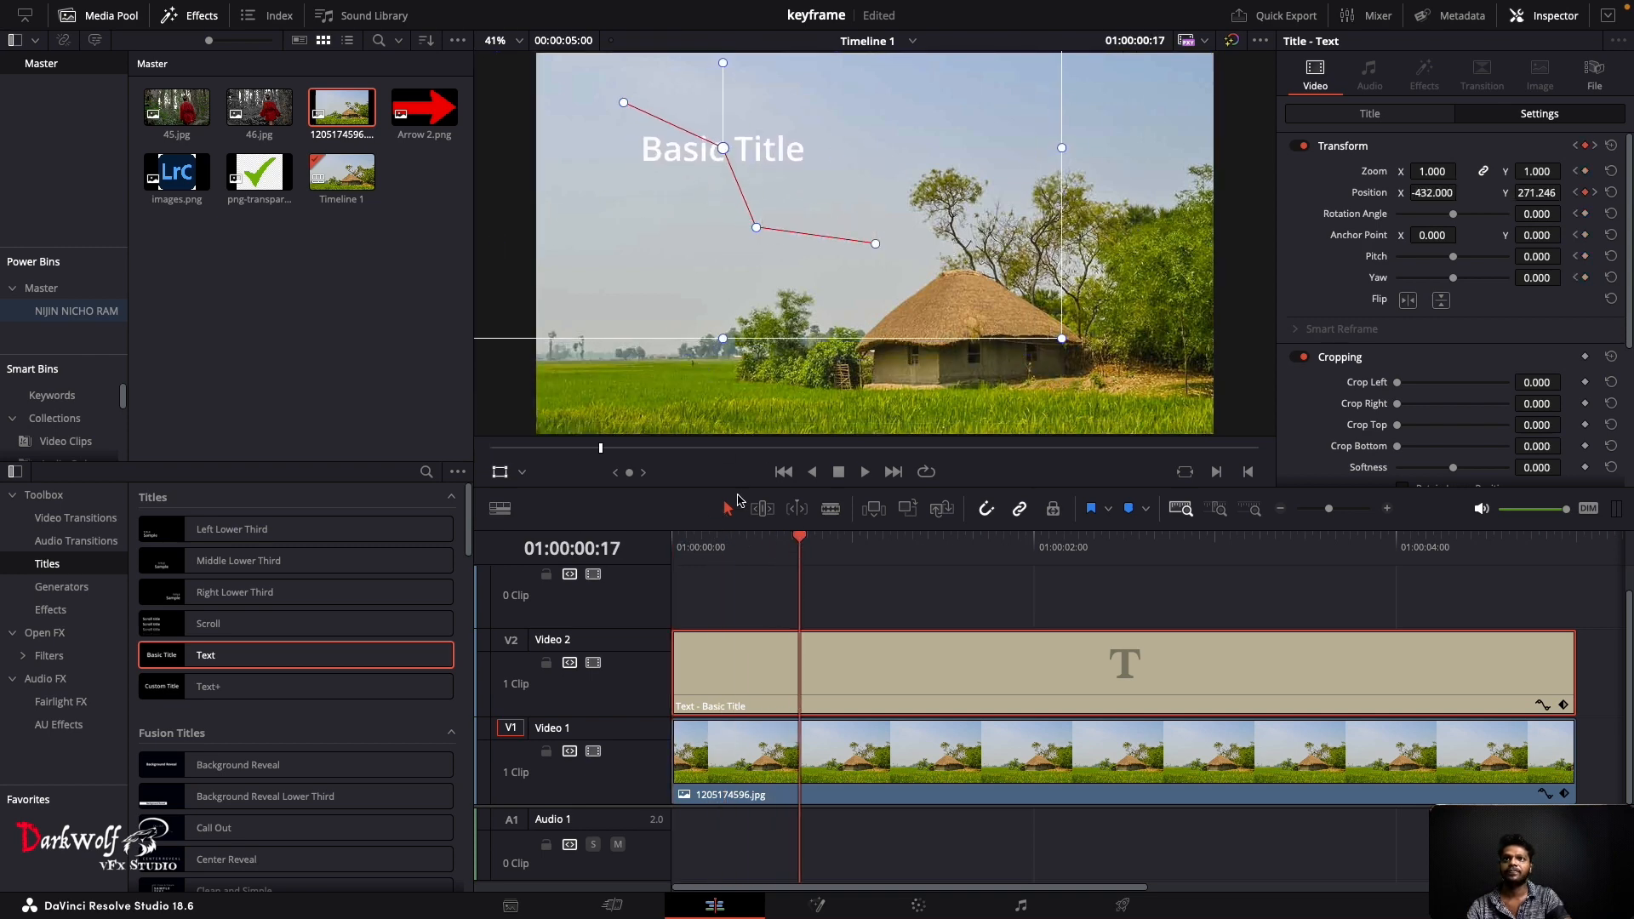
Step: Play the title's movement along its multi-point path from the start of the timeline
key("Home")
key("space")
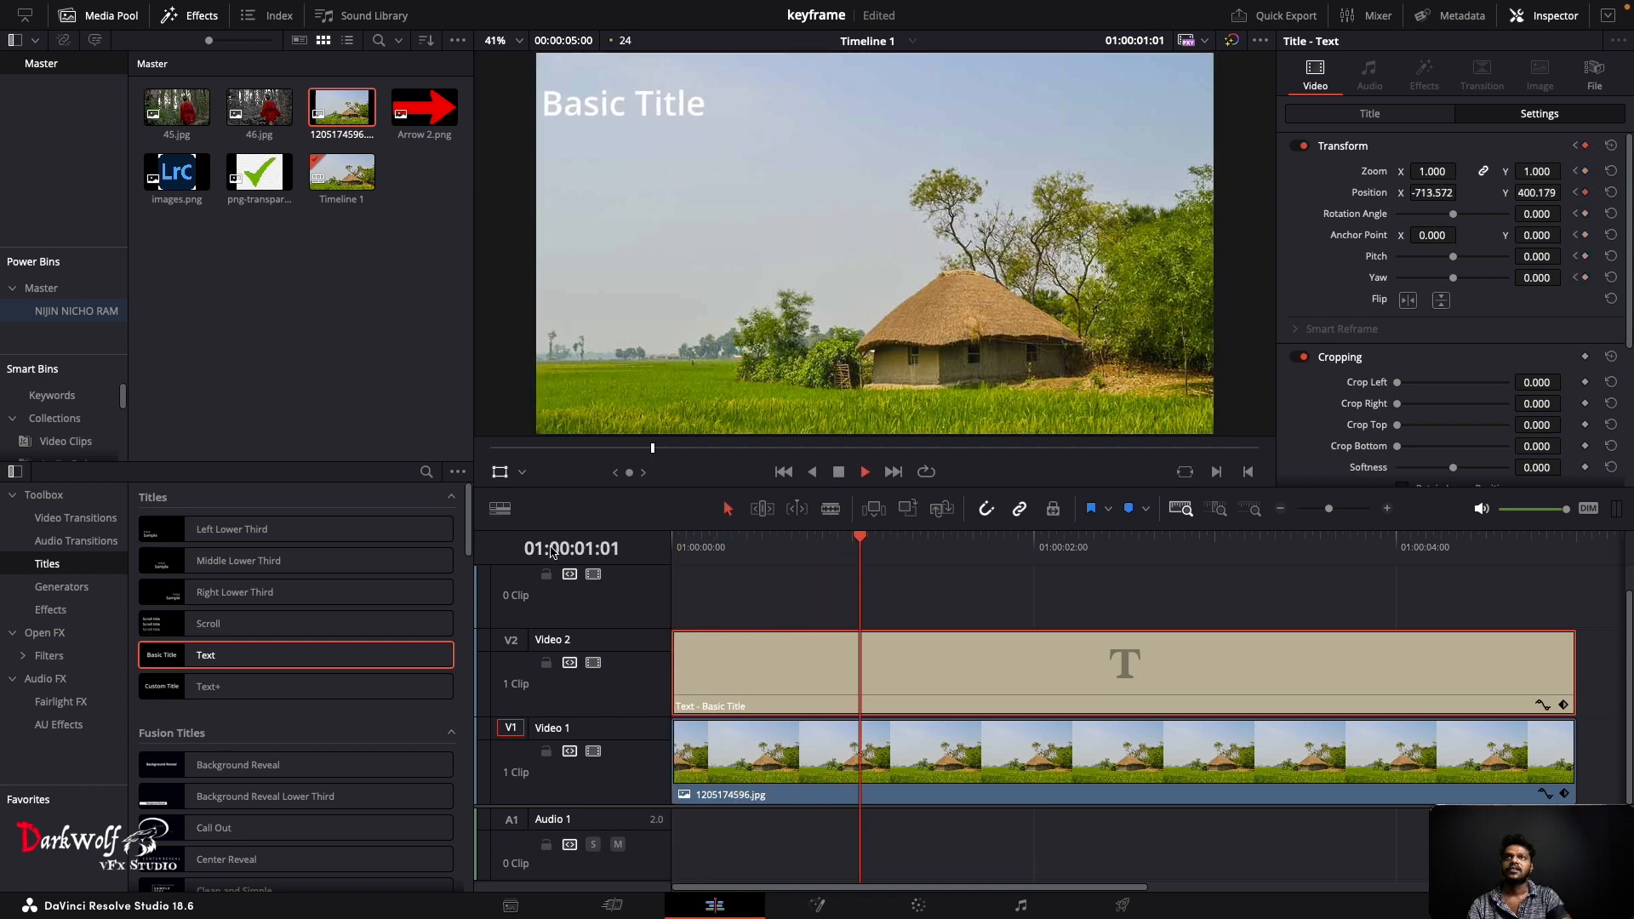
key("space")
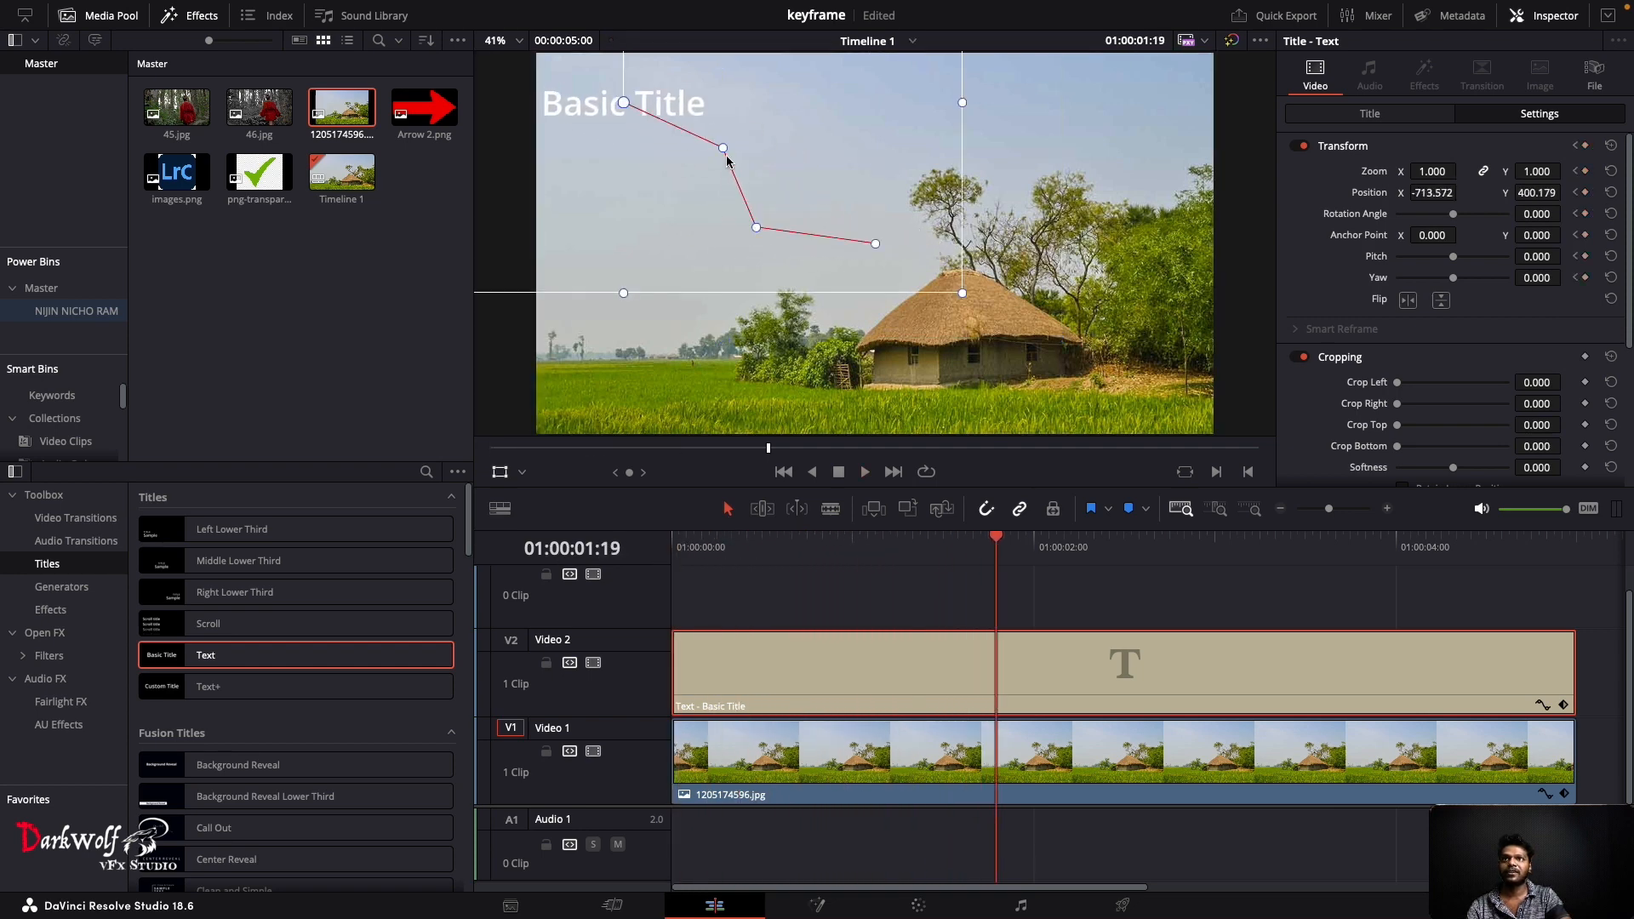
Step: Shift the motion path point nearest the title's end position further right in the viewer and replay the movement from the start
left_click_drag(722, 148, 761, 140)
key("Home")
key("space")
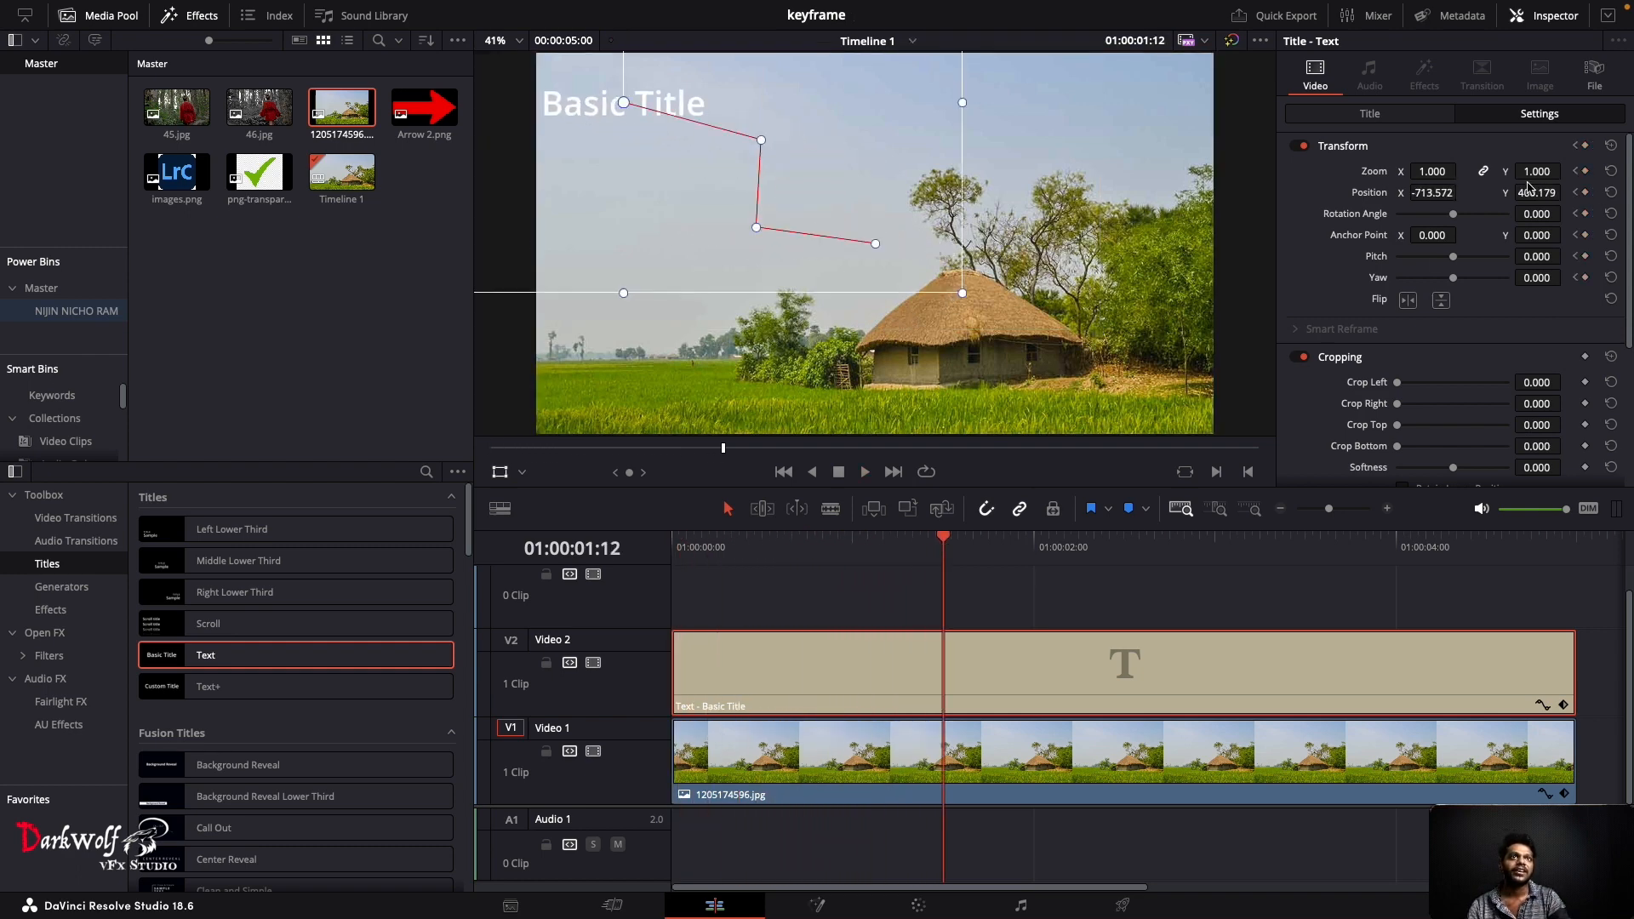
Step: At 01:00:01:12, enlarge the title to Zoom 1.300 and resize it by its corner handle in the viewer
mouse_move(1434, 173)
left_mouse_down()
mouse_move(1457, 173)
mouse_move(1435, 174)
left_mouse_up()
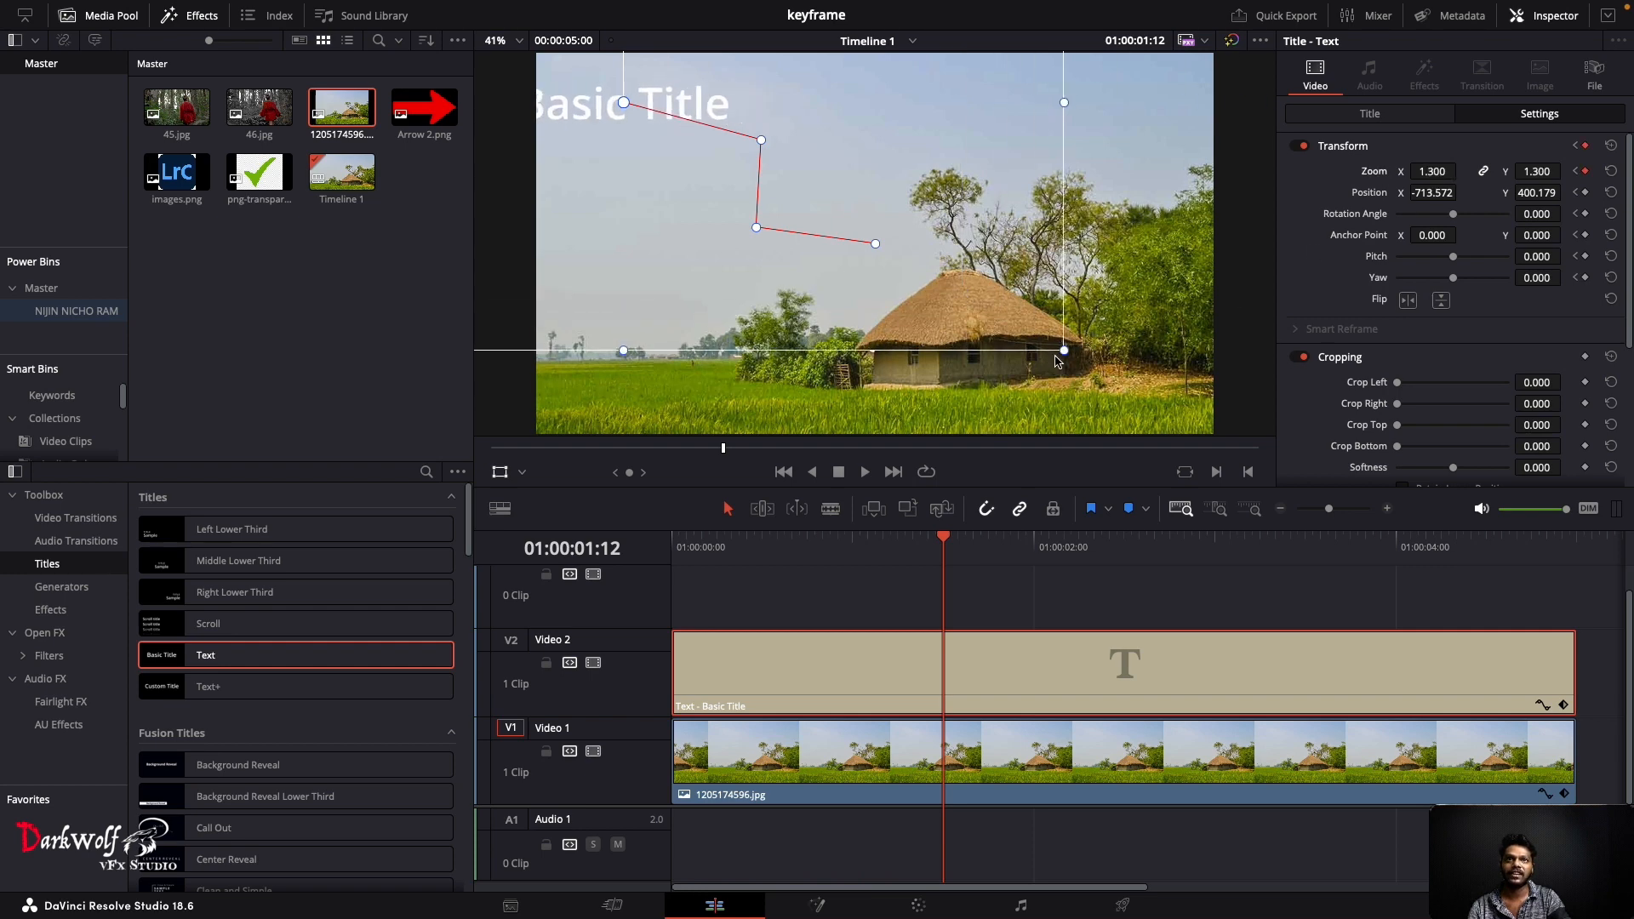
left_click_drag(1070, 354, 870, 206)
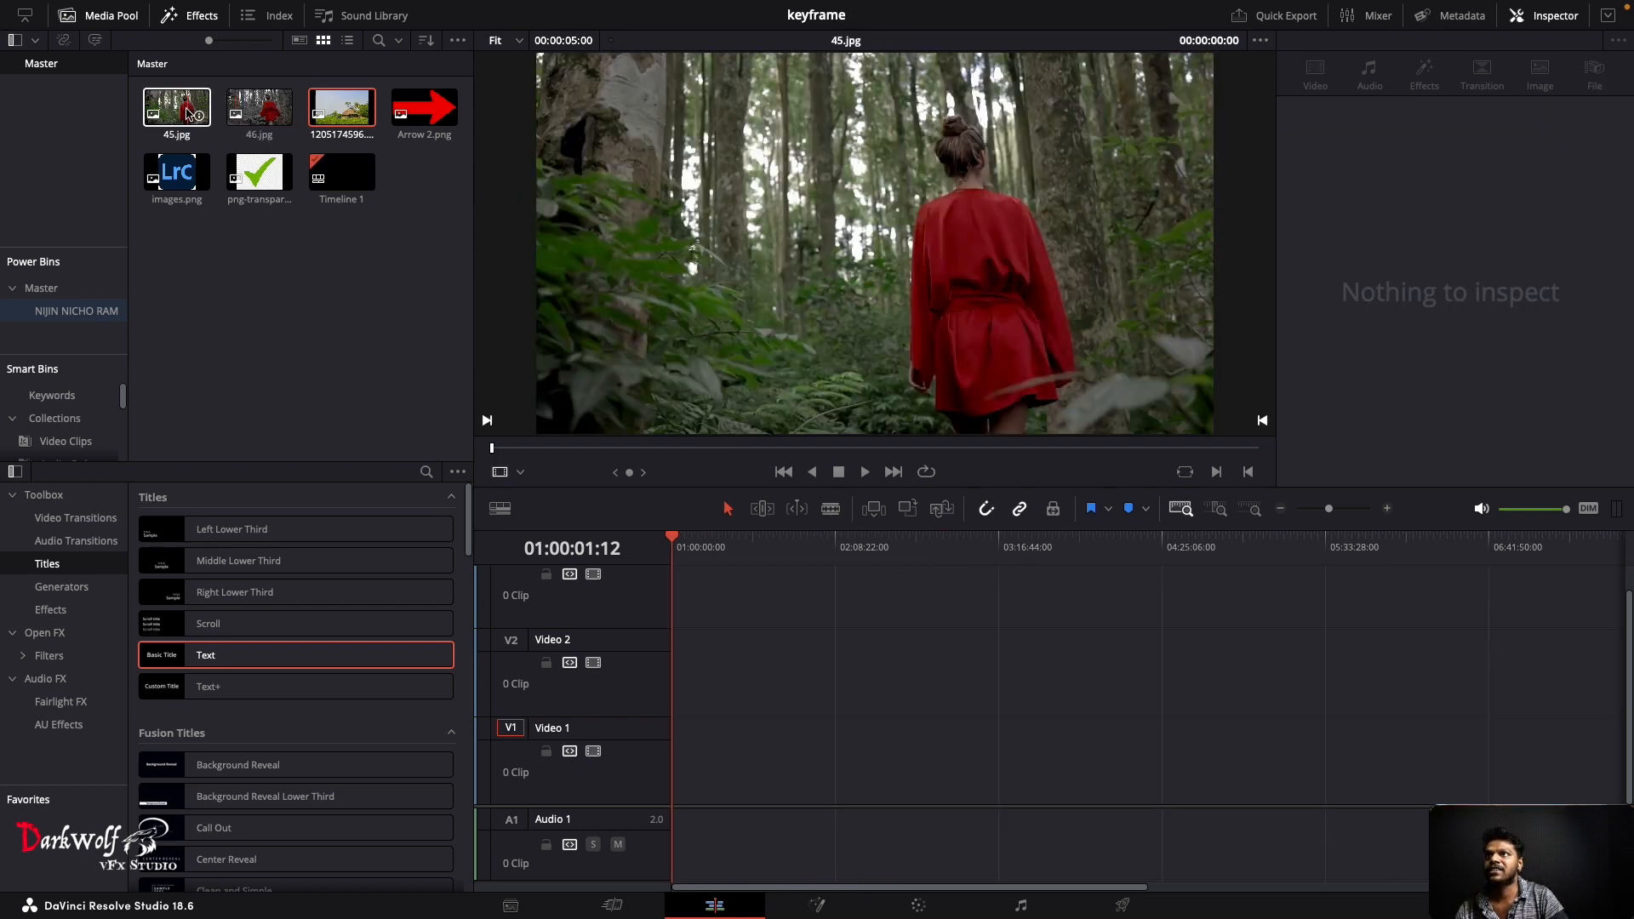
Step: Place 45.jpg at the start of Video 1 and 46.jpg directly above it on Video 2
left_click_drag(176, 108, 673, 770)
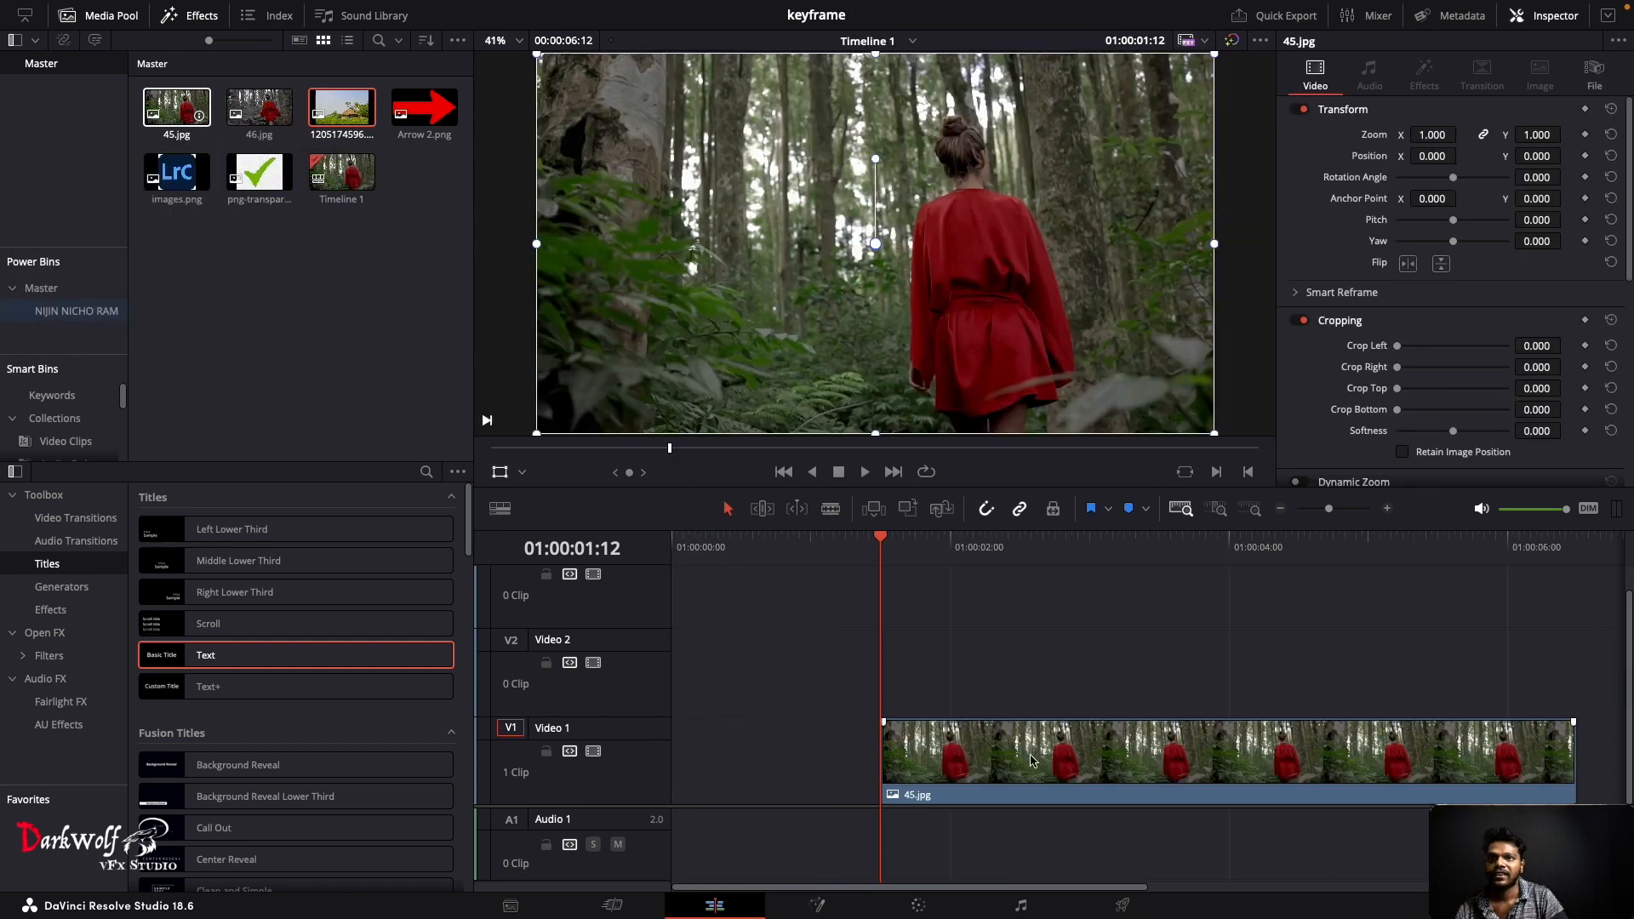
left_click_drag(1032, 757, 815, 755)
left_click_drag(260, 108, 647, 694)
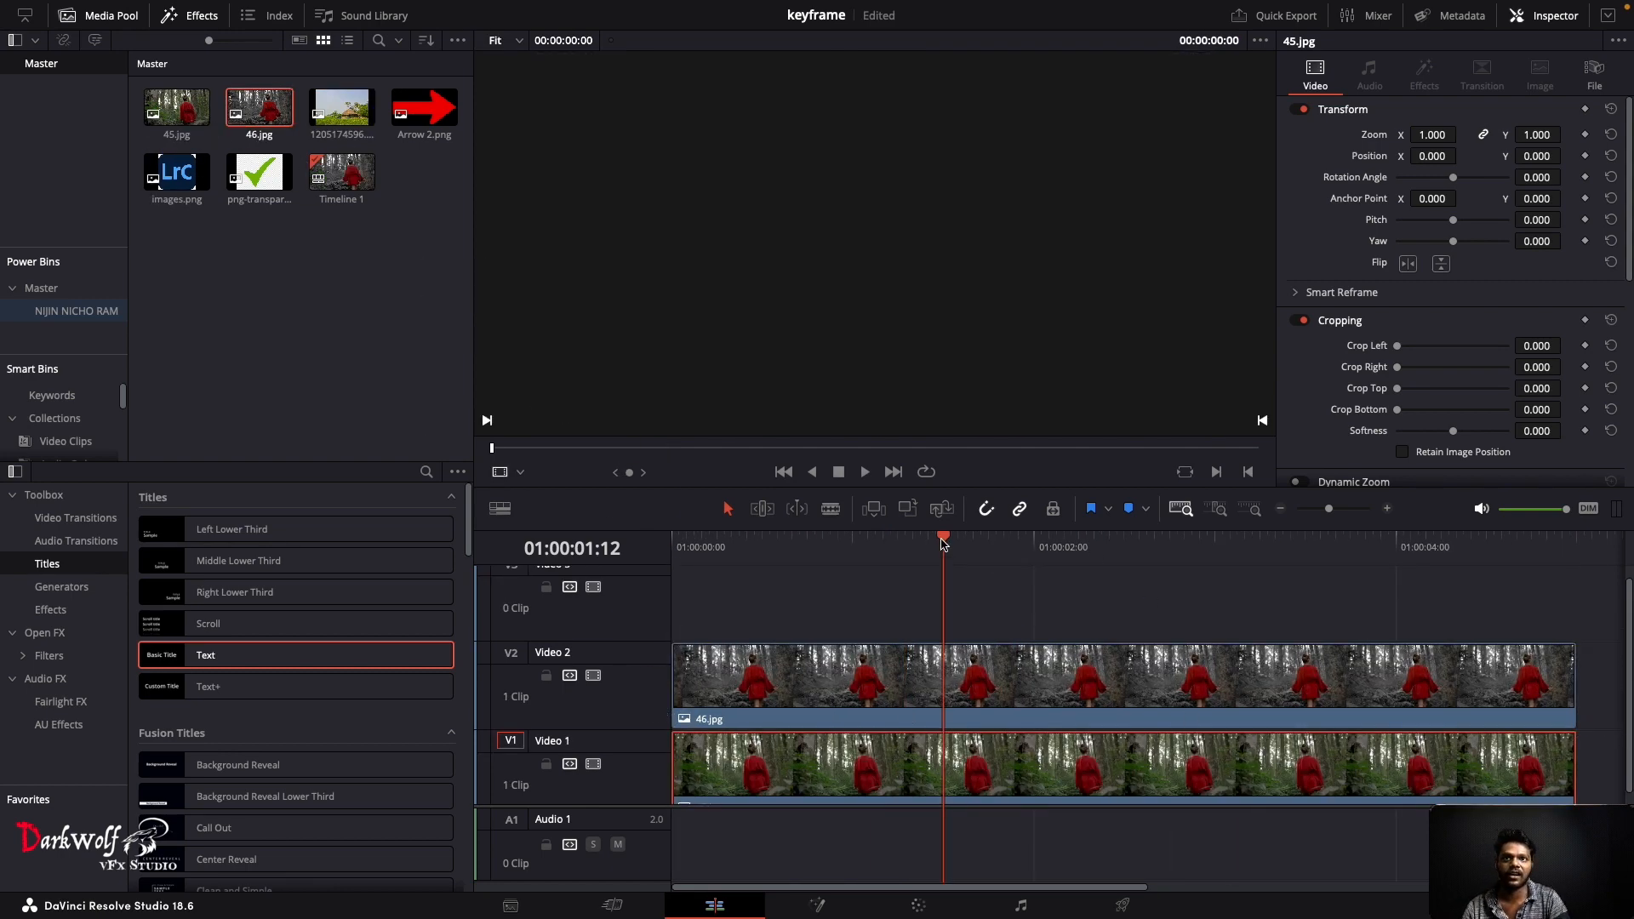
Step: Turn off the Transform overlay in the viewer and scrub through the stacked image clips from the timeline start
left_click_drag(943, 538, 630, 564)
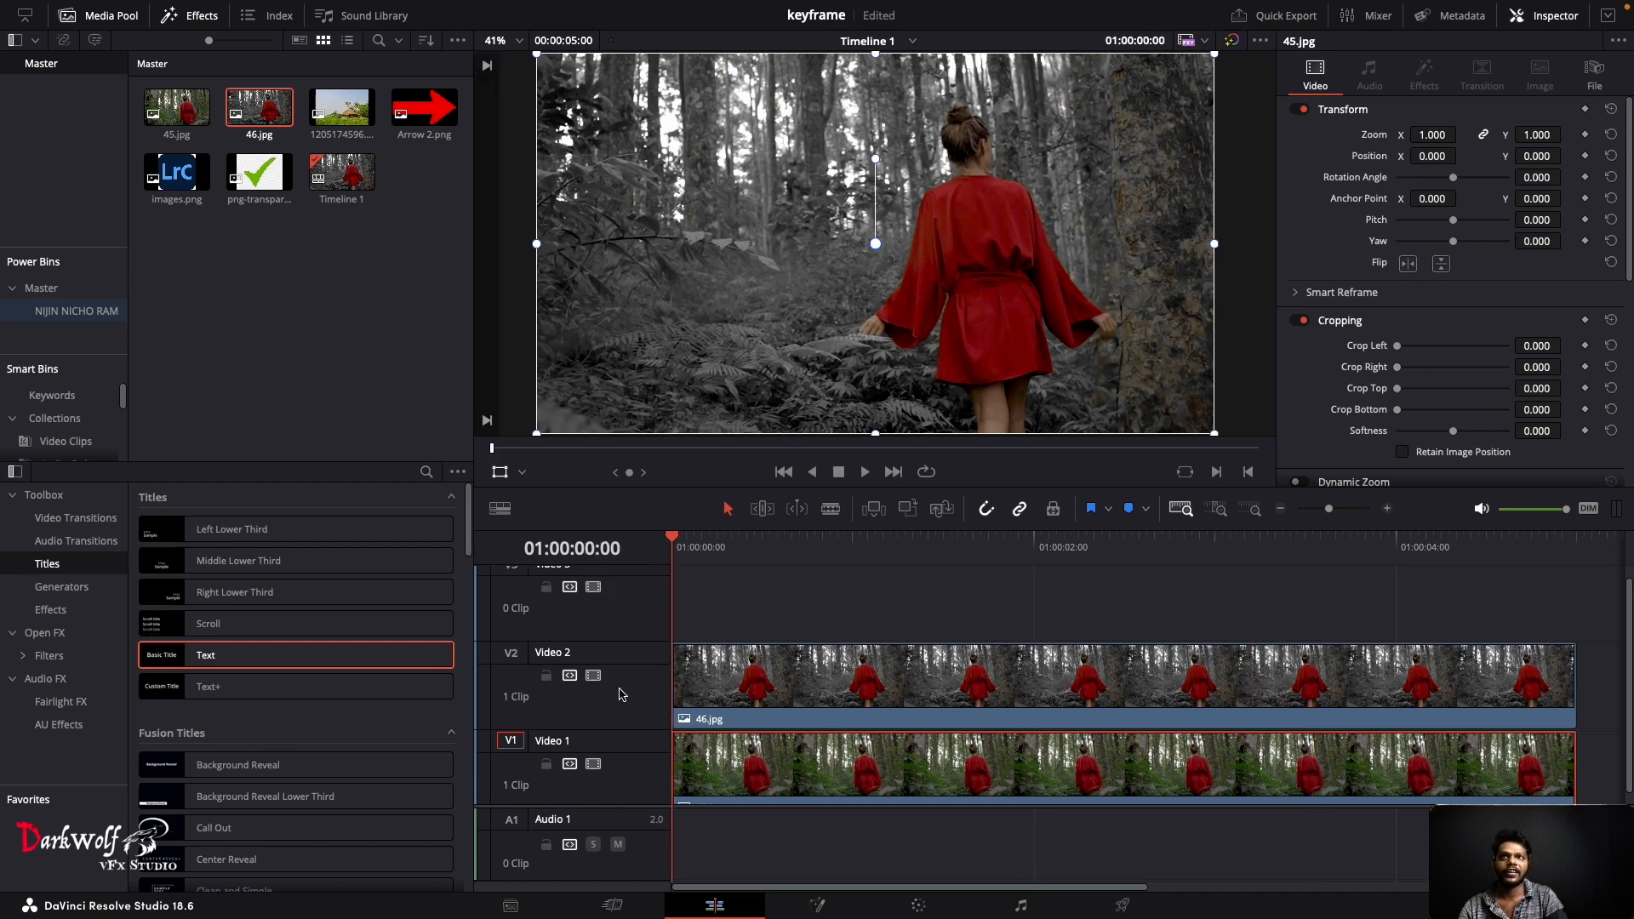
left_click(501, 473)
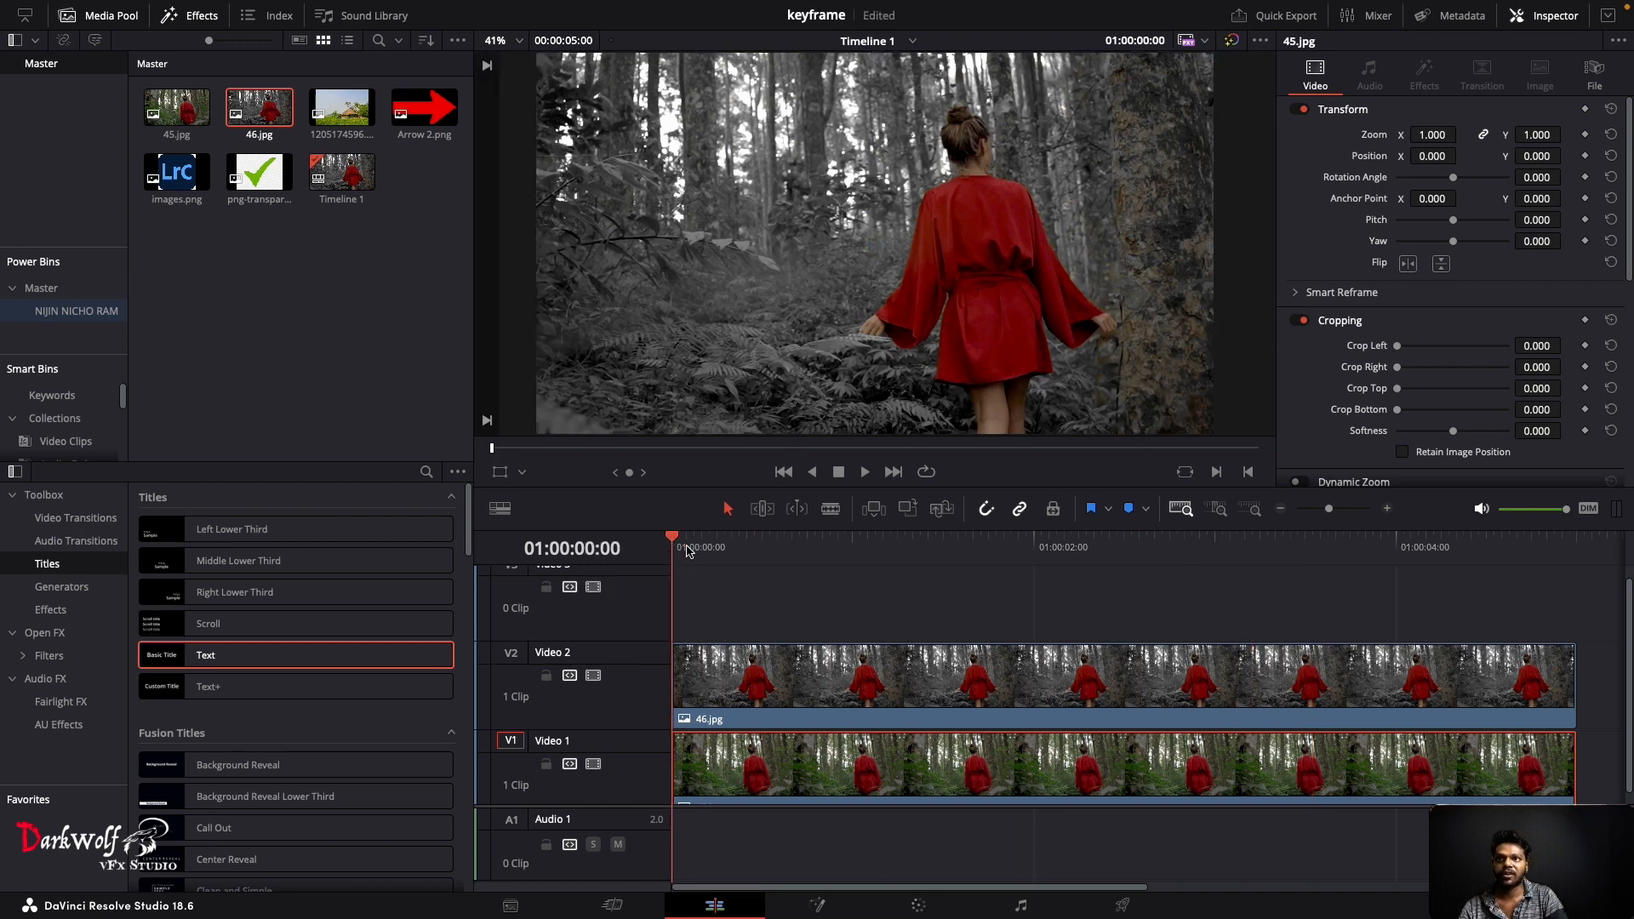
left_click_drag(675, 553, 923, 569)
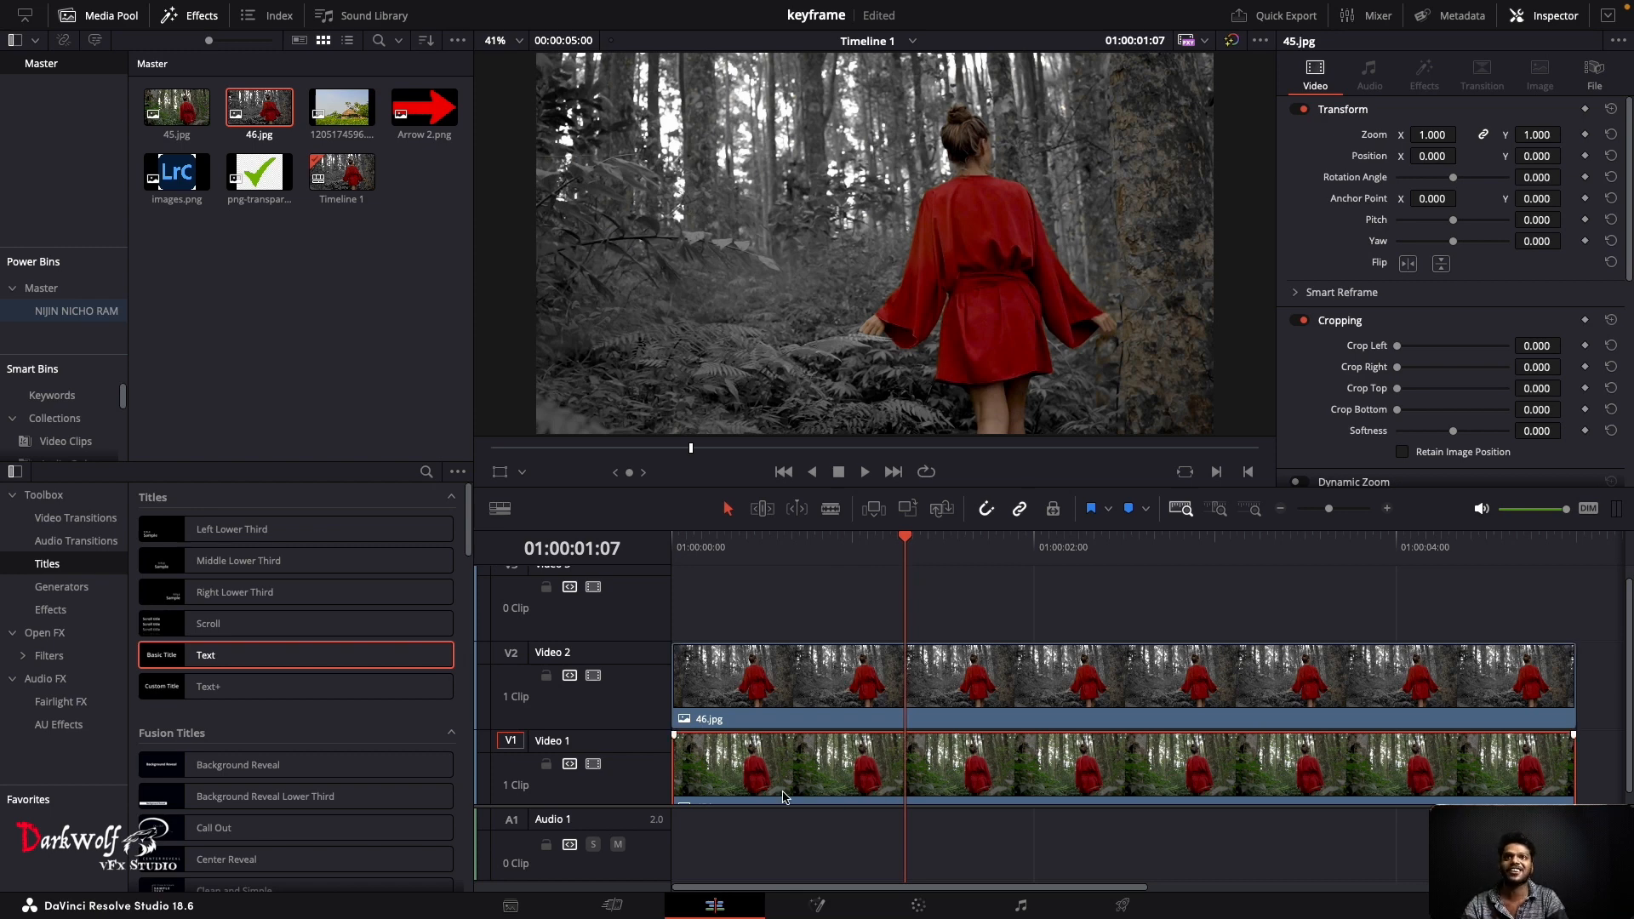
left_click_drag(908, 539, 643, 550)
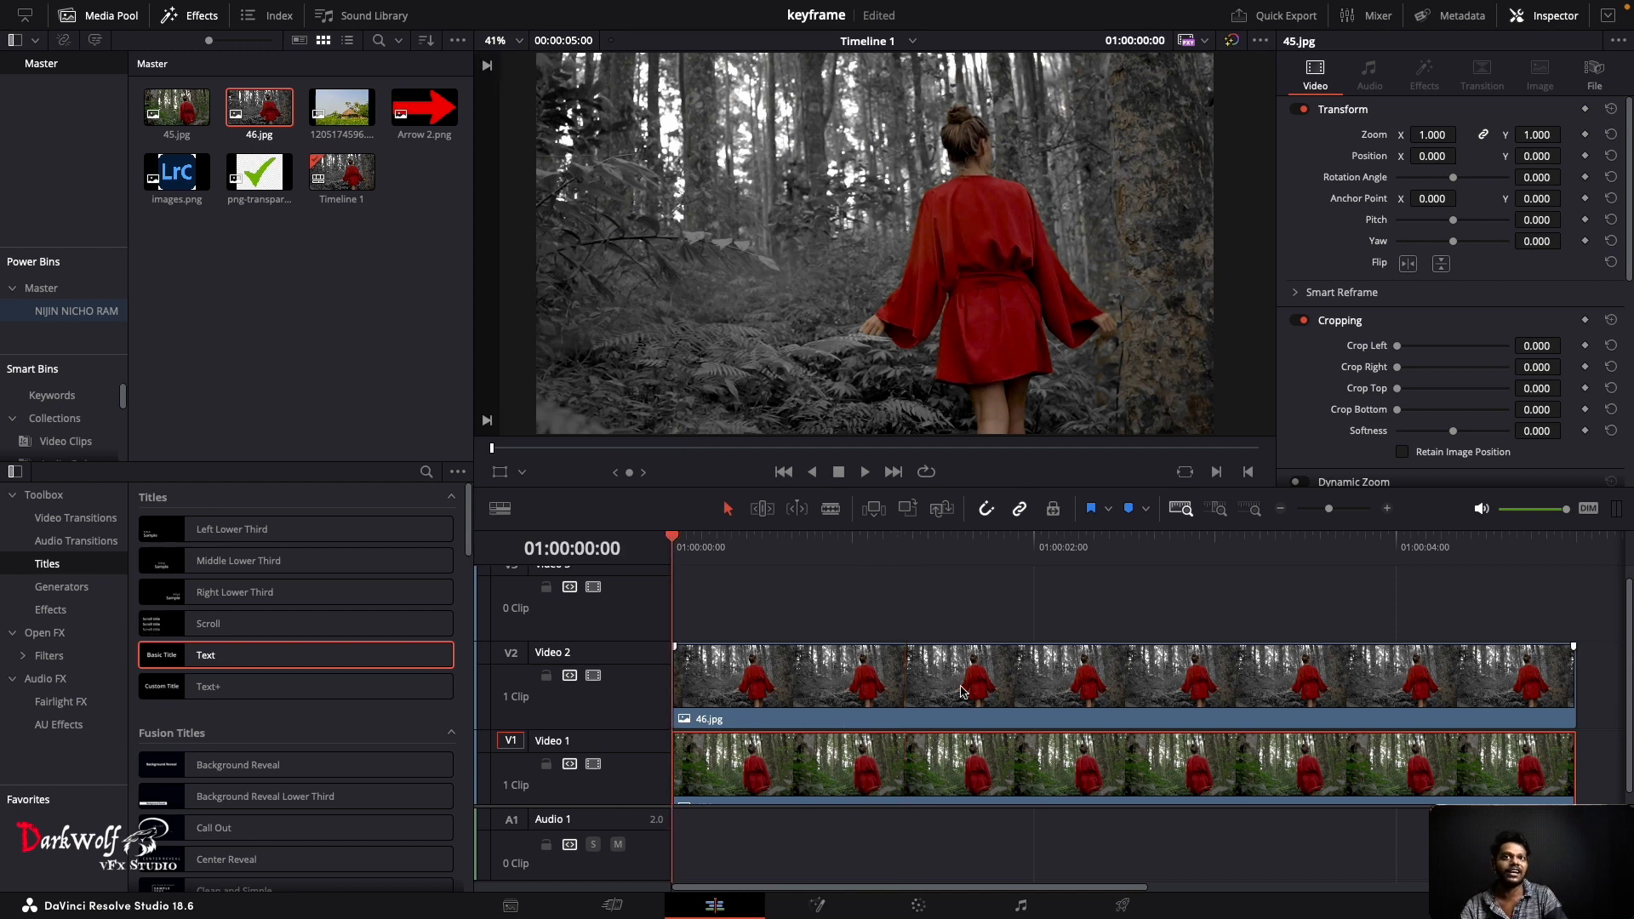
Step: Add keyframes to all Cropping settings of the 46.jpg clip at the timeline start and save the project
left_click(900, 703)
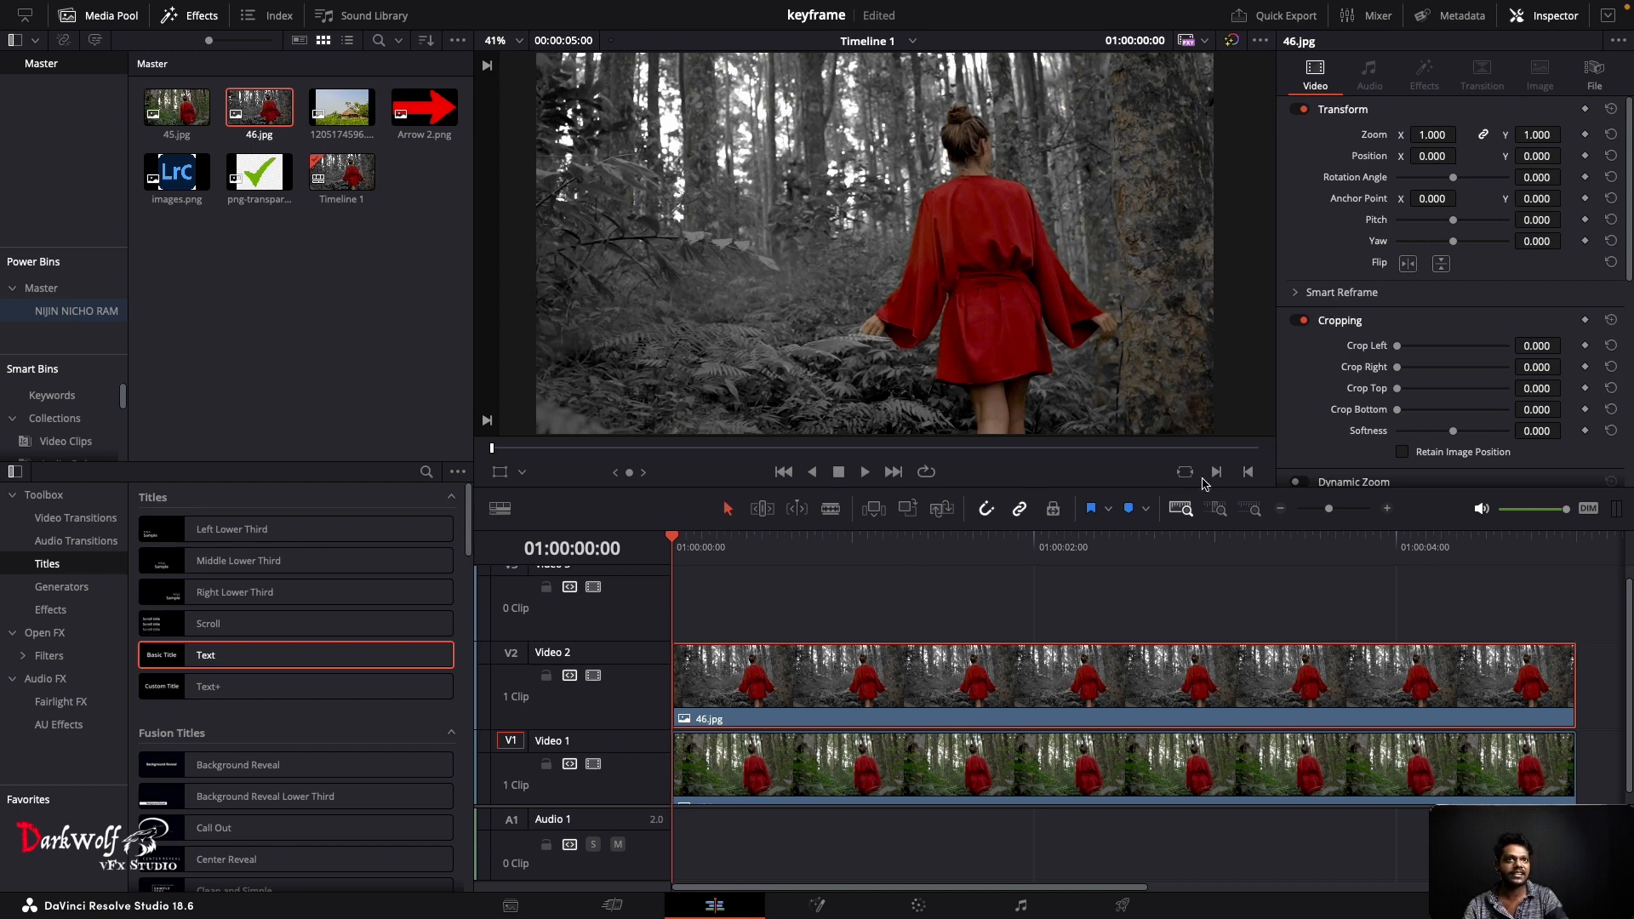
left_click(1307, 322)
left_click(1306, 321)
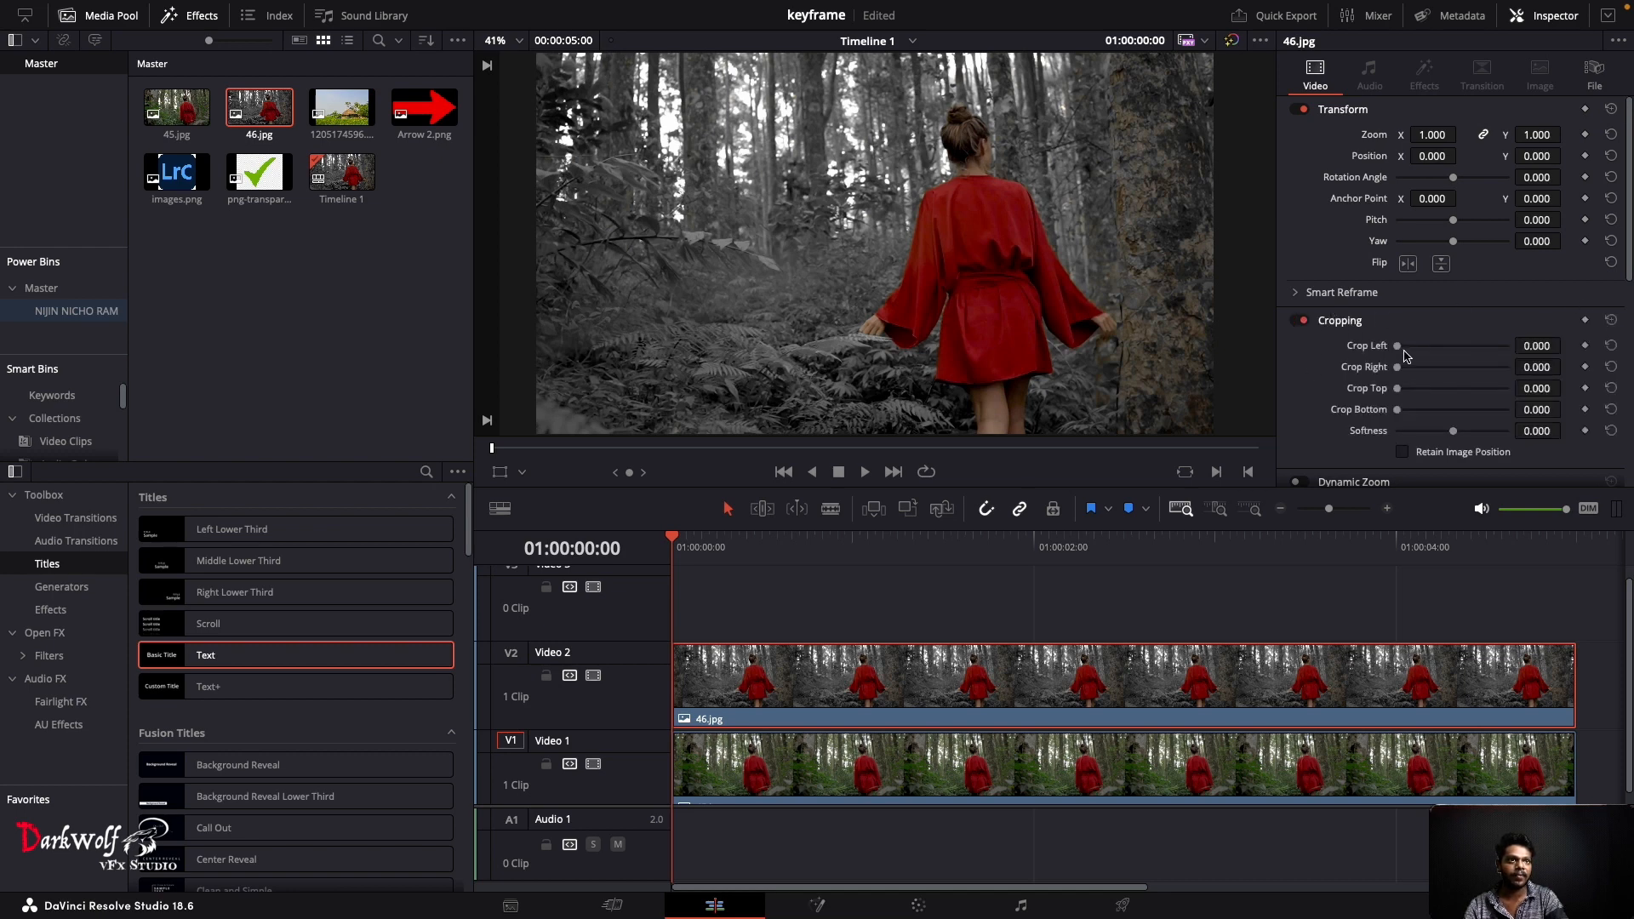
key("ctrl+s")
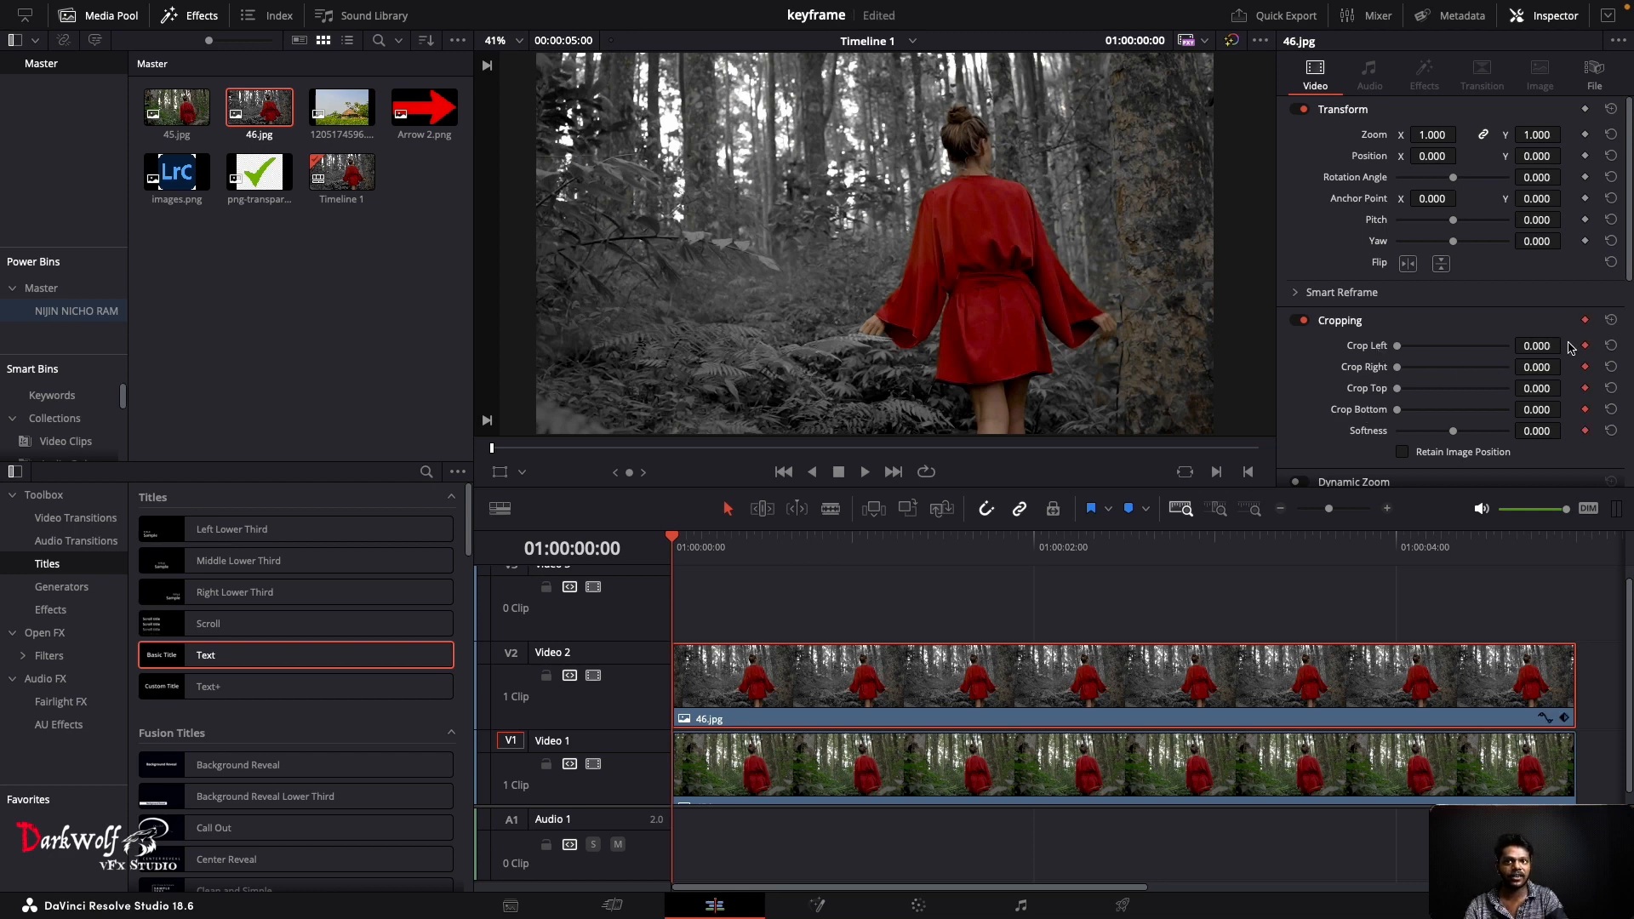
key("ctrl+s")
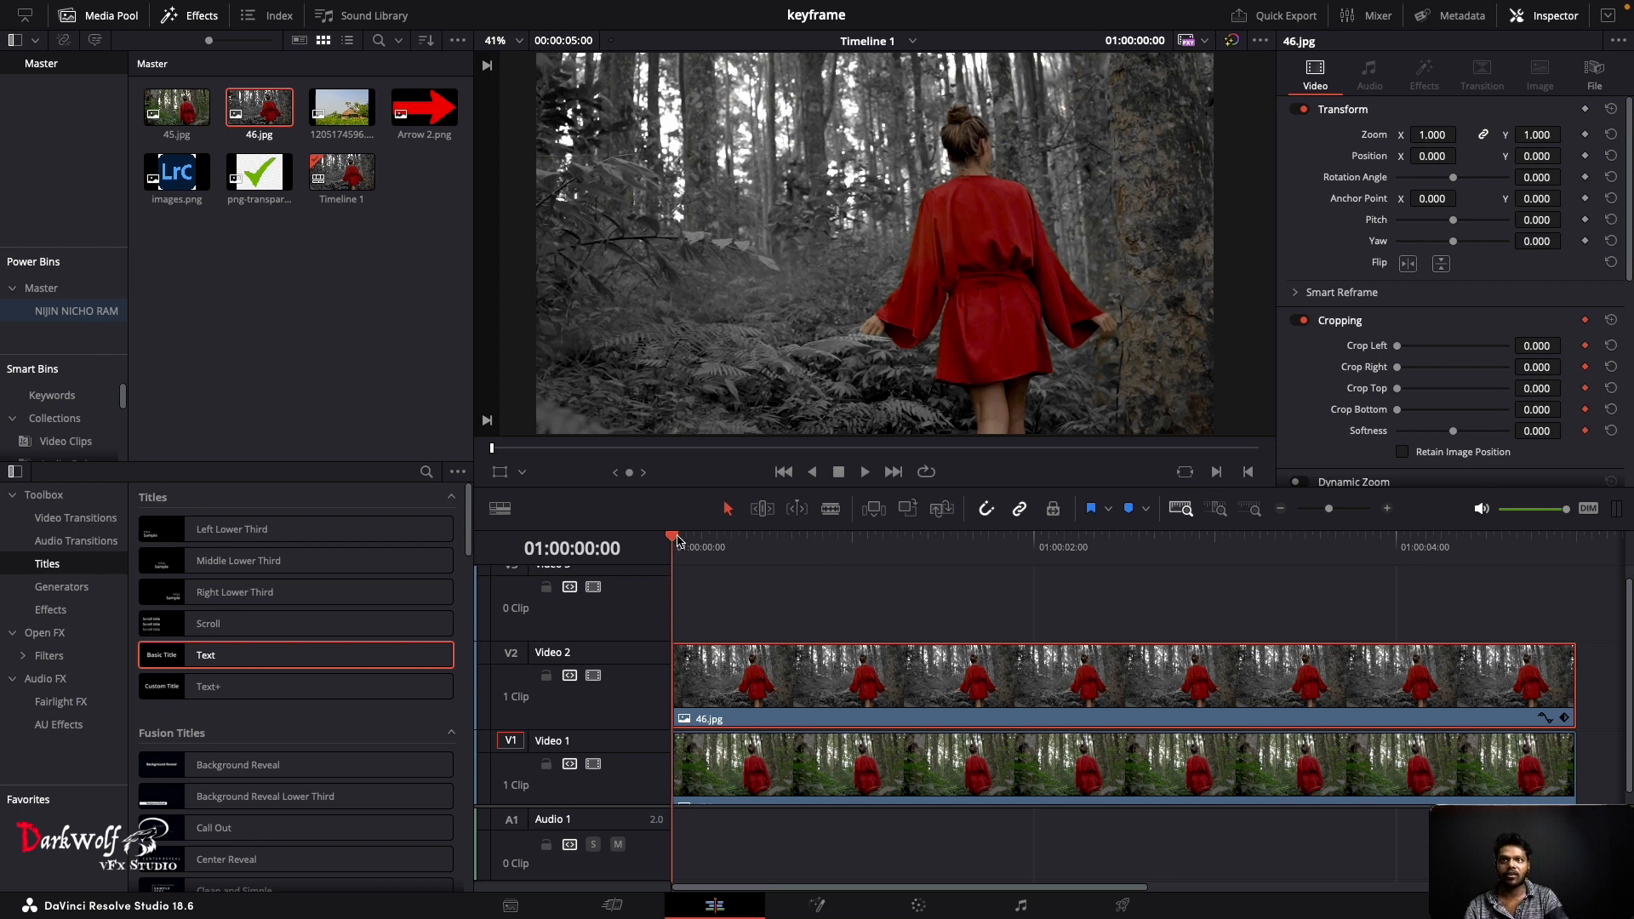
Step: Animate Crop Left of the 46.jpg clip to about 1069.9 at 01:00:01:00 and back to 0 at 01:00:02:00
left_click_drag(678, 545, 853, 555)
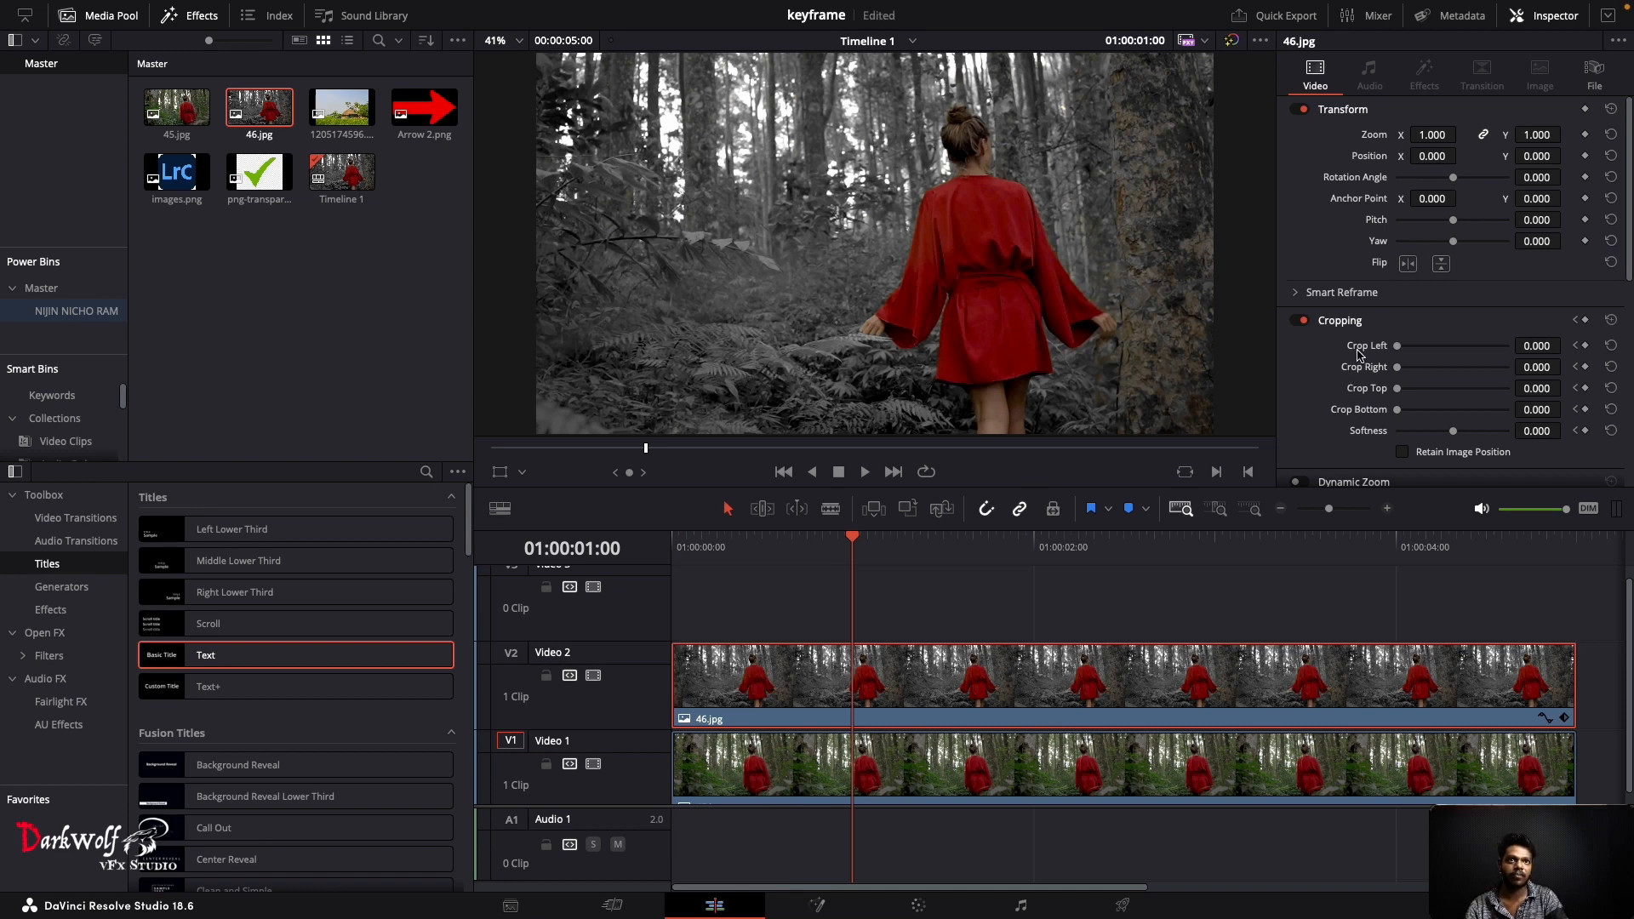
left_click_drag(1400, 349, 1460, 364)
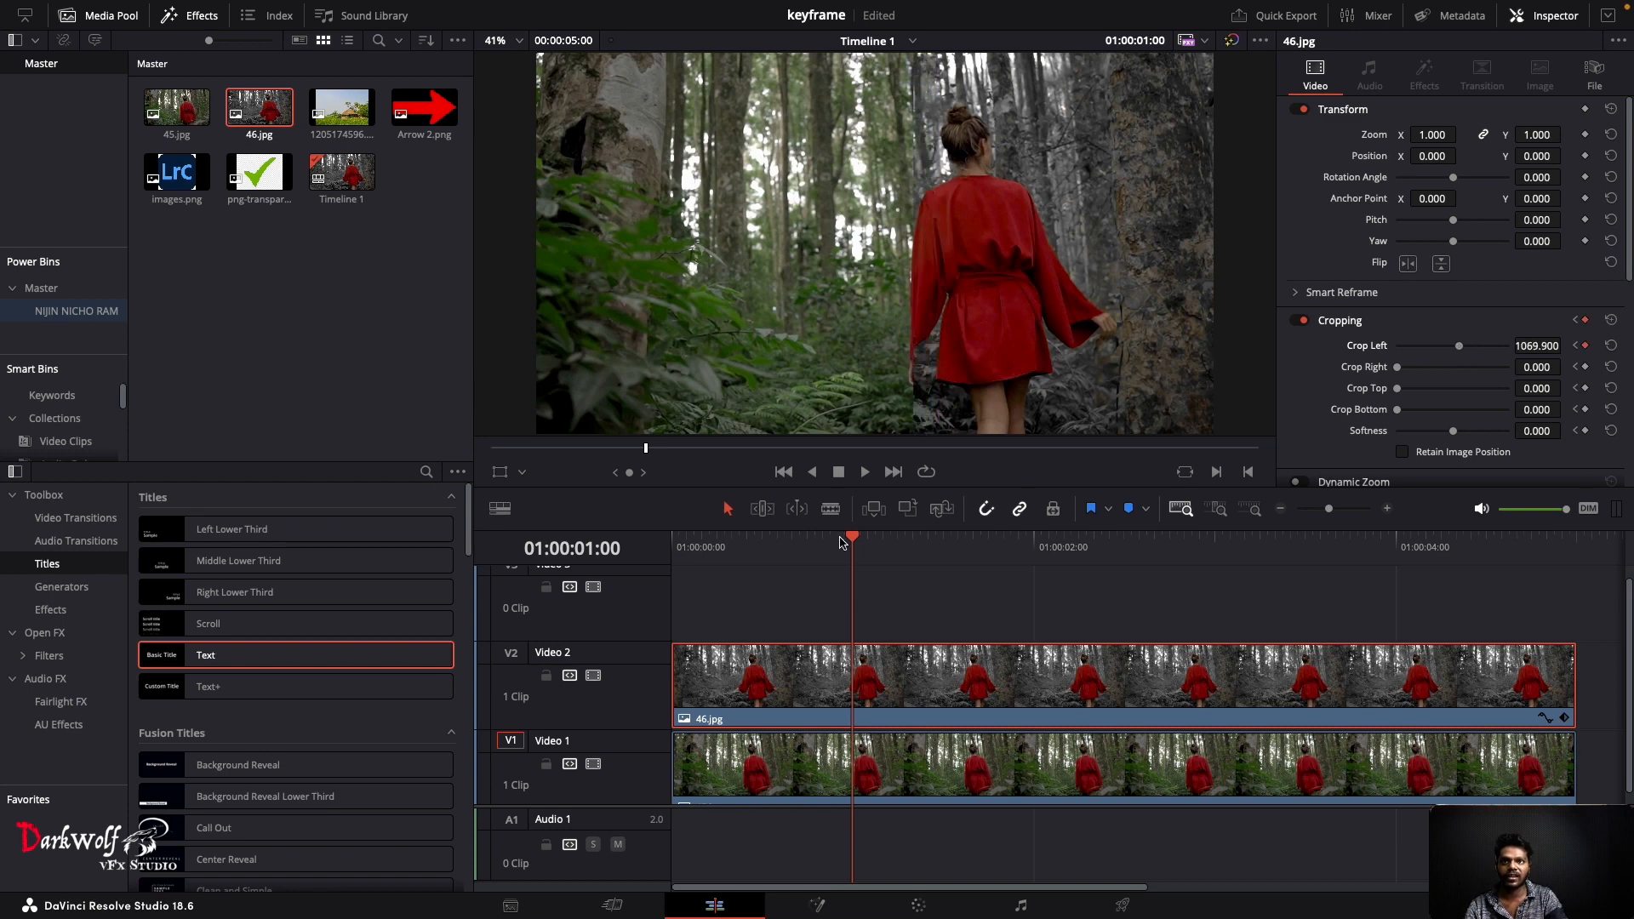
left_click_drag(840, 543, 1033, 542)
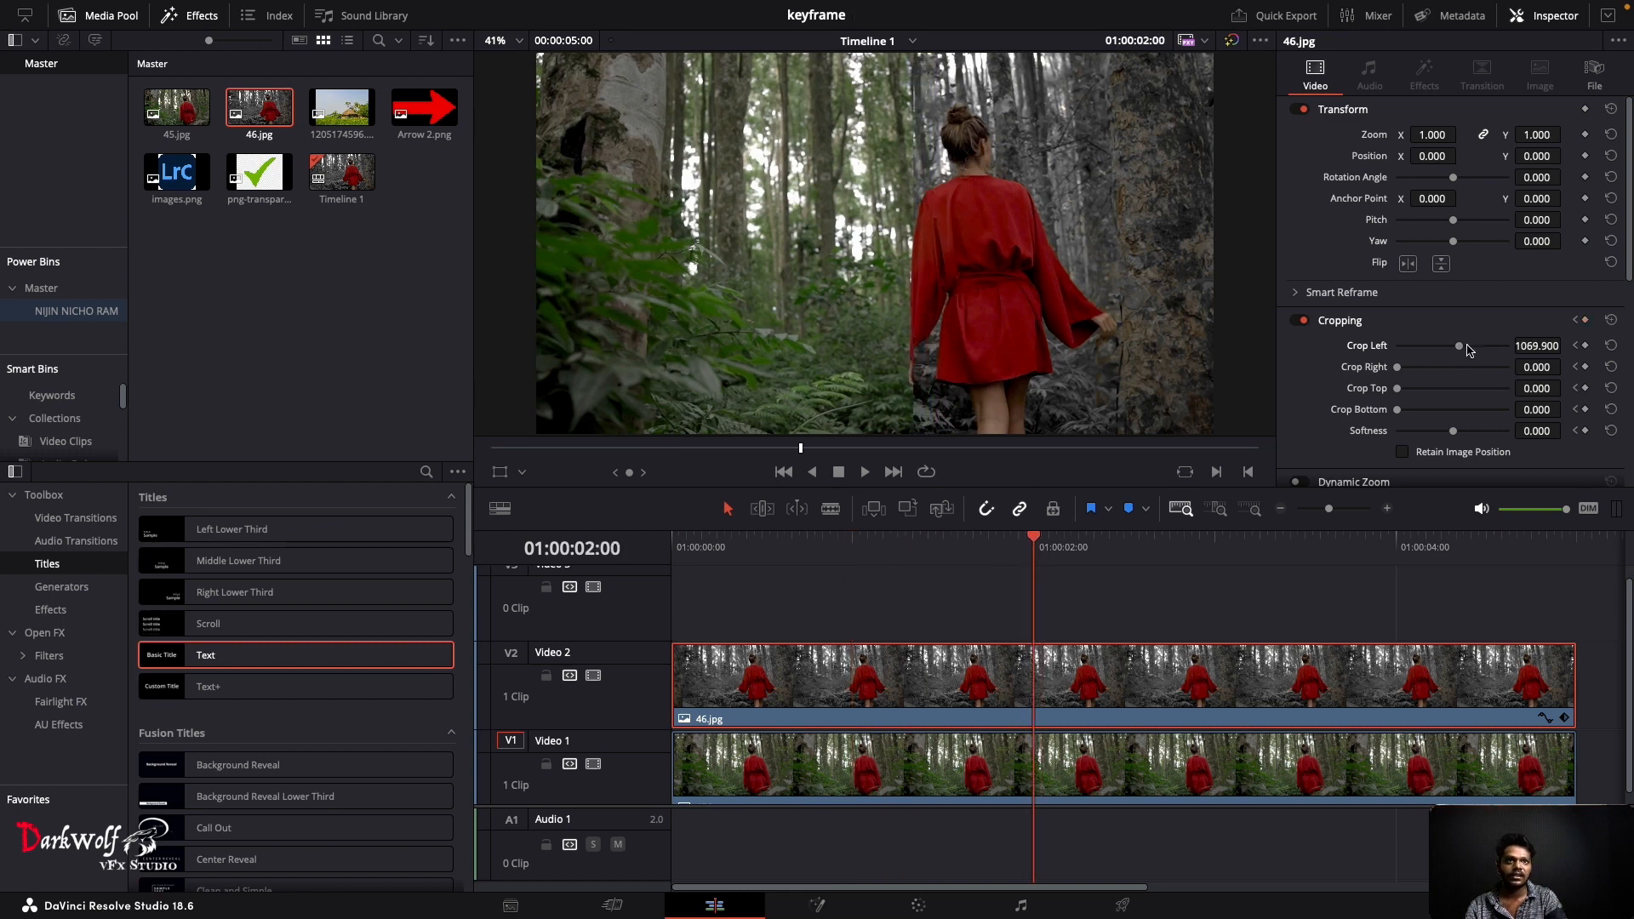
left_click_drag(1462, 350, 1383, 351)
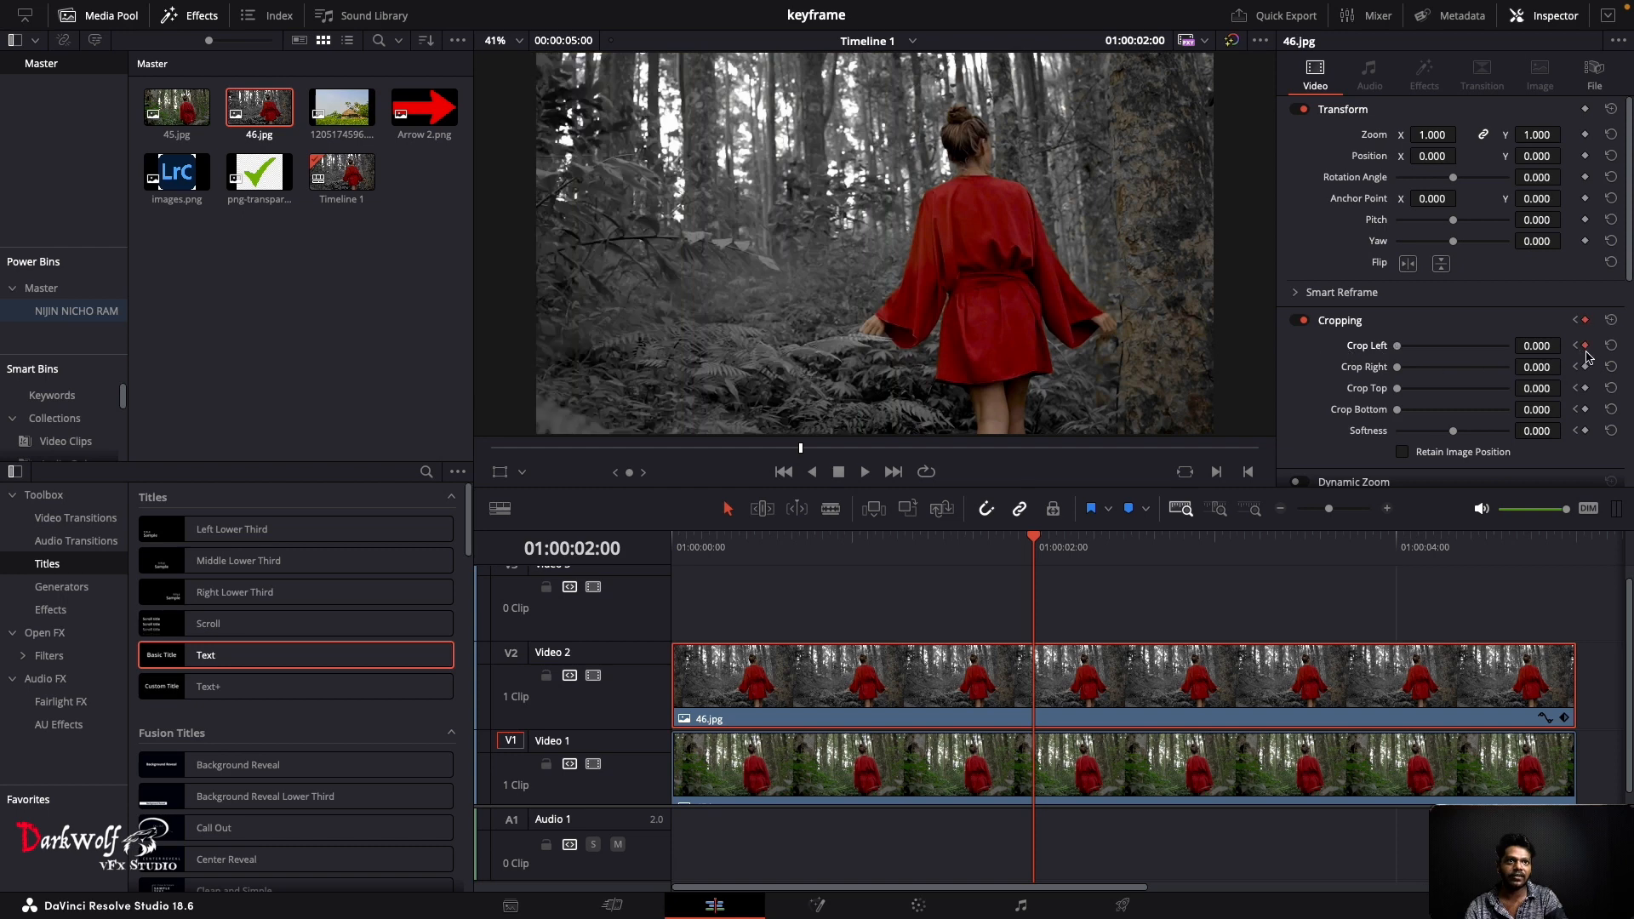
Step: Play the crop animation full screen from the start, and replay it in the normal viewer
key("Home")
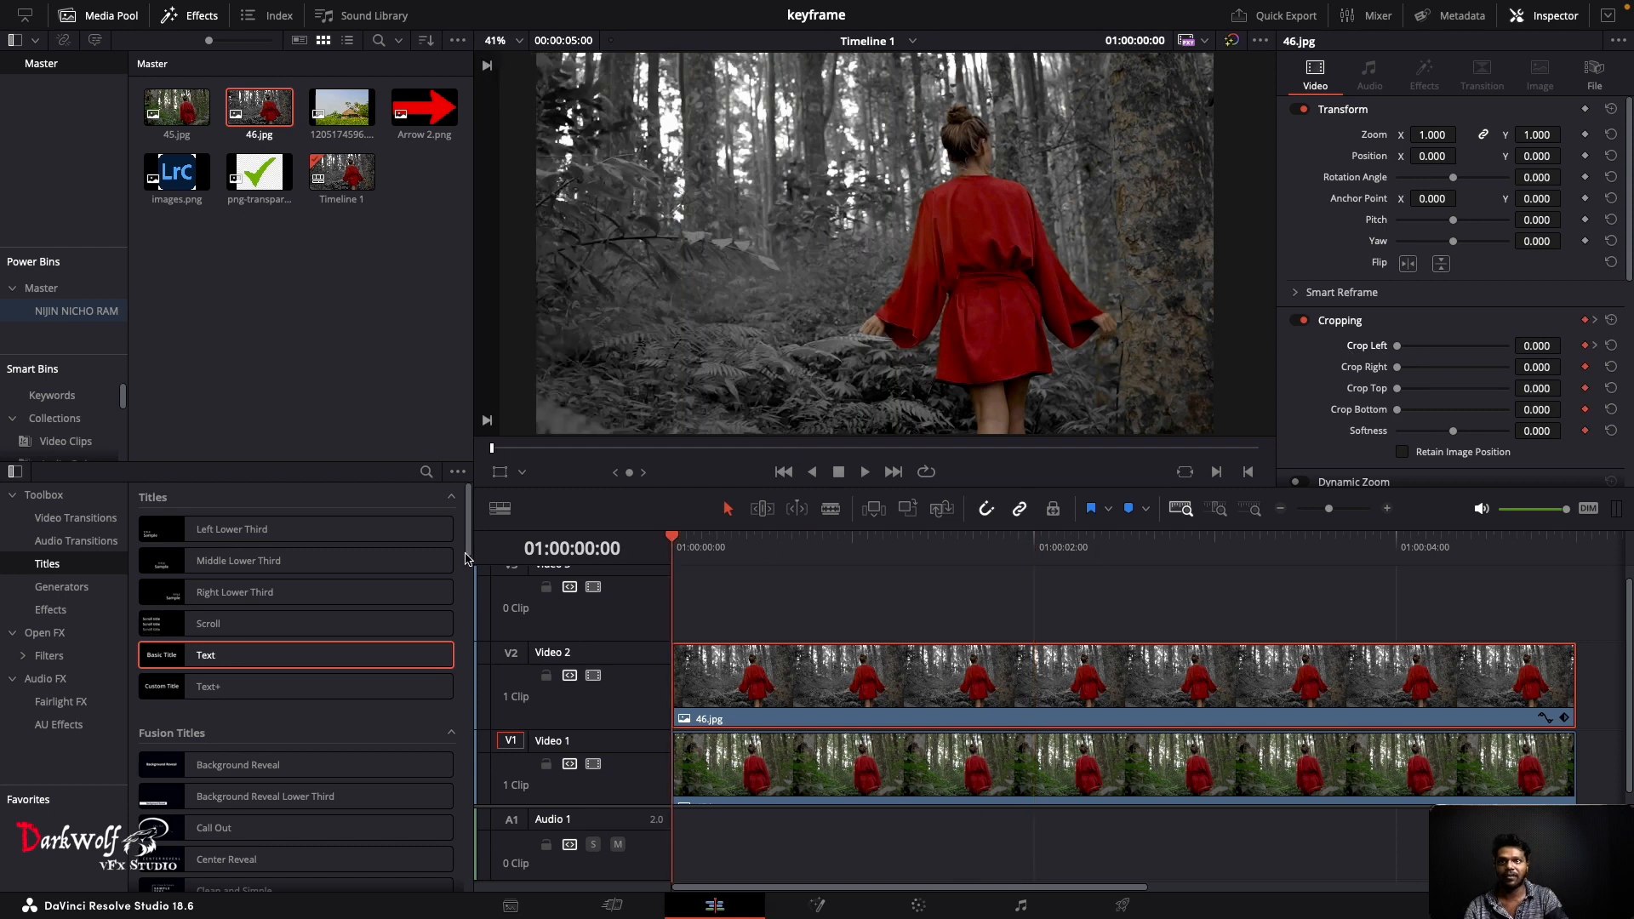
key("super+f")
key("space")
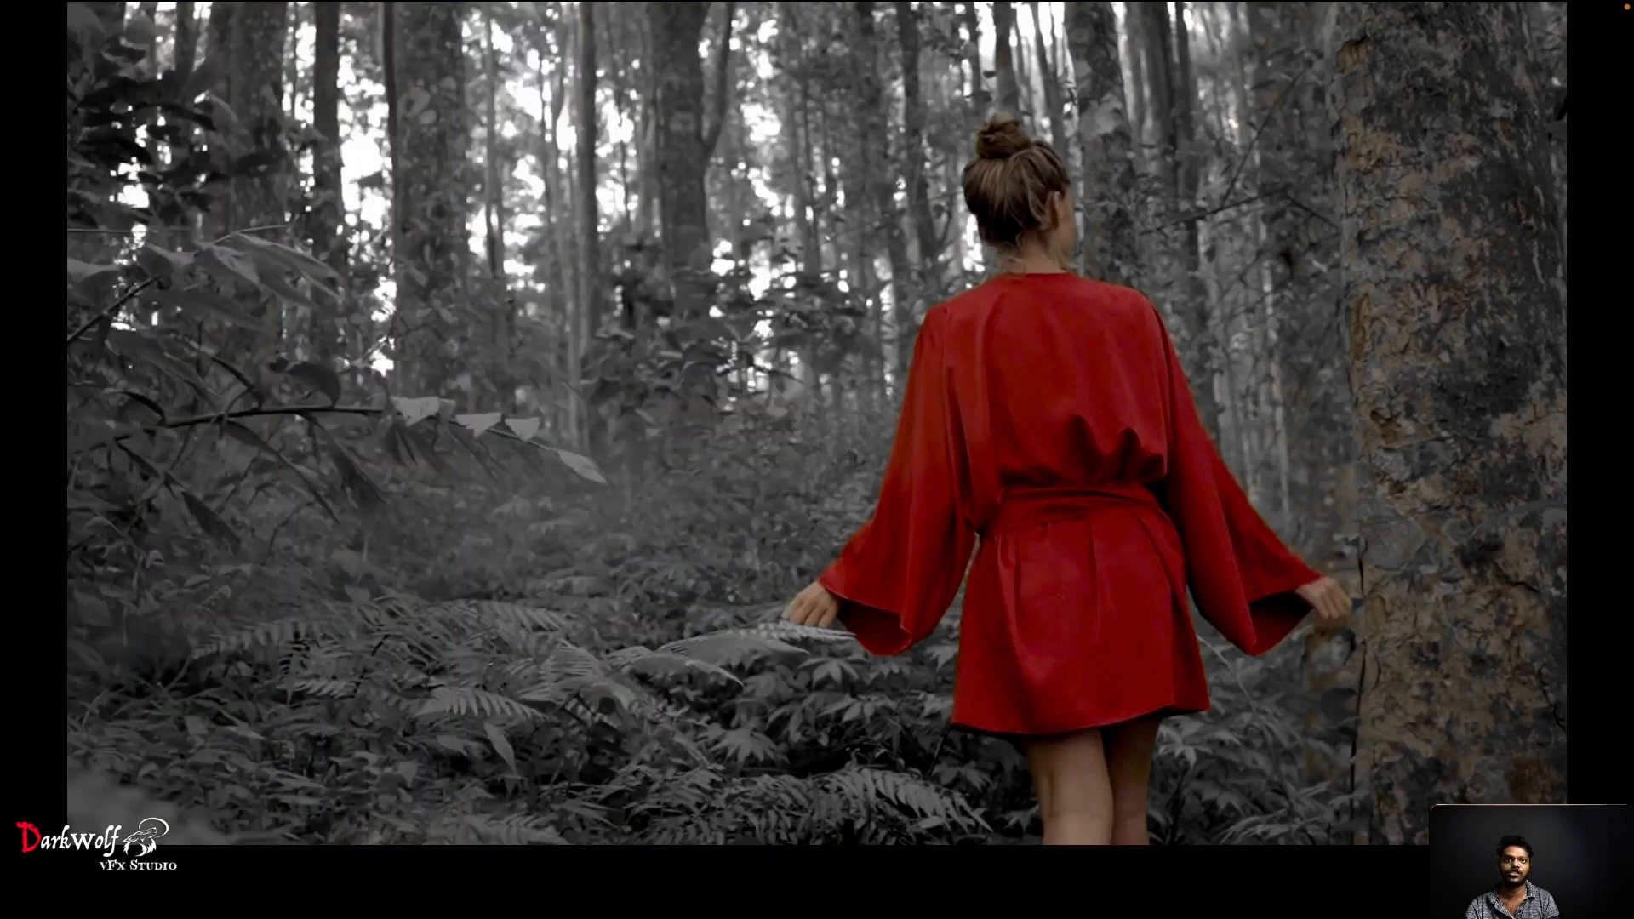
key("super+f")
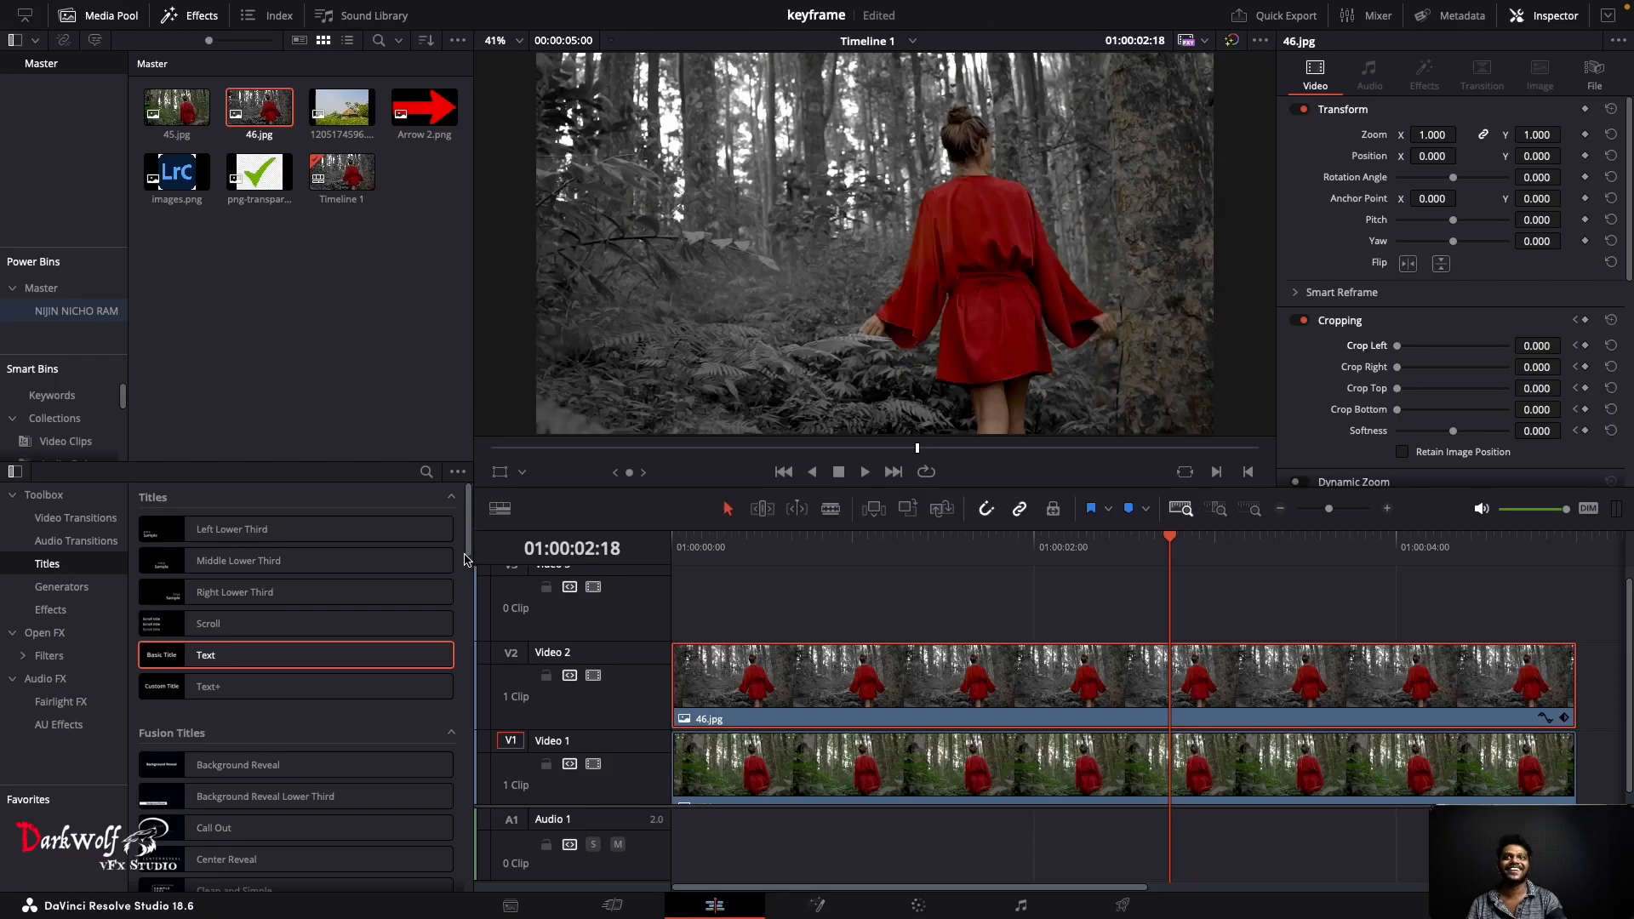
key("Home")
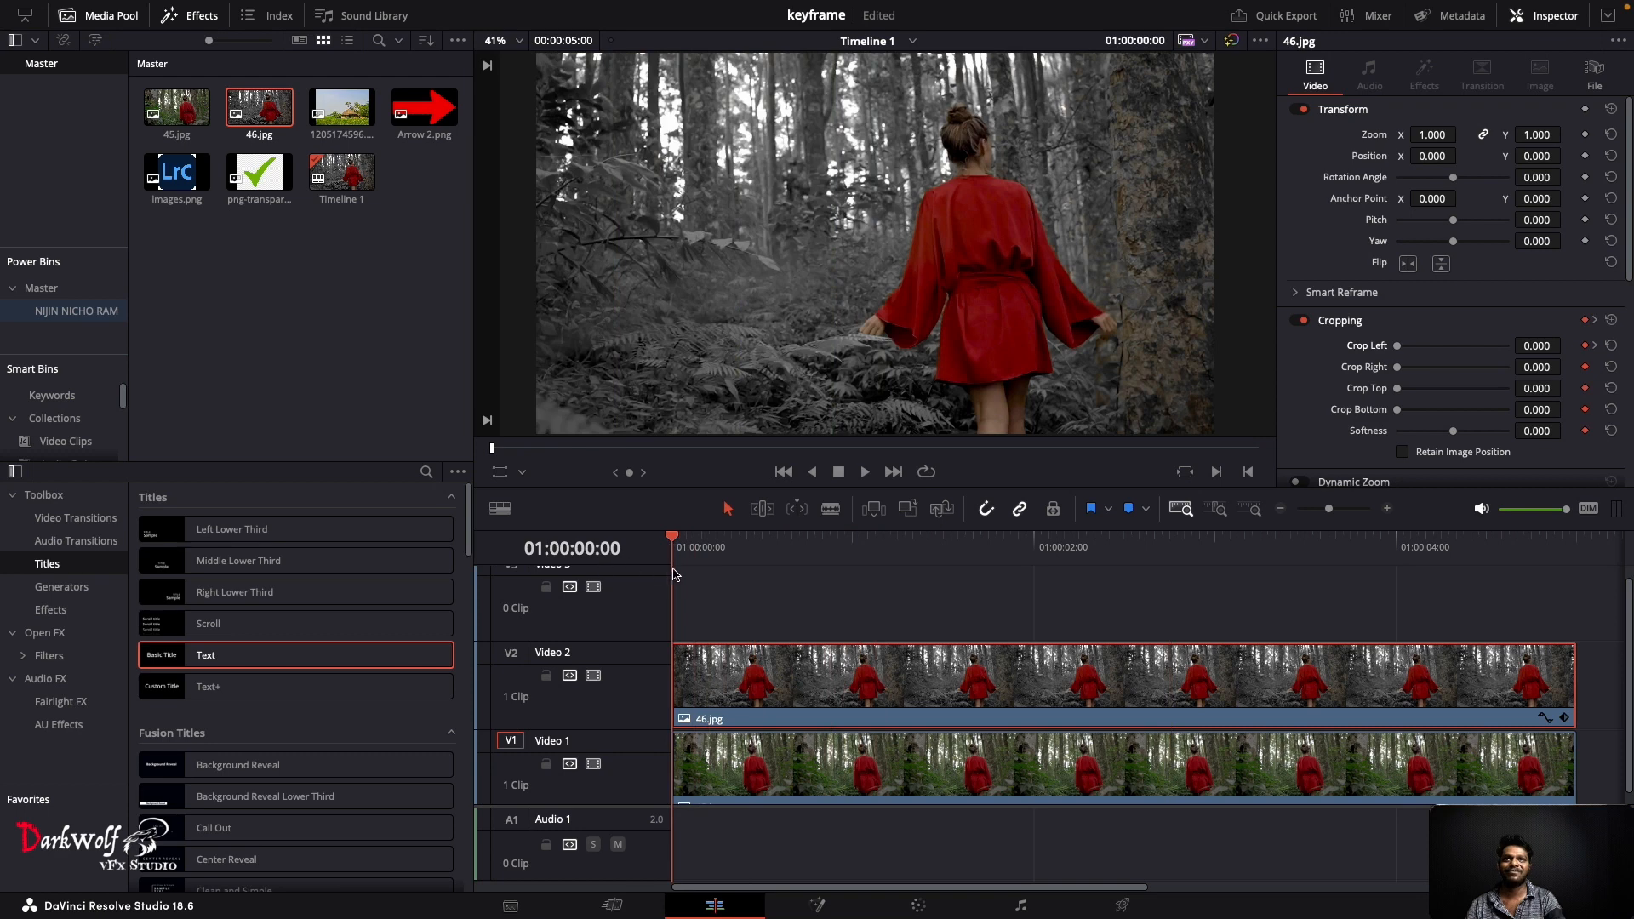
key("space")
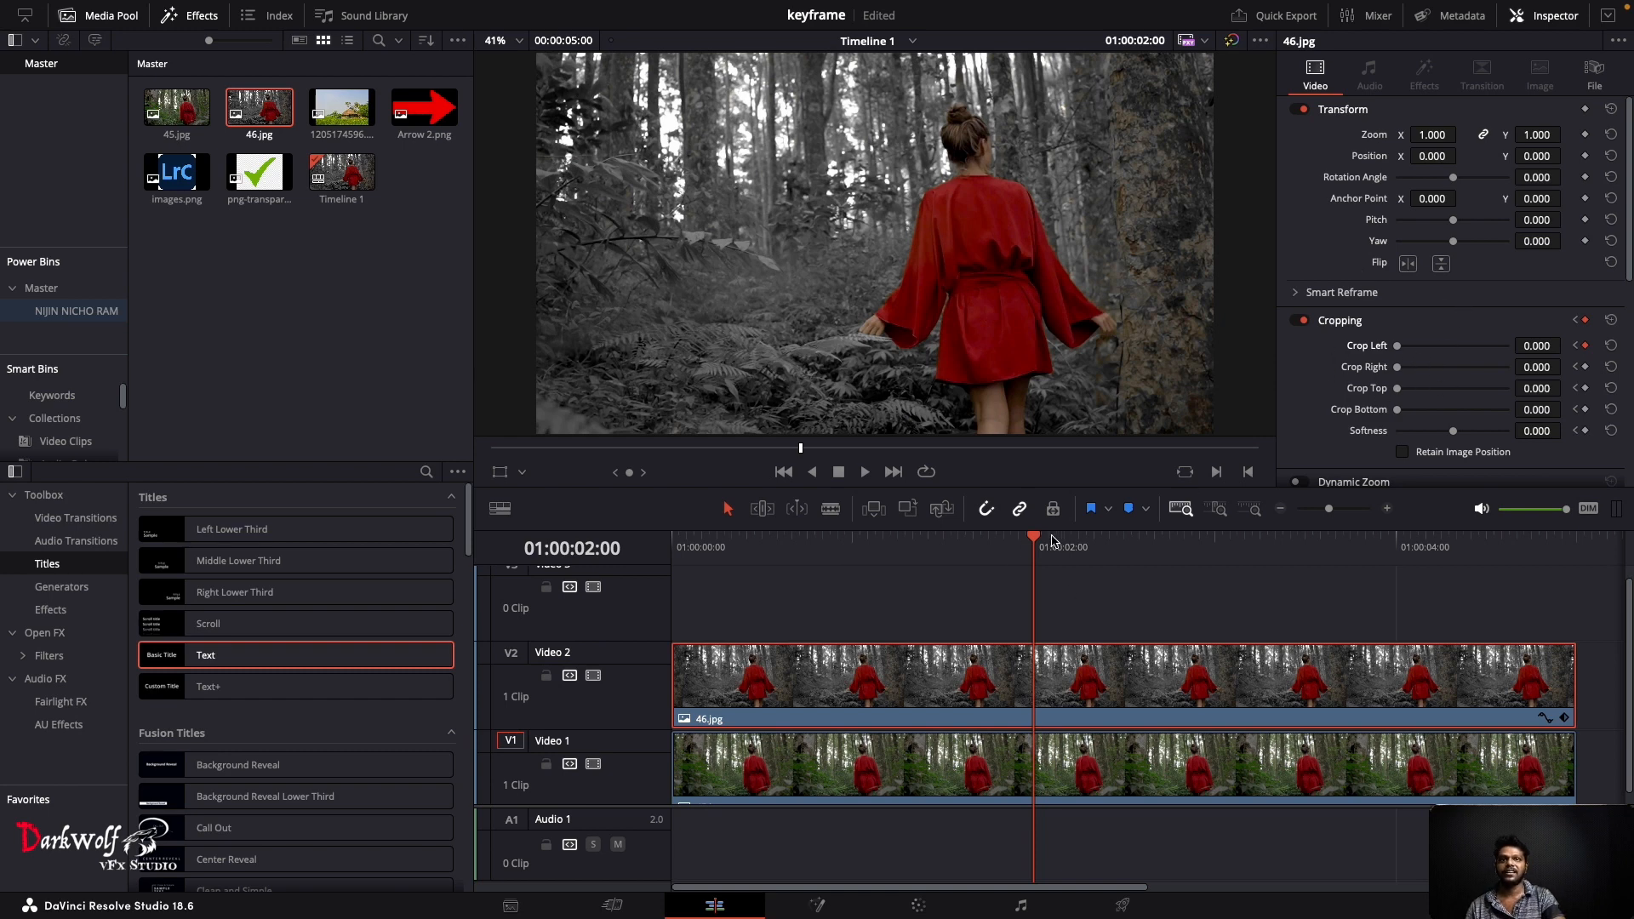
Step: Return to the timeline start and delete the 46.jpg clip from Video 2
key("Home")
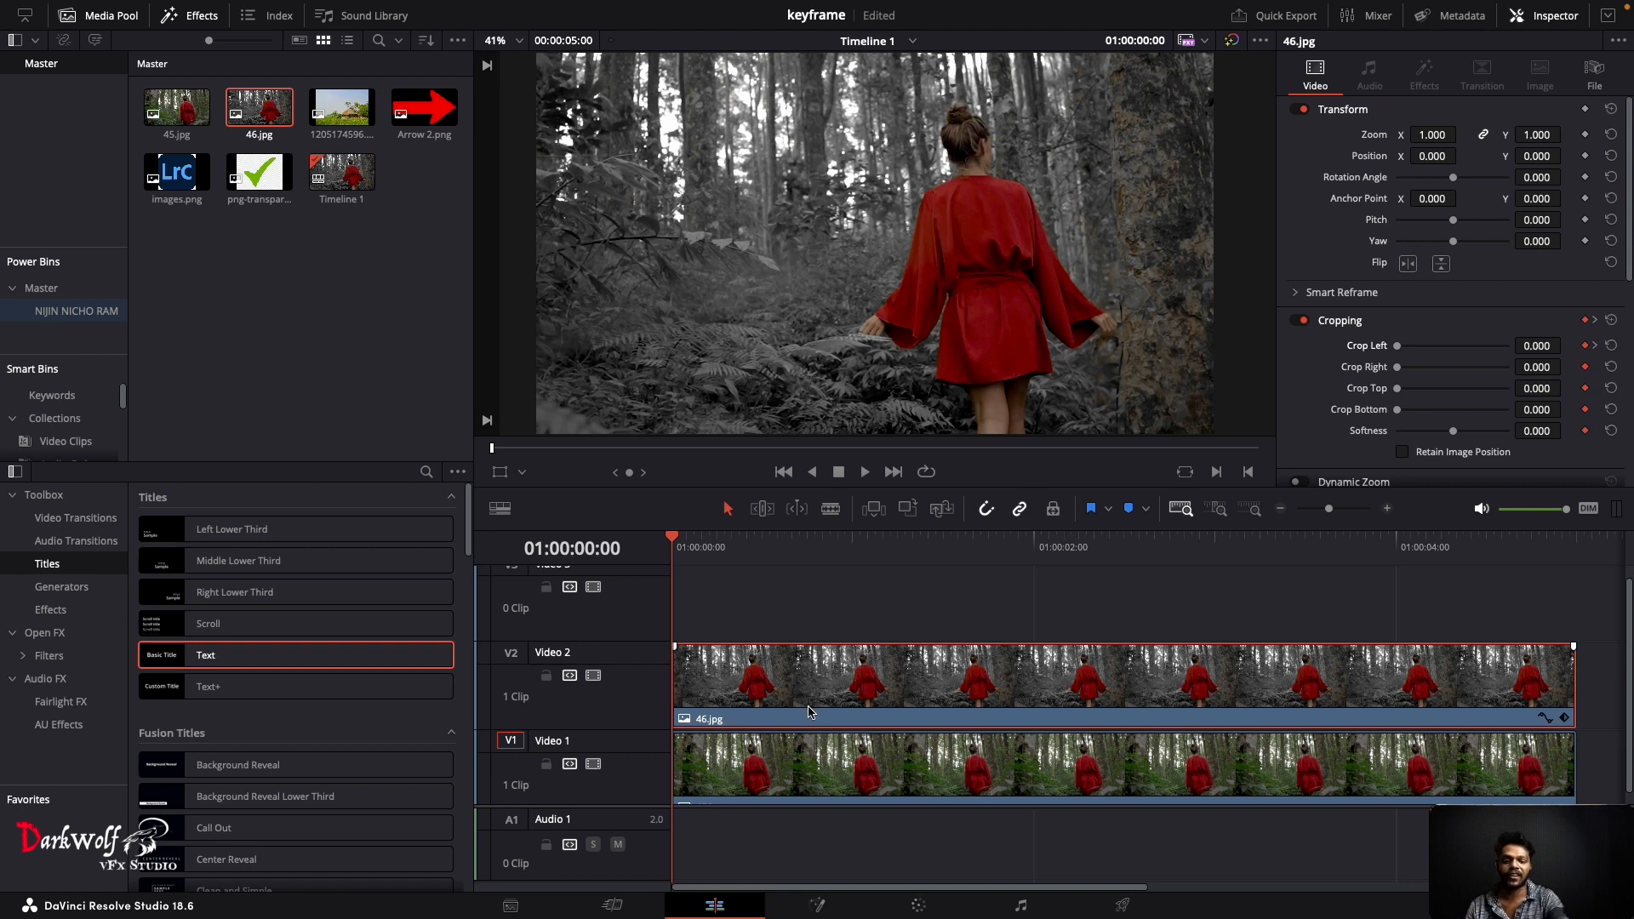
key("Delete")
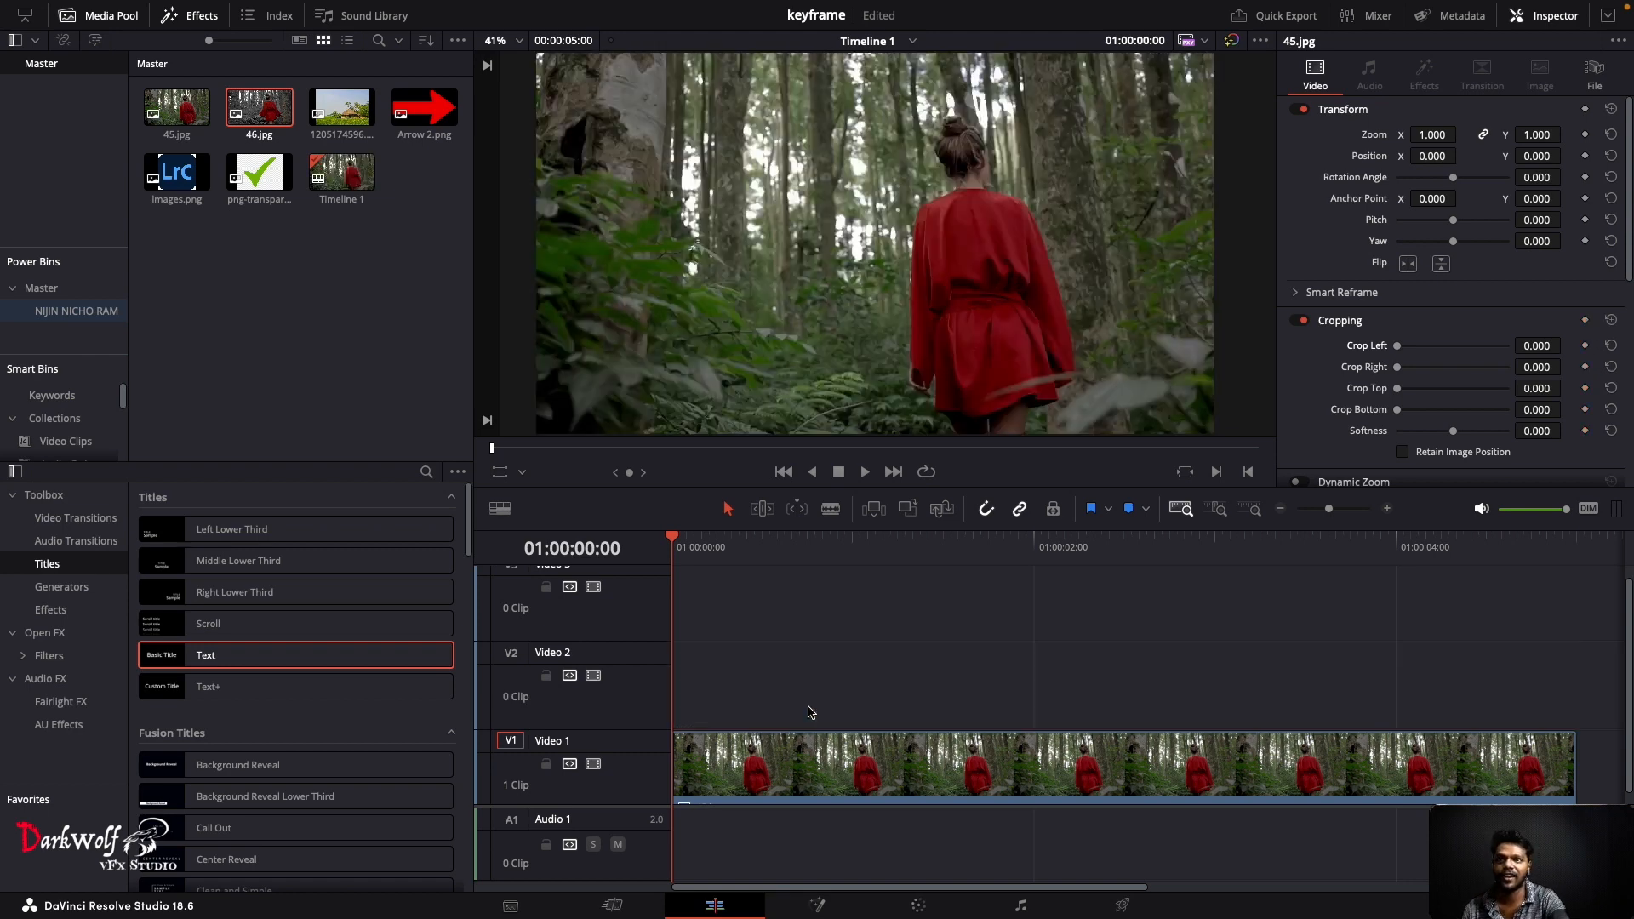
Step: Fade in the 45.jpg clip with Opacity keyframes of 0 at the timeline start and 100 at 01:00:01:07
left_click(786, 781)
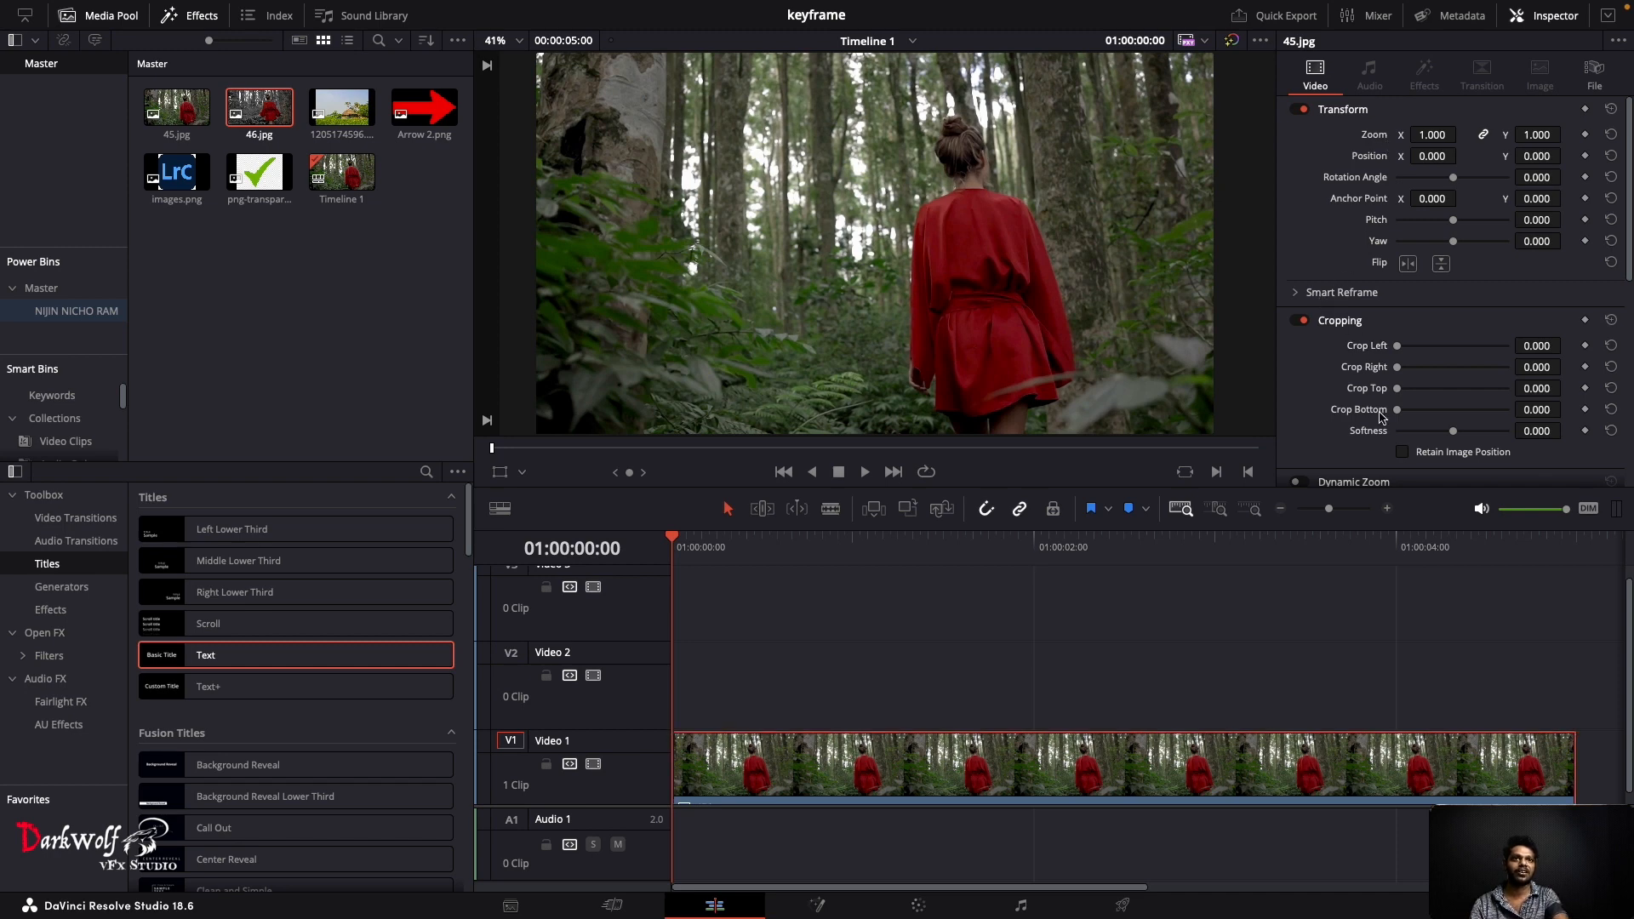
scroll(1378, 421, "down", 4)
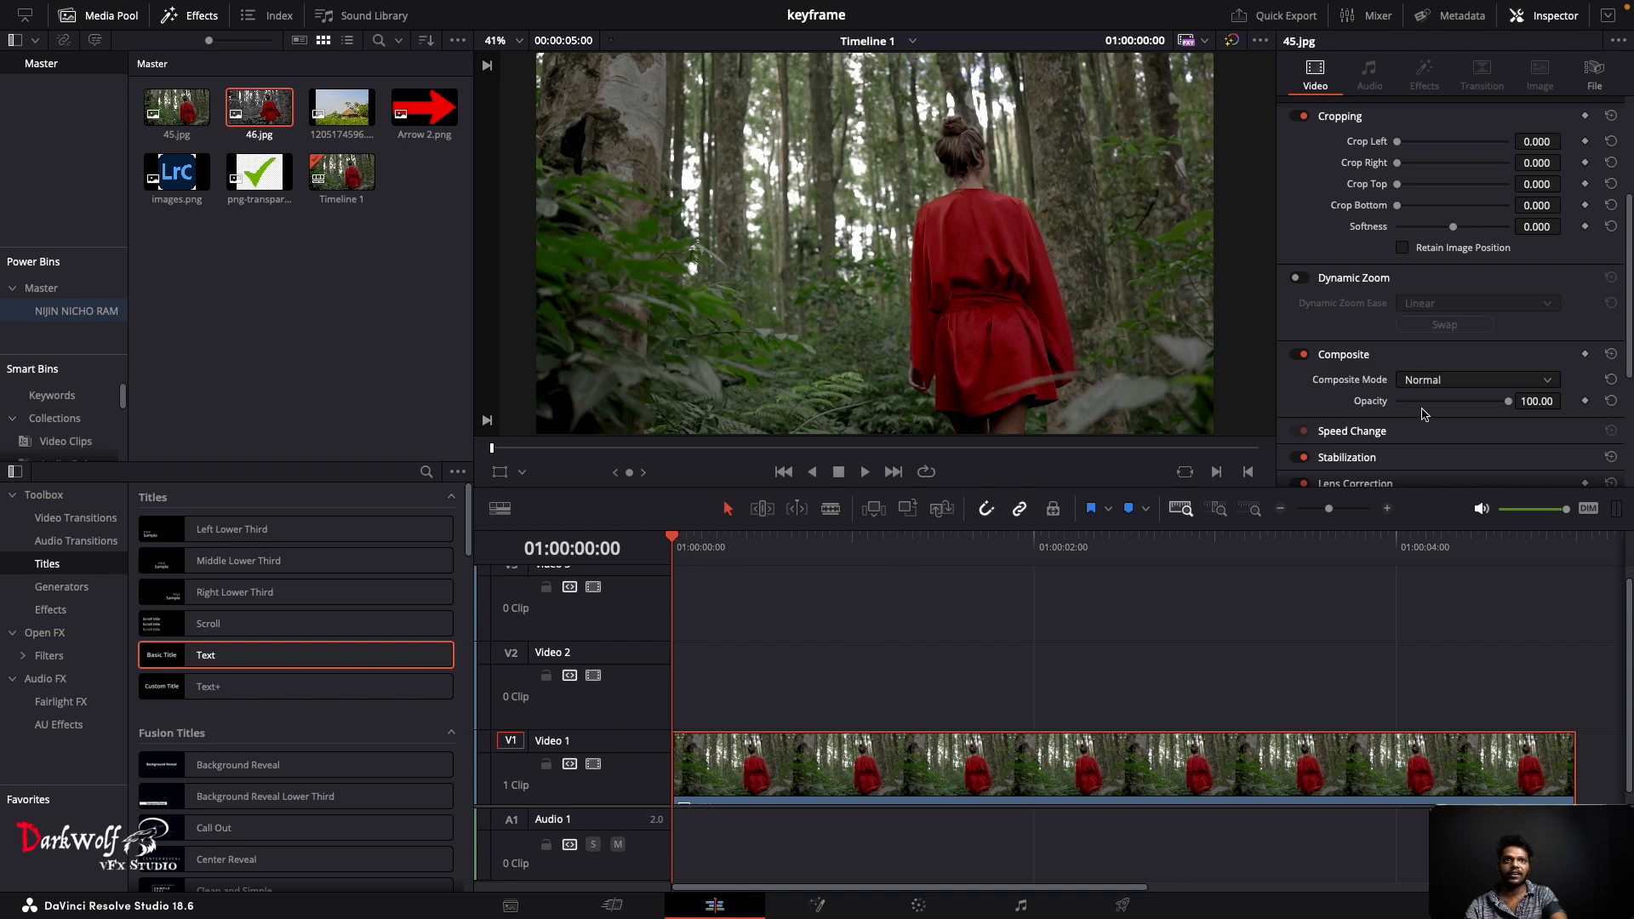
left_click_drag(1508, 402, 683, 608)
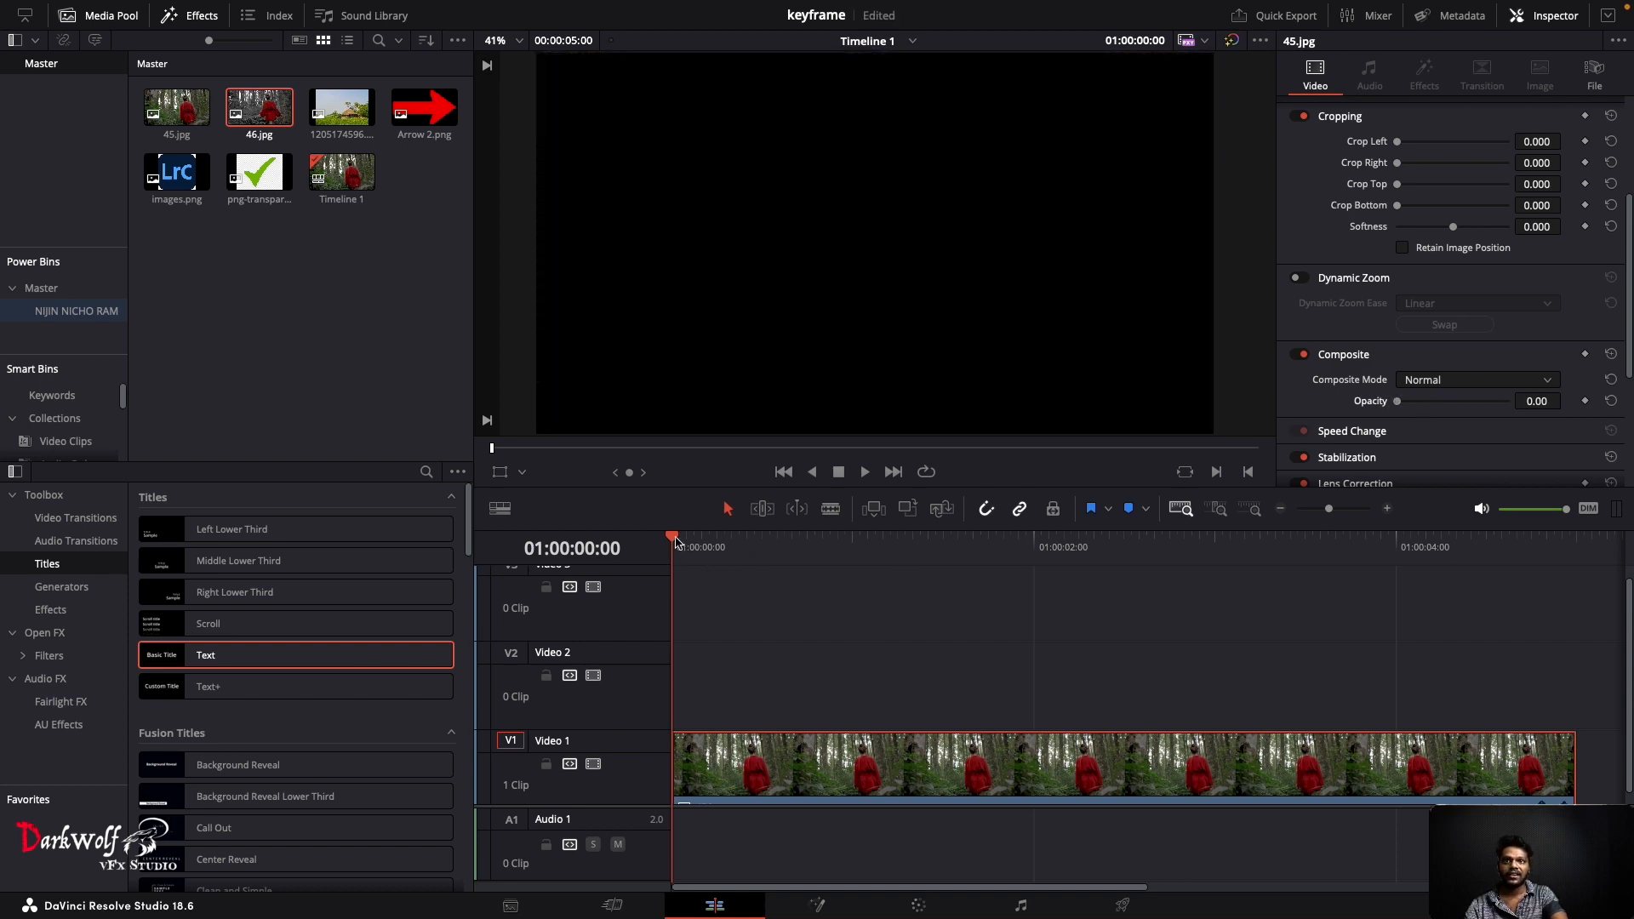
left_click_drag(676, 542, 641, 663)
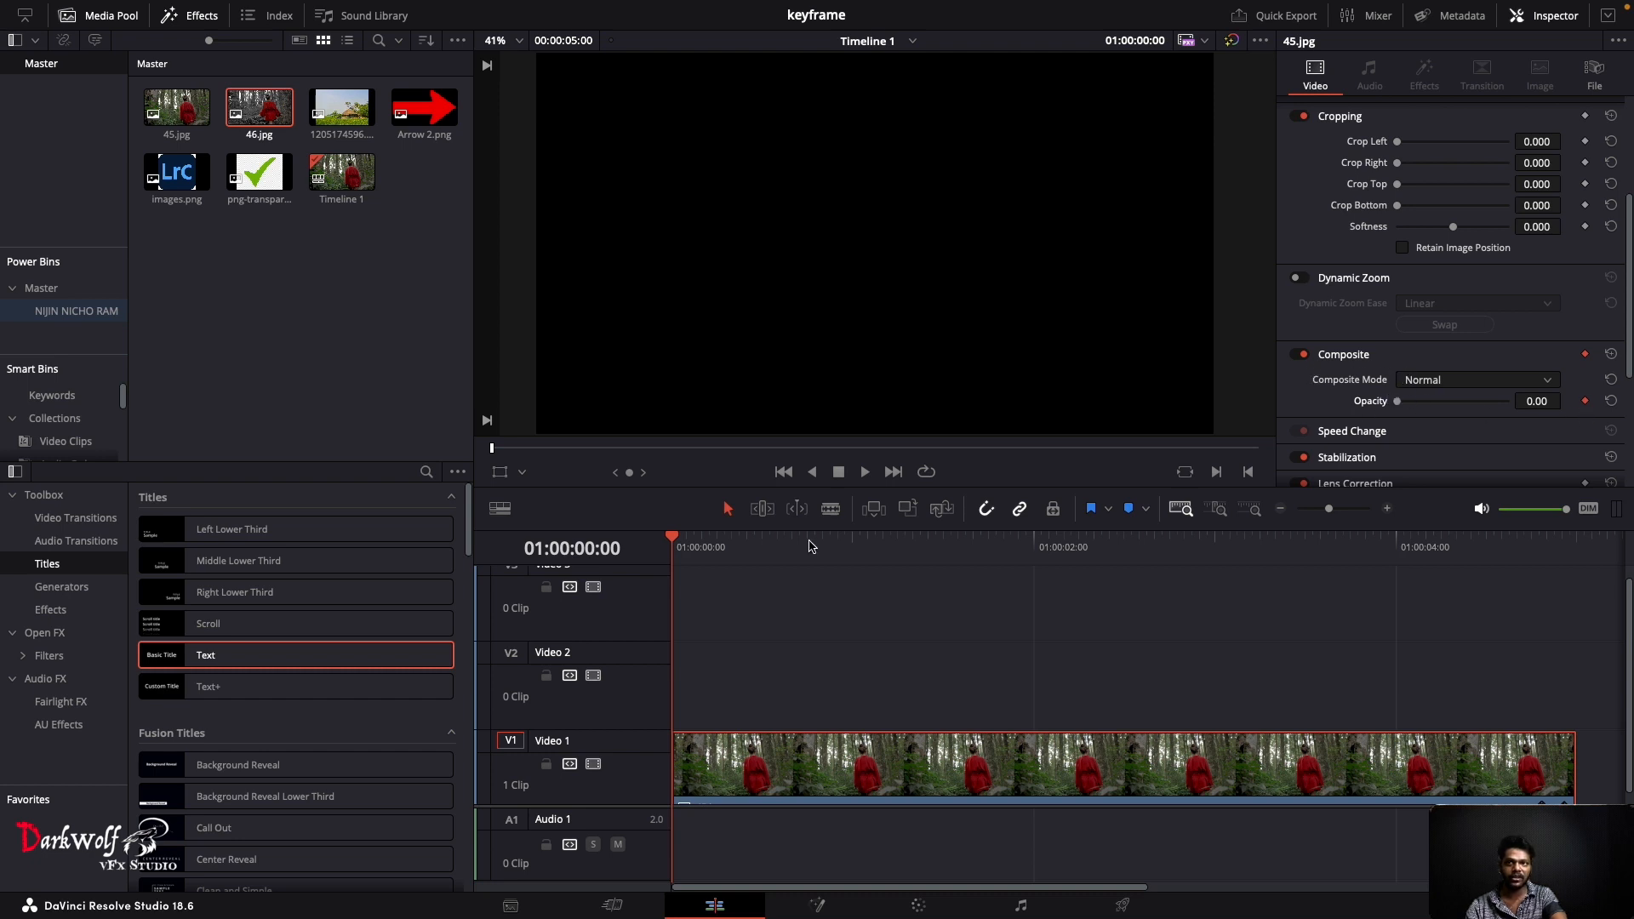
left_click_drag(674, 541, 709, 541)
left_click_drag(1397, 401, 1612, 402)
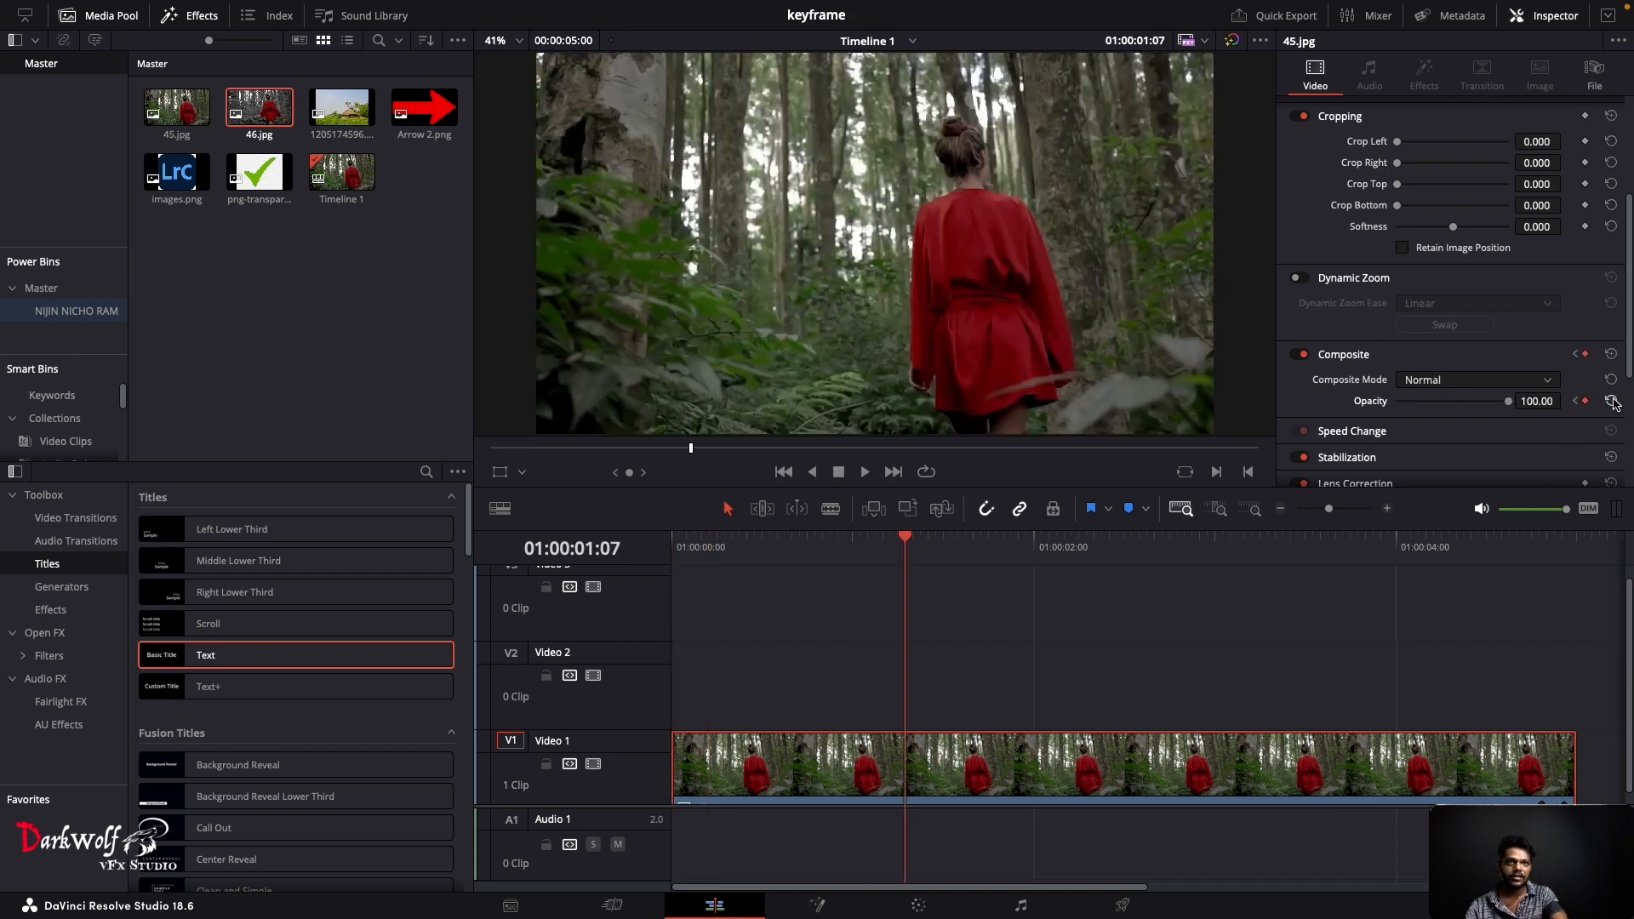
Step: Play and scrub the fade-in of the 45.jpg clip from the start of the timeline
left_click(679, 555)
key("space")
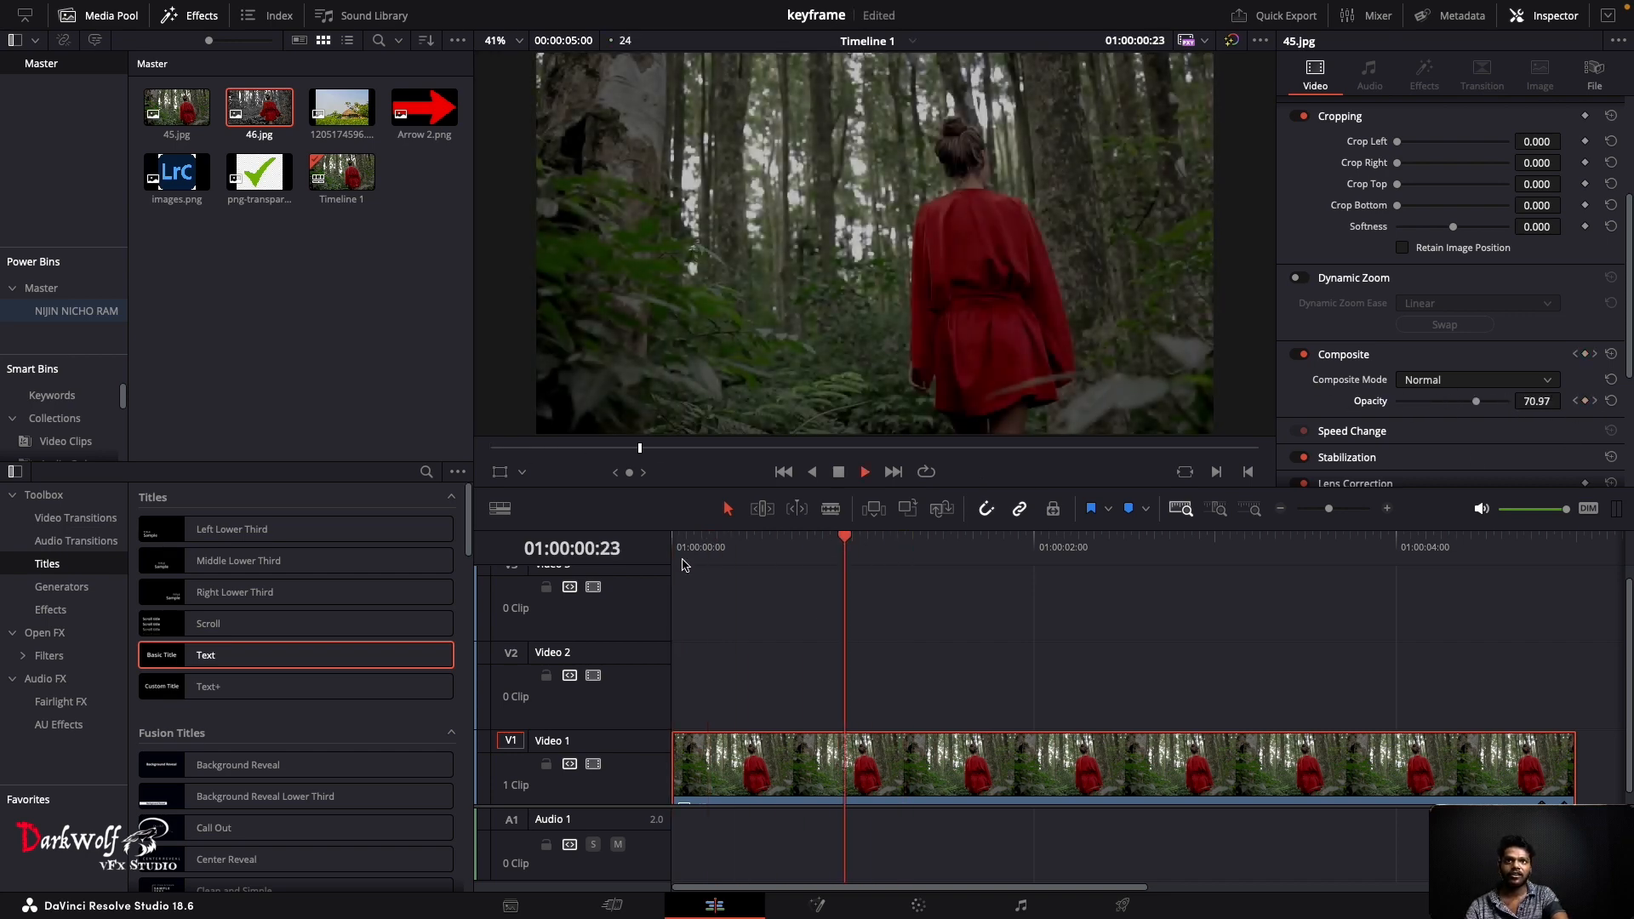
key("space")
left_click_drag(730, 542, 669, 557)
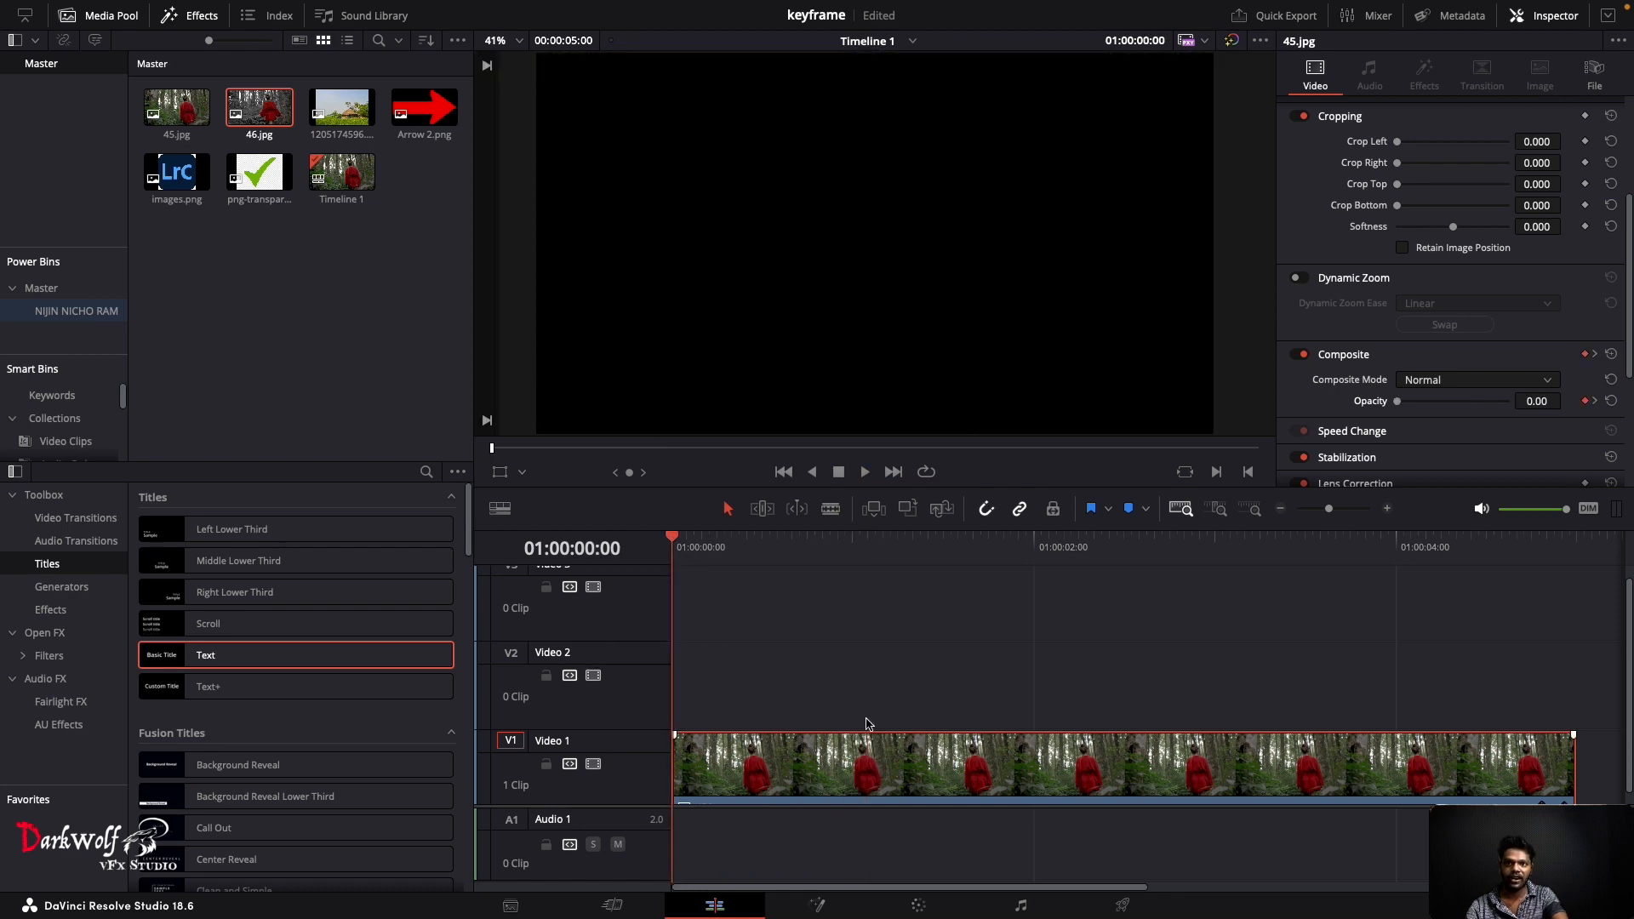
left_click(852, 545)
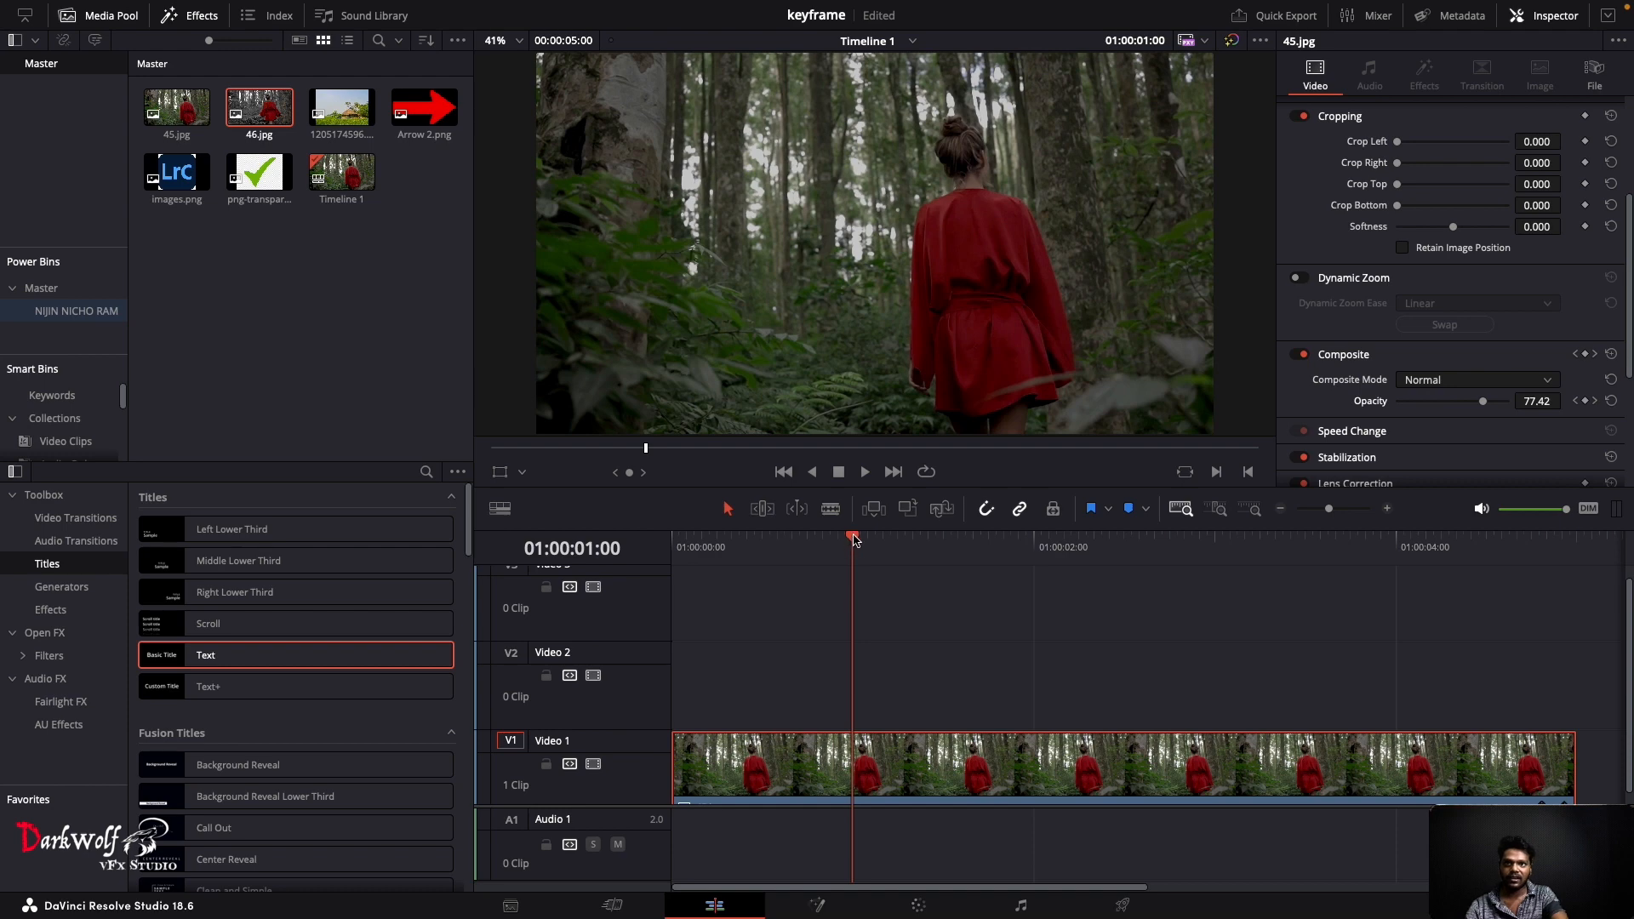
left_click_drag(854, 542, 476, 557)
key("space")
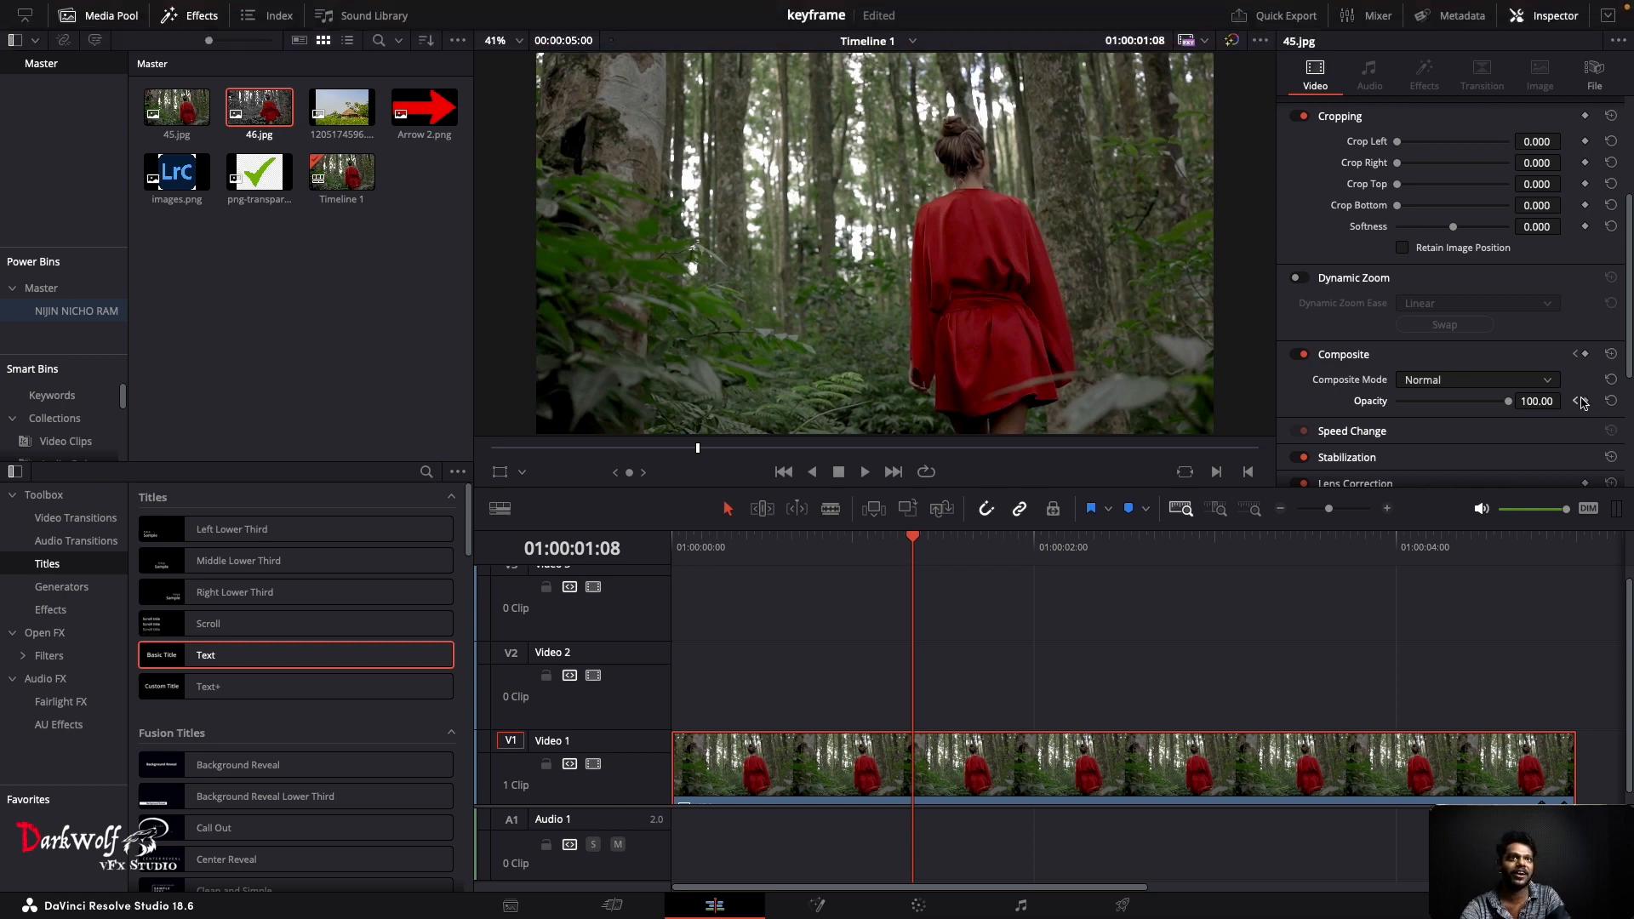
Step: Look over the rest of the 45.jpg clip's video properties and its Color page
scroll(1384, 330, "down", 4)
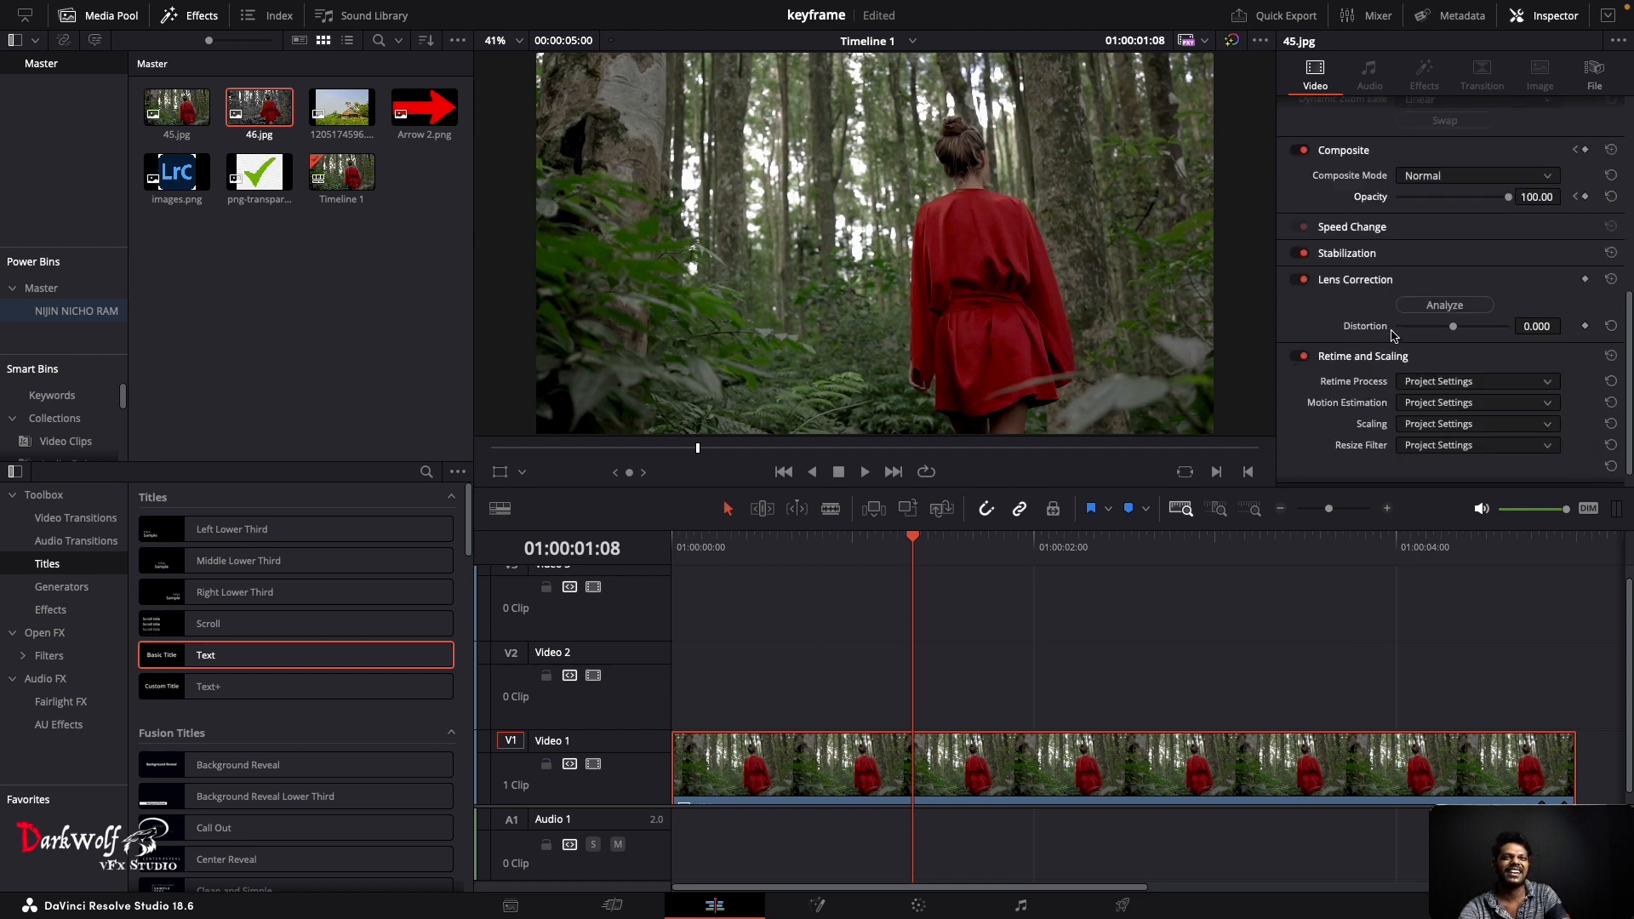
scroll(1396, 333, "down", 1)
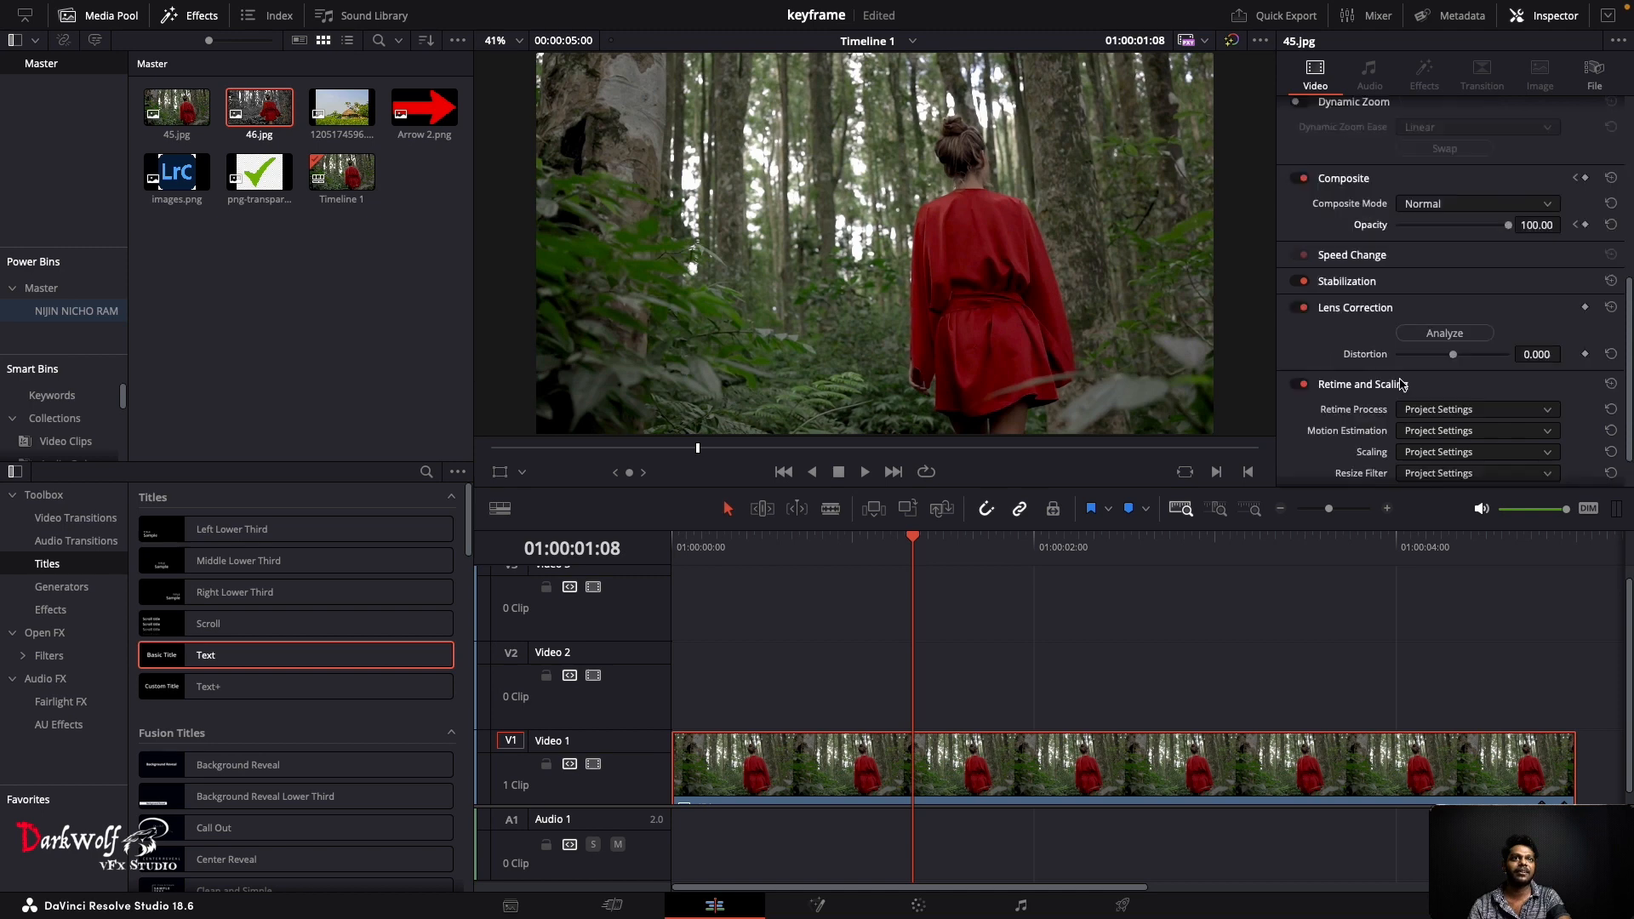
scroll(1400, 375, "up", 5)
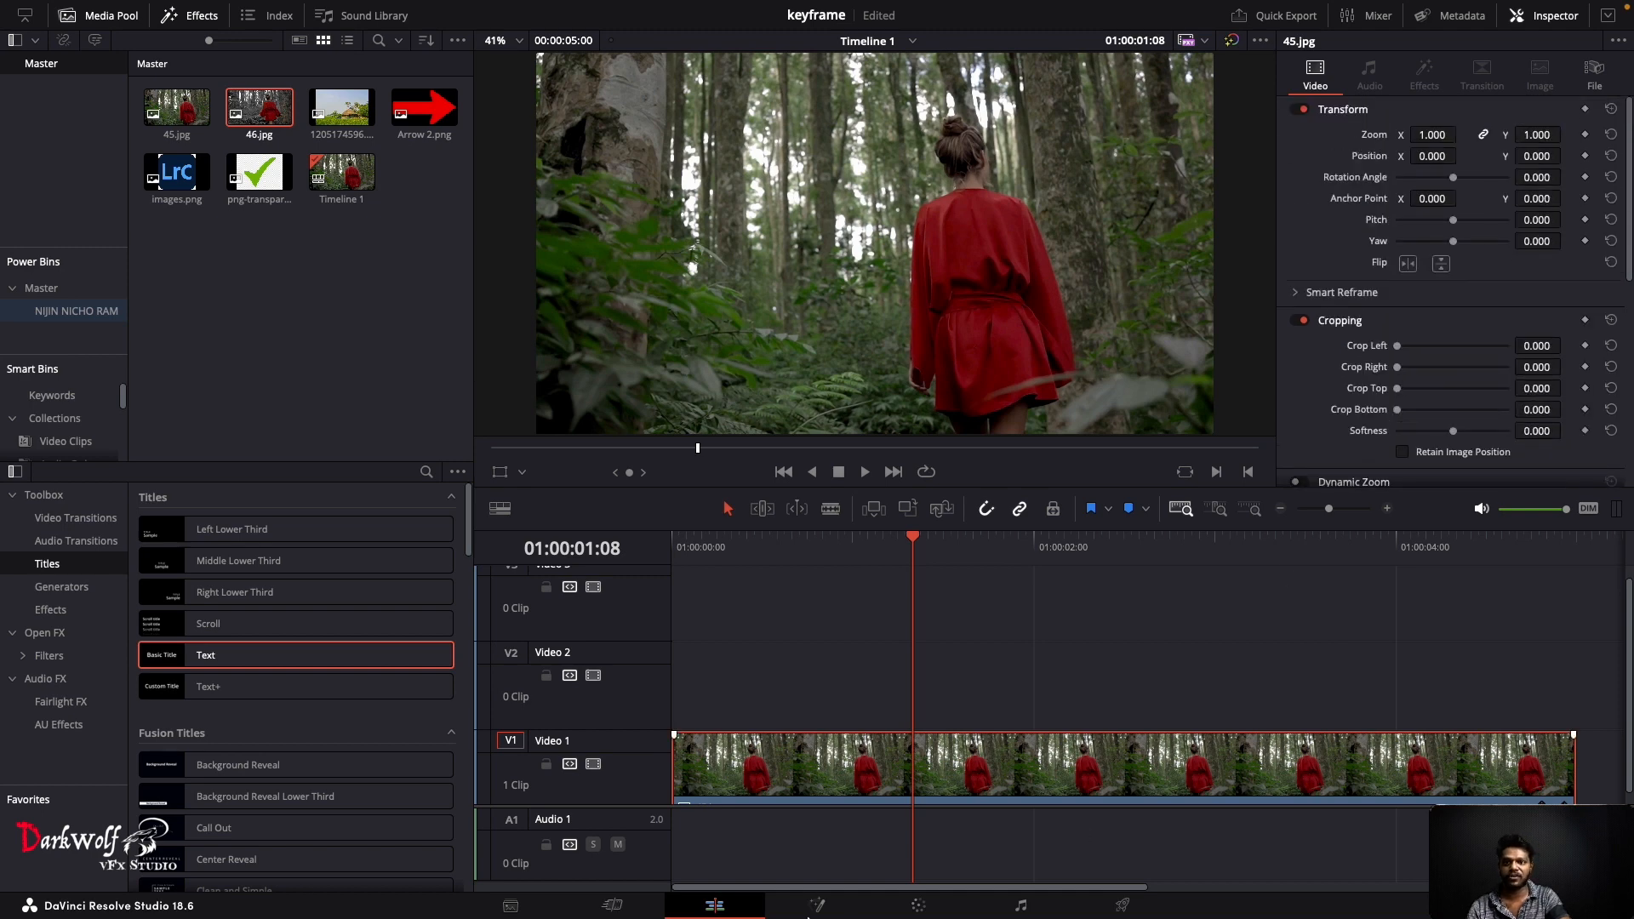
left_click(918, 906)
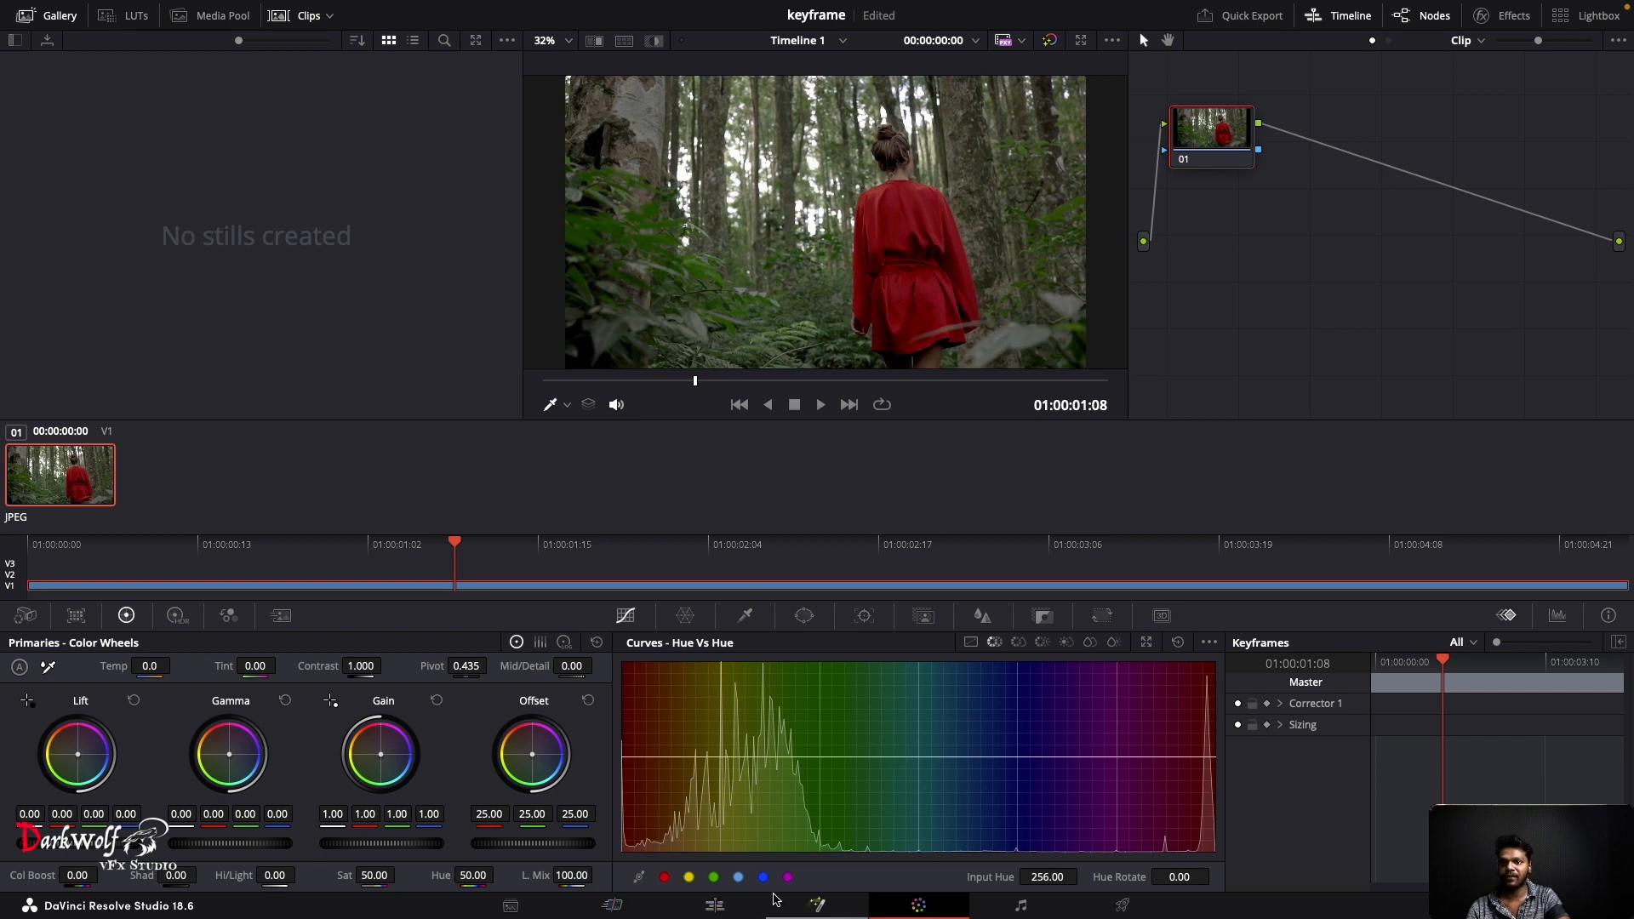
Step: Back on the Edit page, replace the 45.jpg clip with the hut landscape image on Video 1 and png-transparent-right-mark-tick.png on Video 2
left_click(715, 906)
key("Delete")
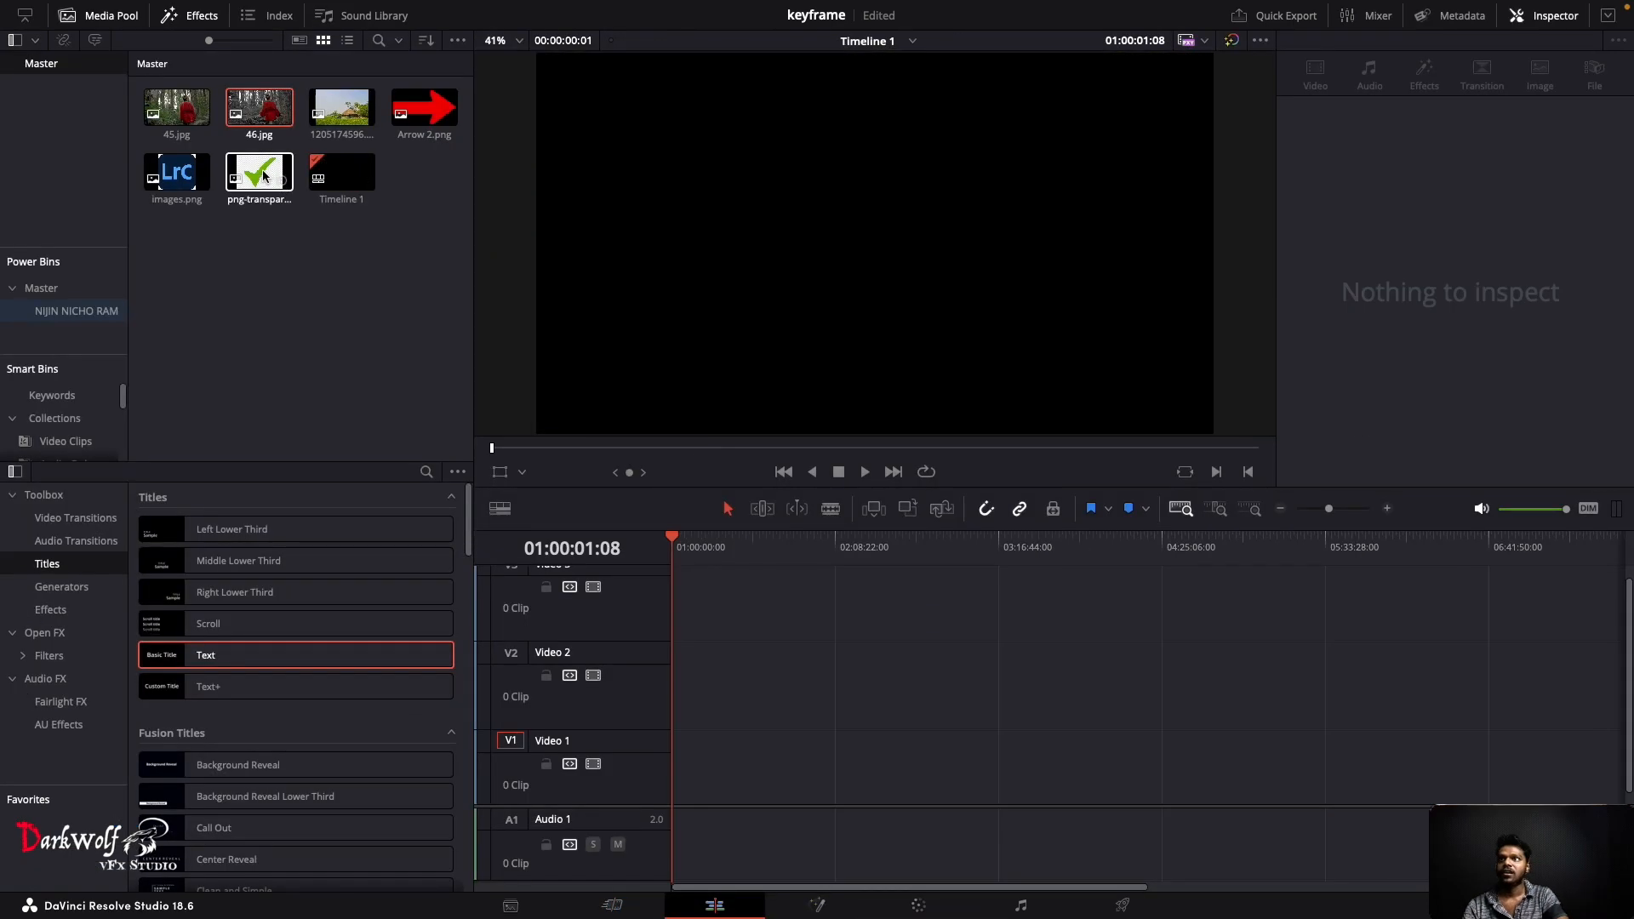
left_click_drag(259, 173, 689, 776)
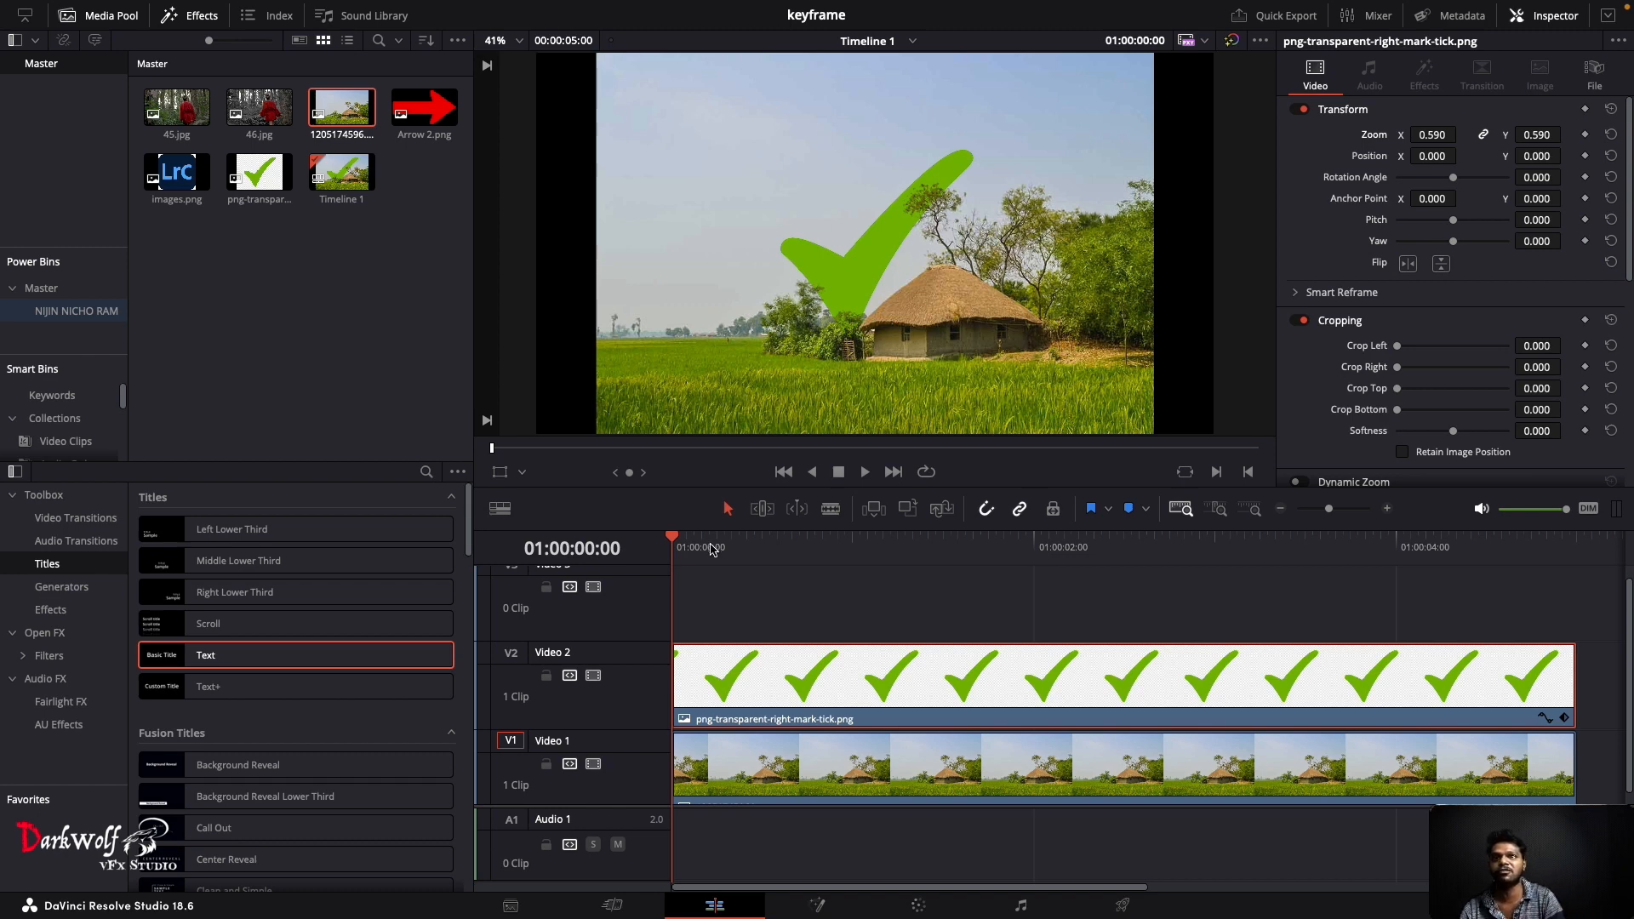
Step: Set the green tick clip's Zoom to 0.500 on both axes at the timeline start
left_click_drag(715, 549, 754, 549)
key("Home")
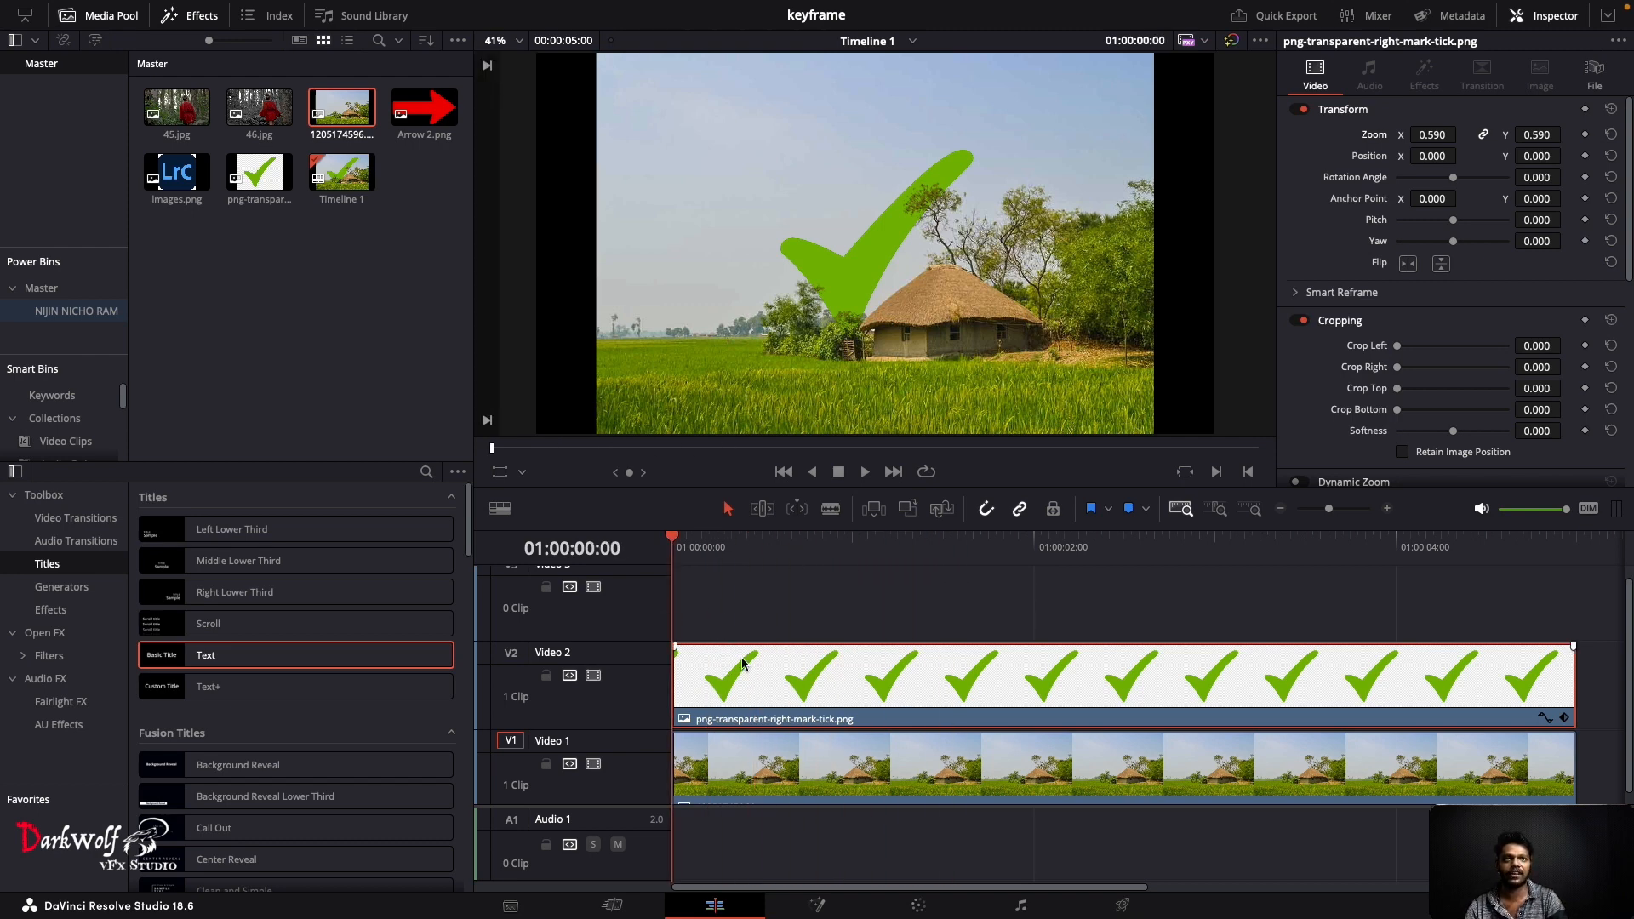
left_click_drag(1432, 140, 1424, 140)
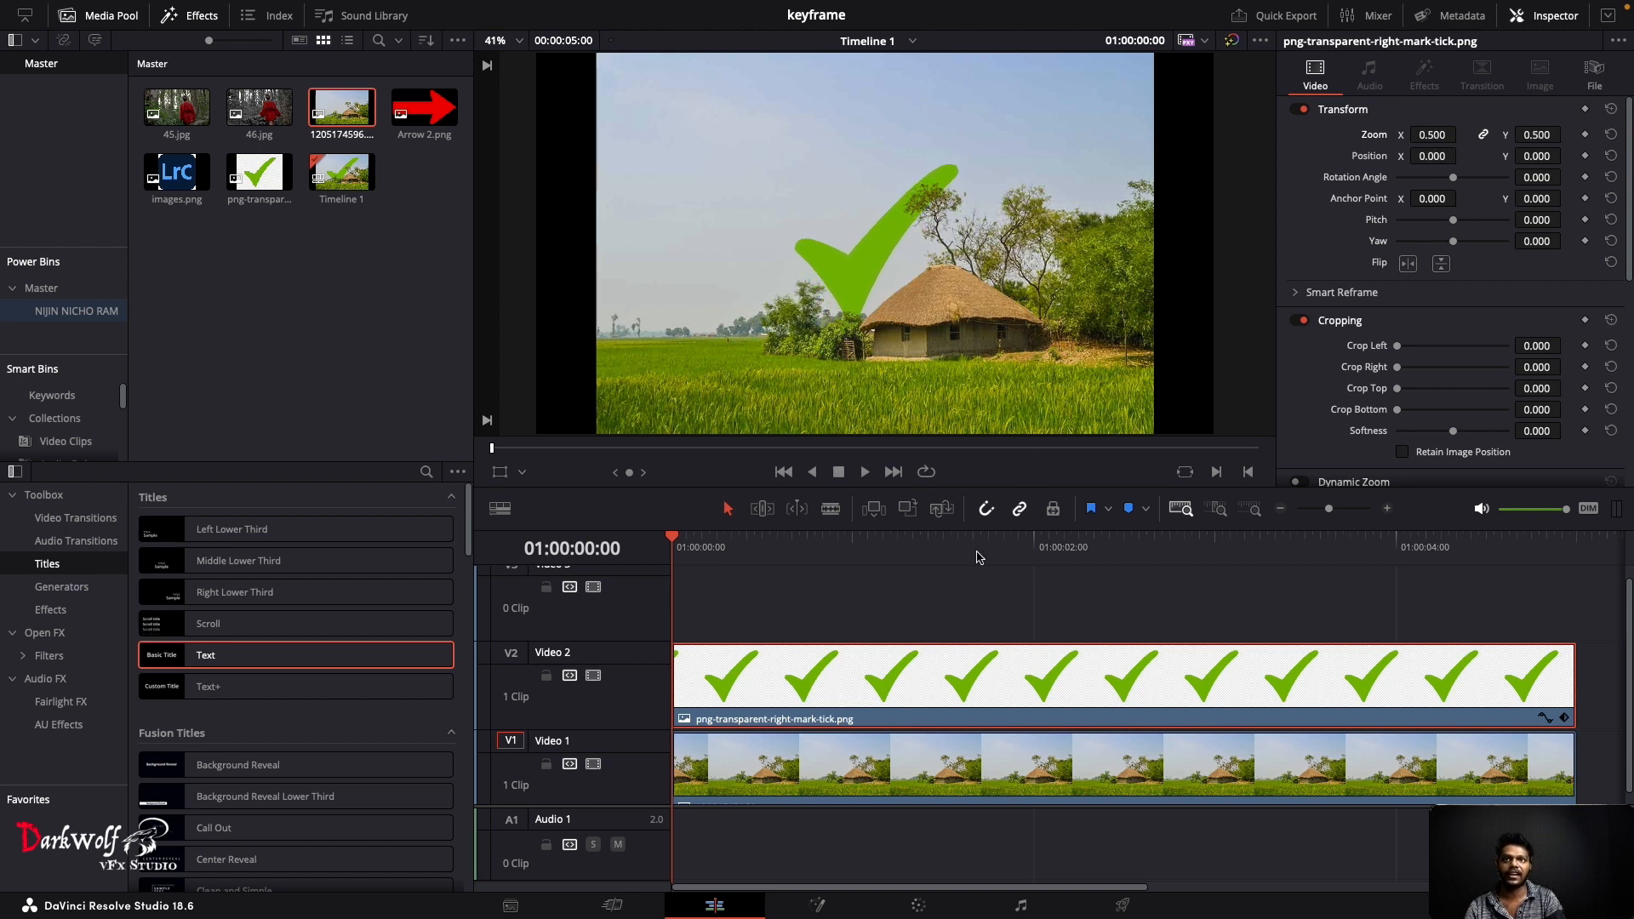
left_click_drag(682, 549, 665, 596)
Step: Add a Hue Vs Hue curve point to the tick clip at Input Hue 98.40 with Hue Rotate -5.60, and return to the Edit page
left_click(918, 907)
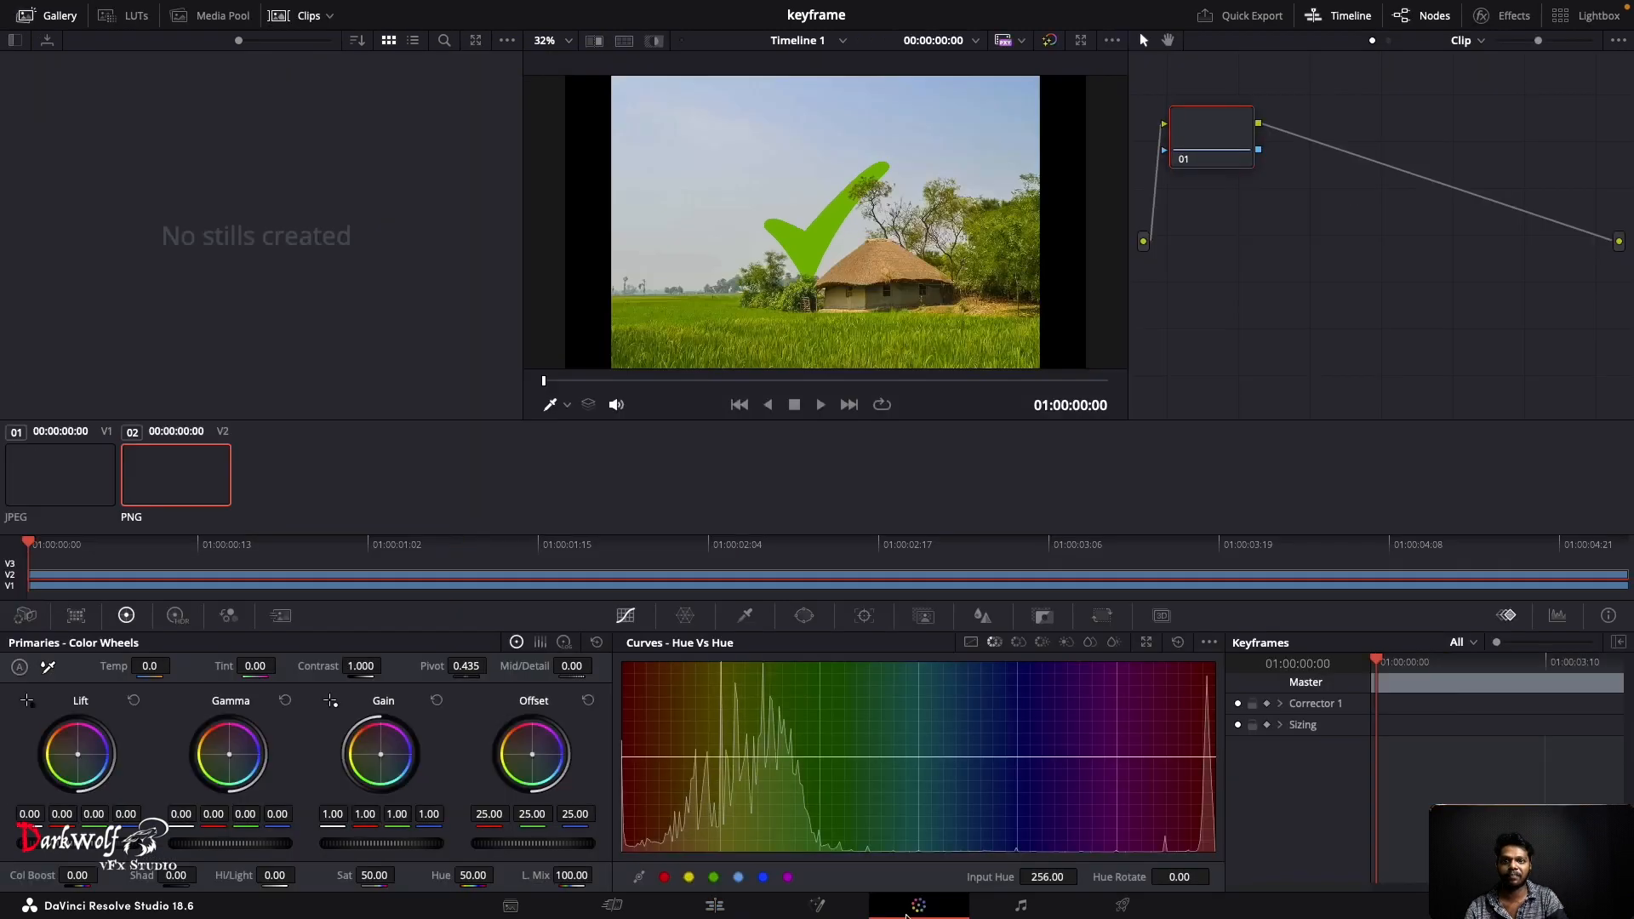
left_click(911, 757)
left_click_drag(911, 756, 956, 765)
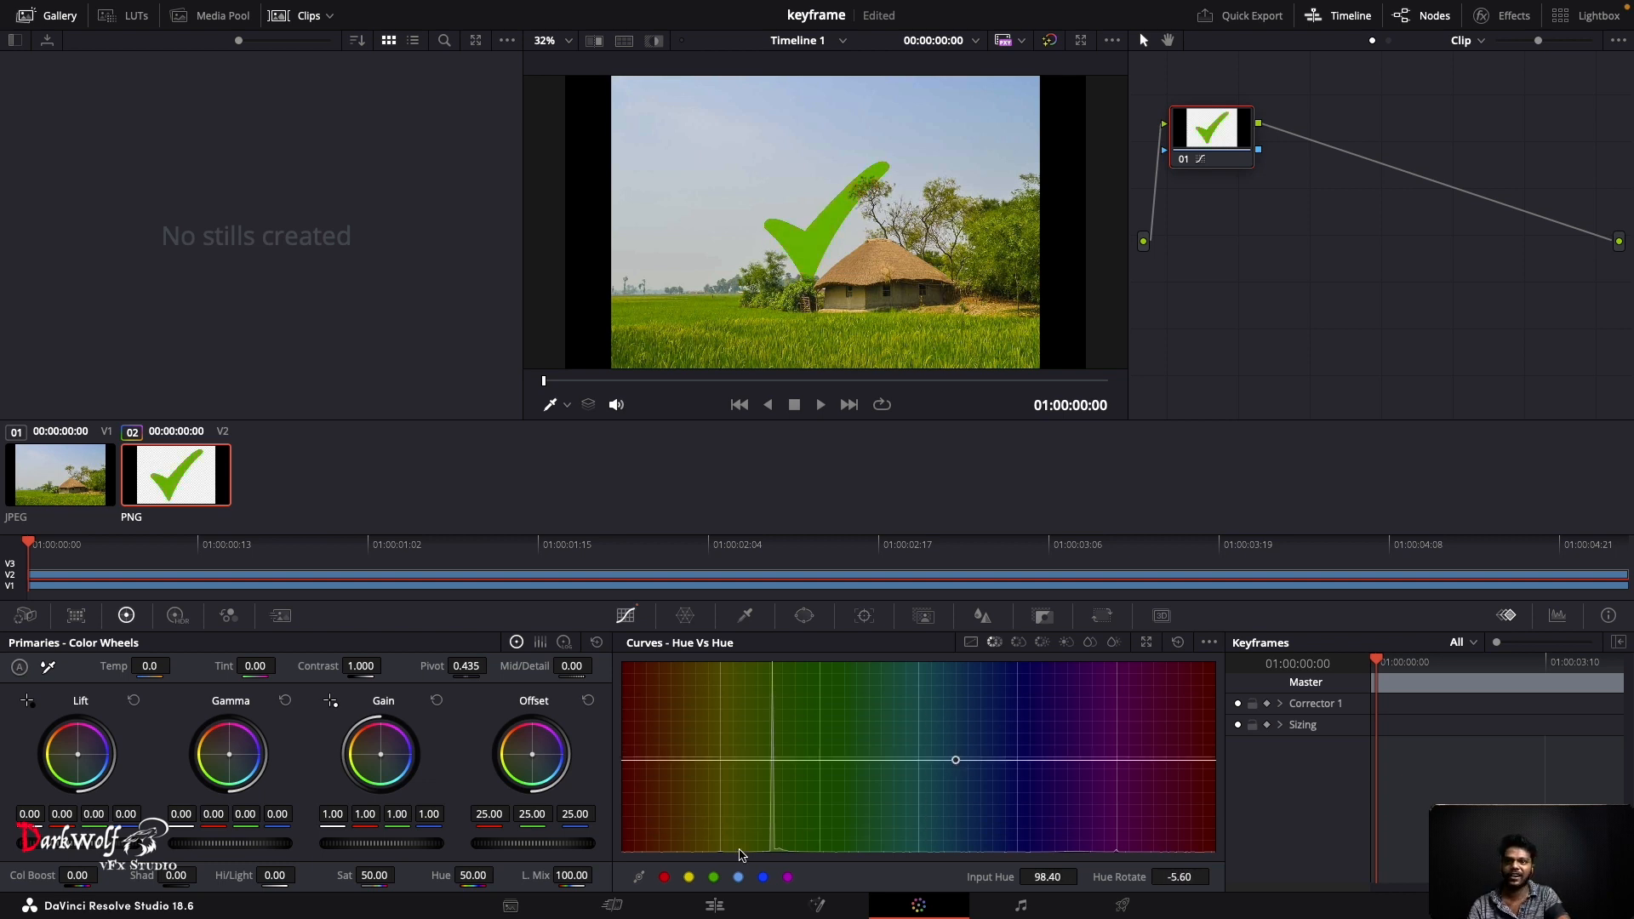
left_click(725, 906)
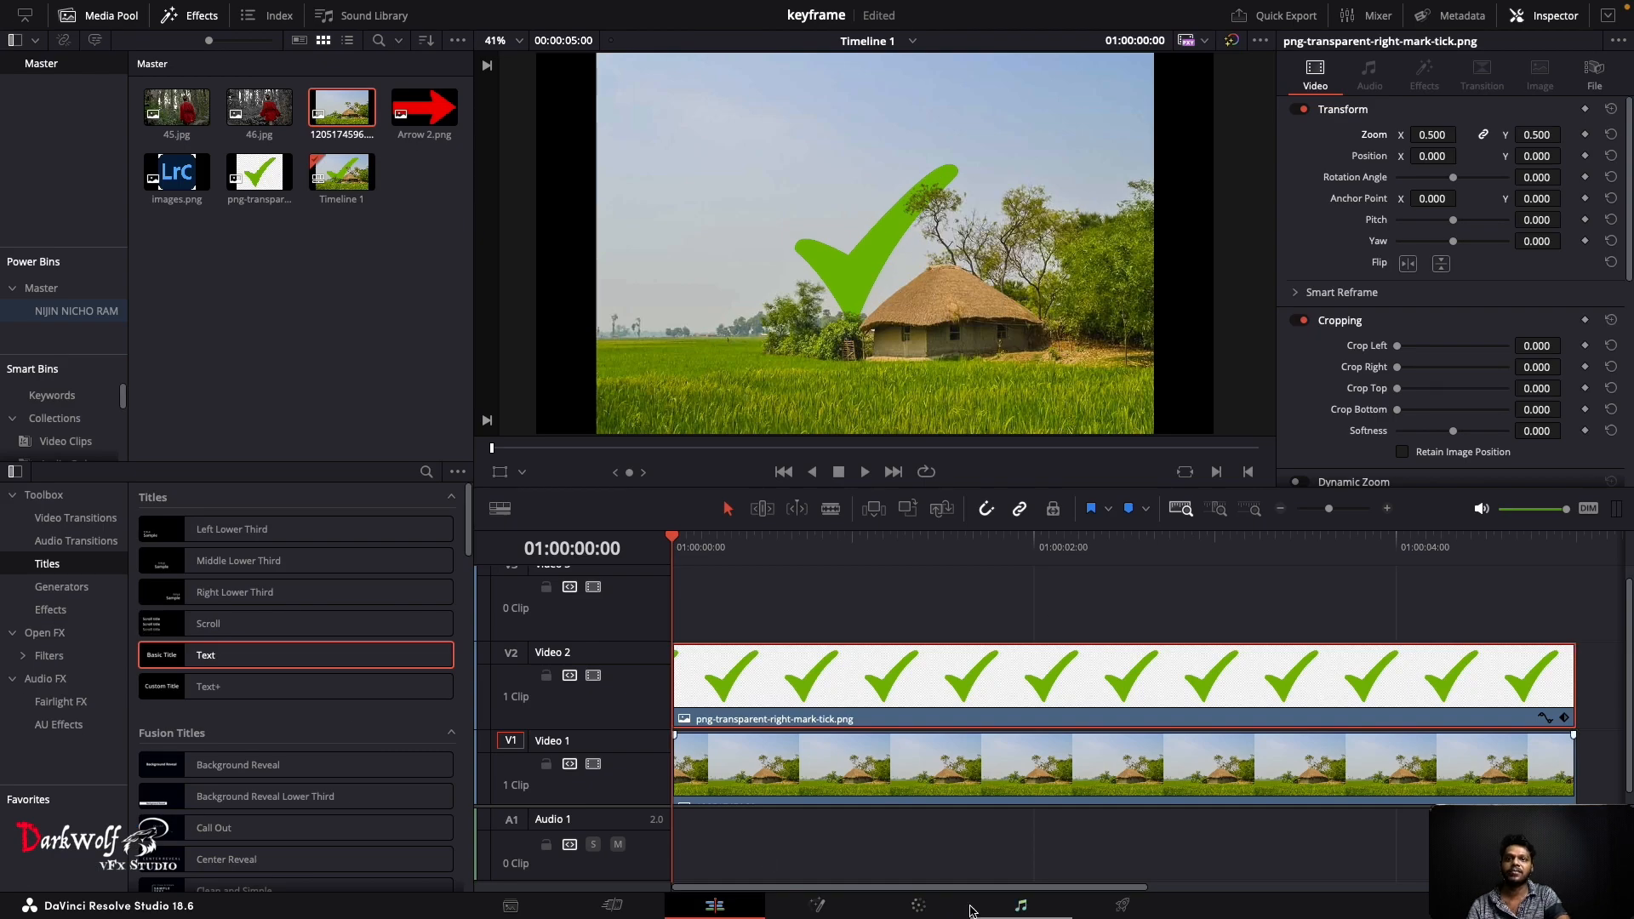
Step: View the tick clip on the Color and Fusion pages, ending back on the Edit page
left_click(919, 906)
left_click(817, 905)
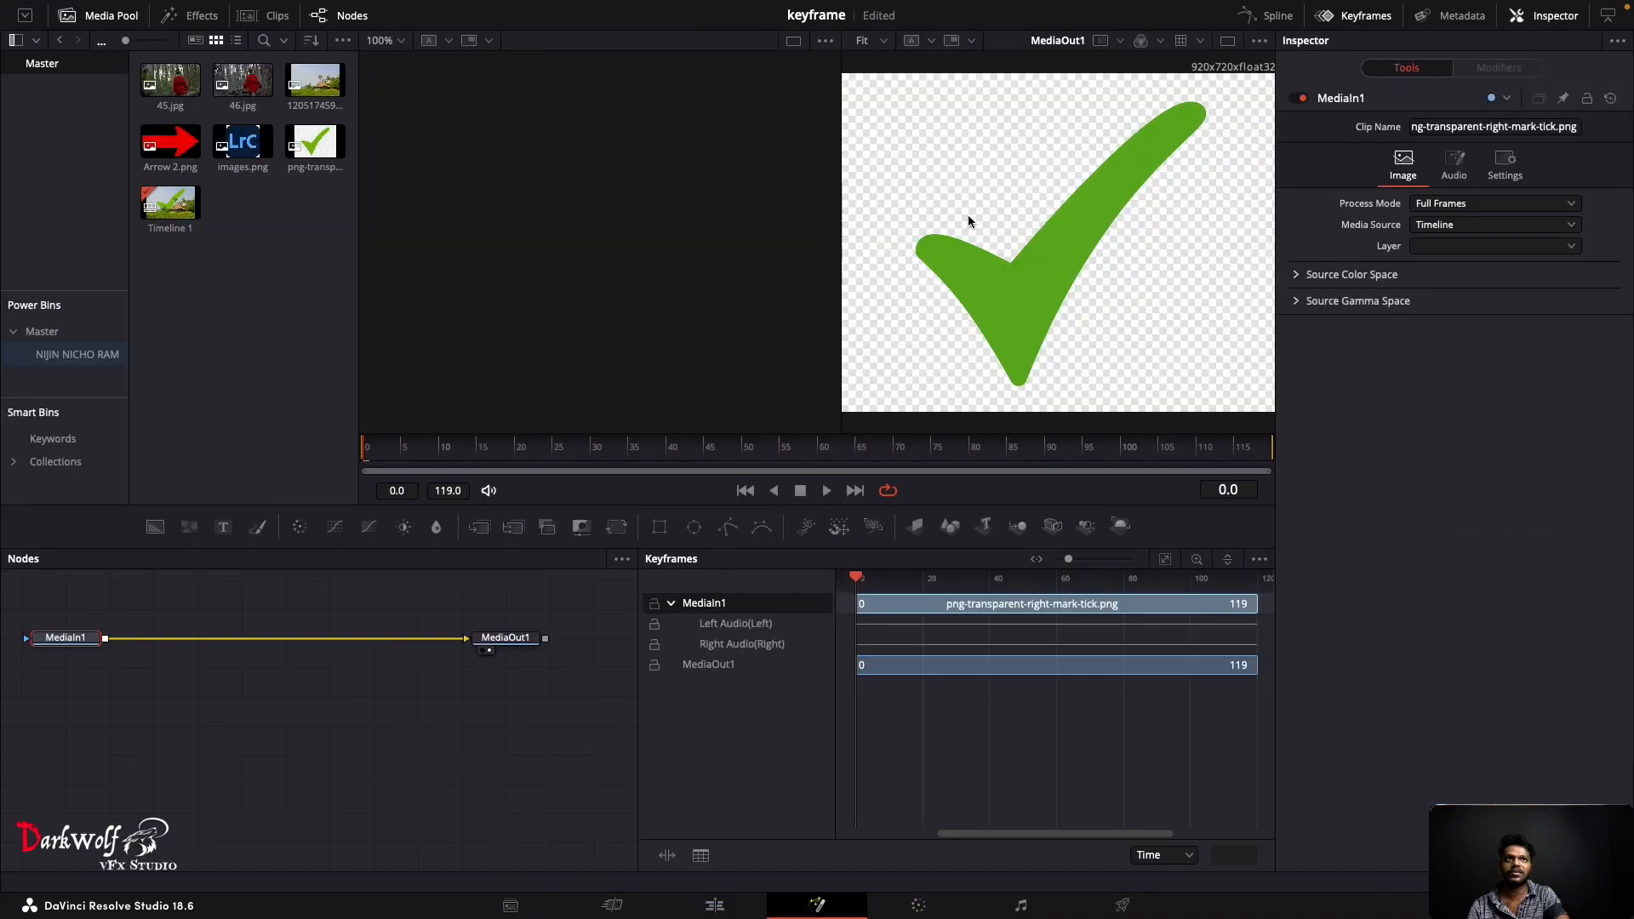
left_click(709, 906)
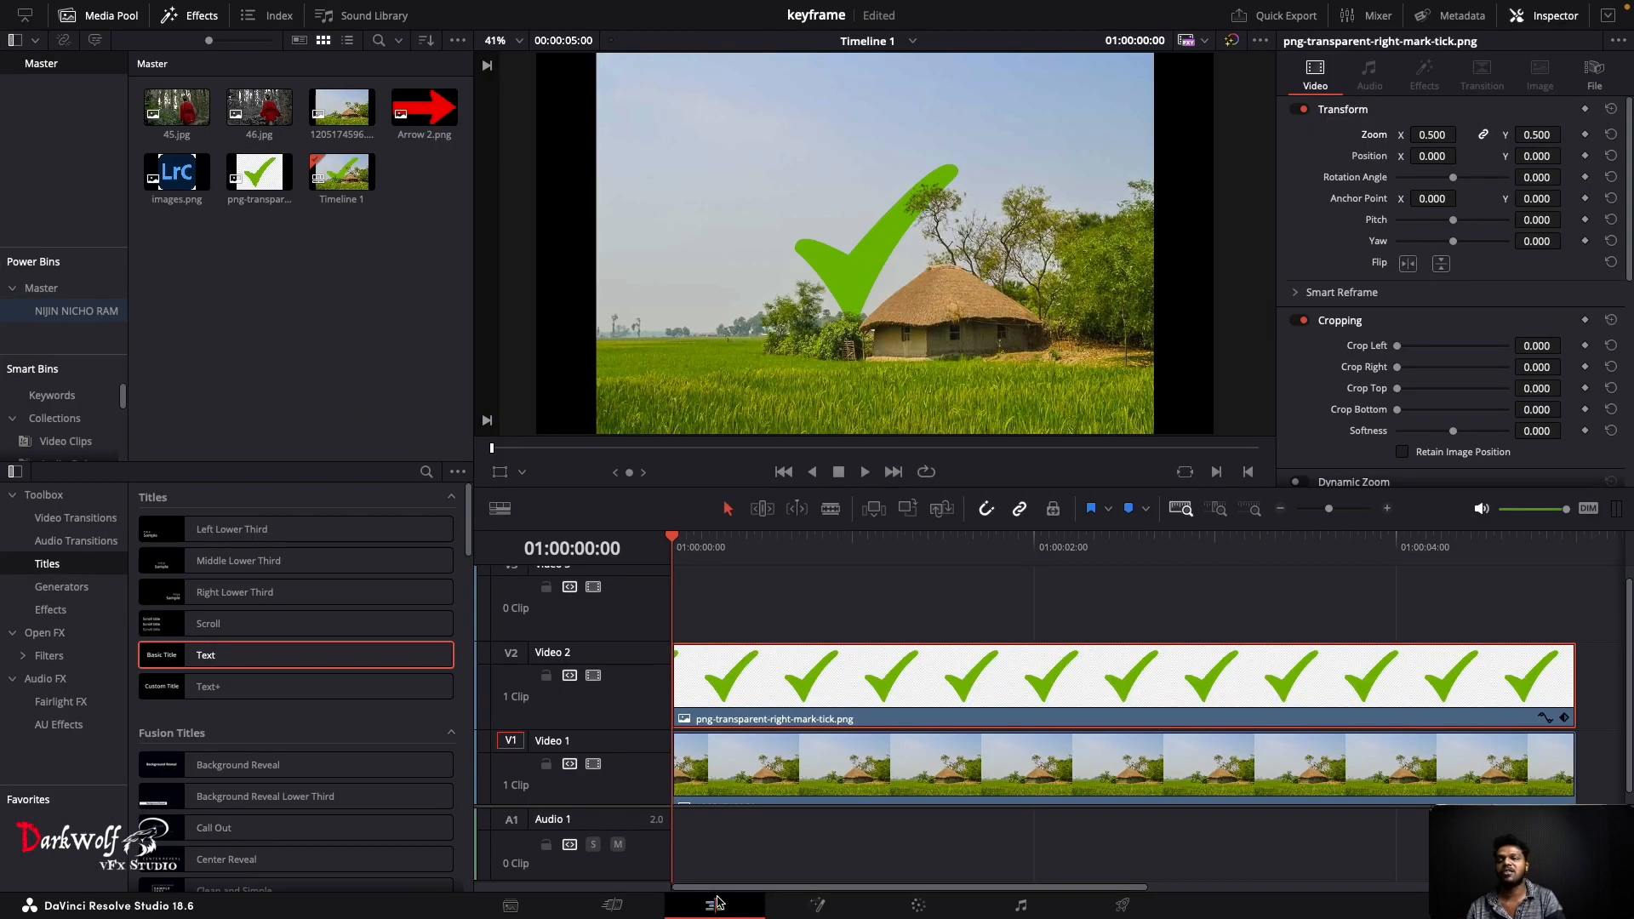